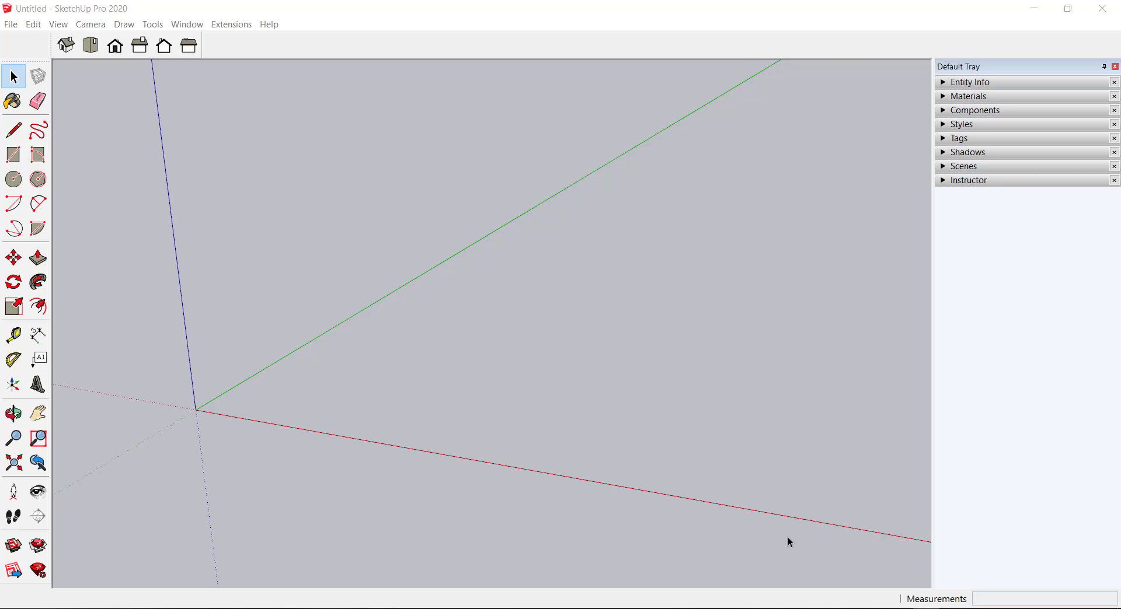
Enable the Solid Tools toolbar from View > Toolbars and dock it in the top toolbar row
left_click(536, 417)
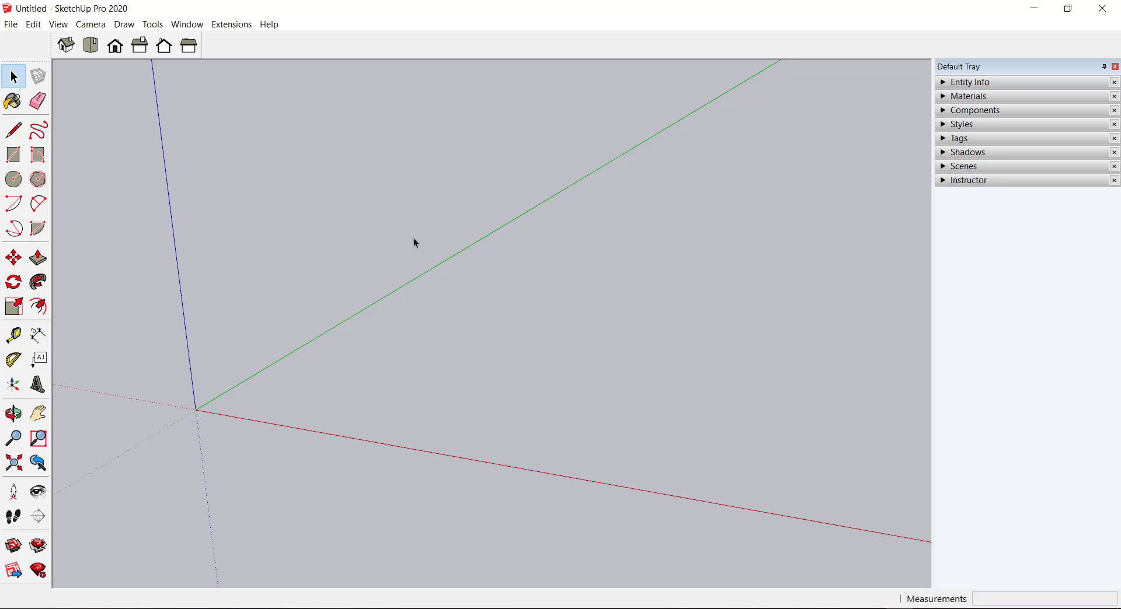
left_click(61, 25)
left_click(79, 38)
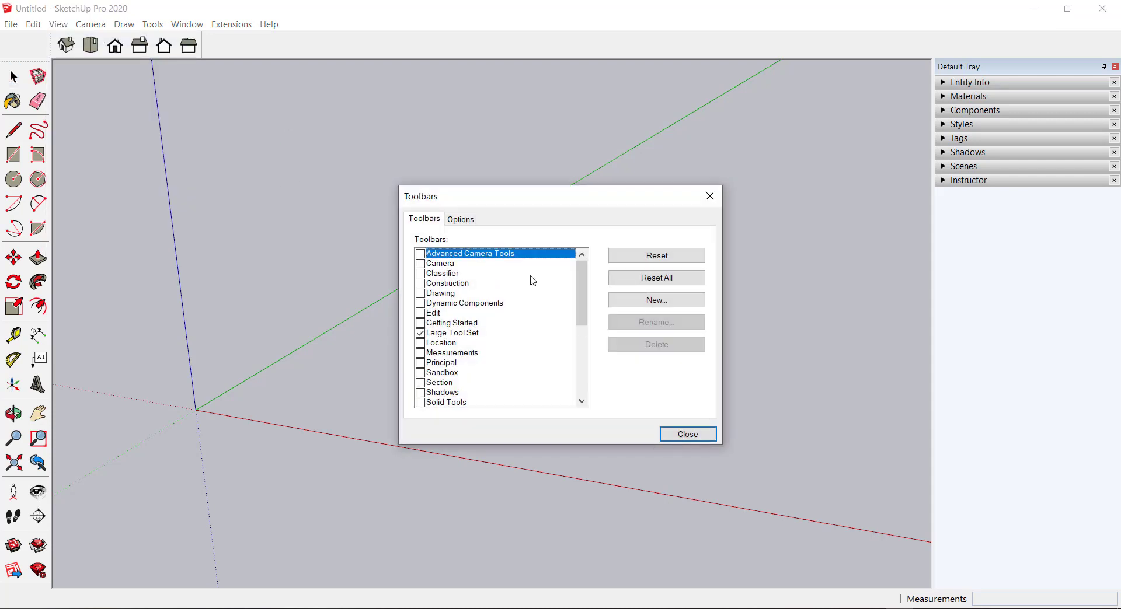
scroll(507, 292, "down", 1)
scroll(507, 292, "down", 3)
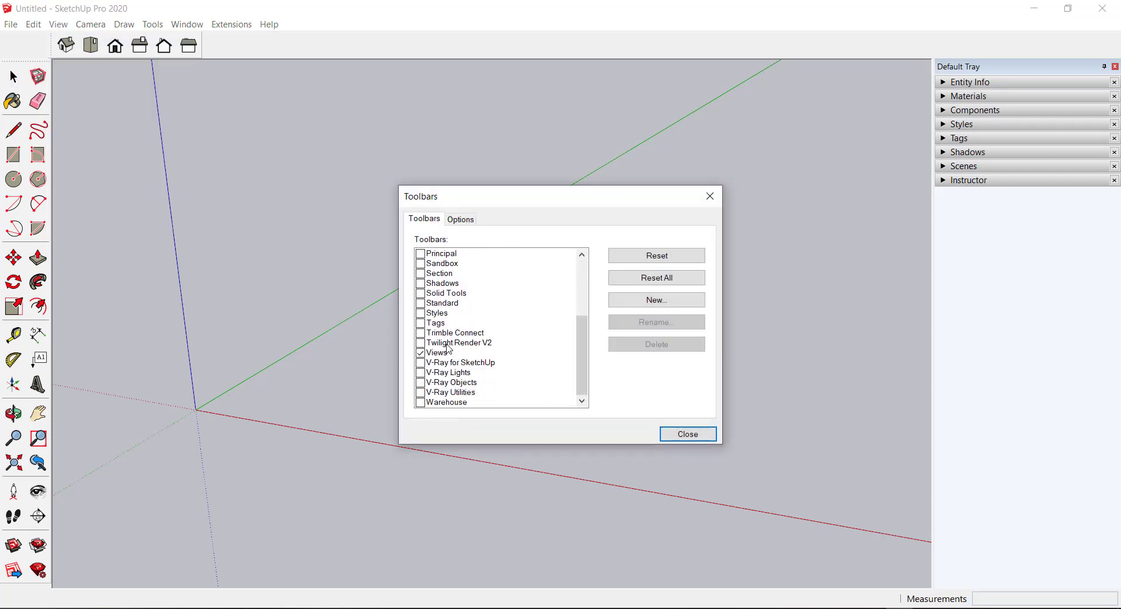
left_click(420, 294)
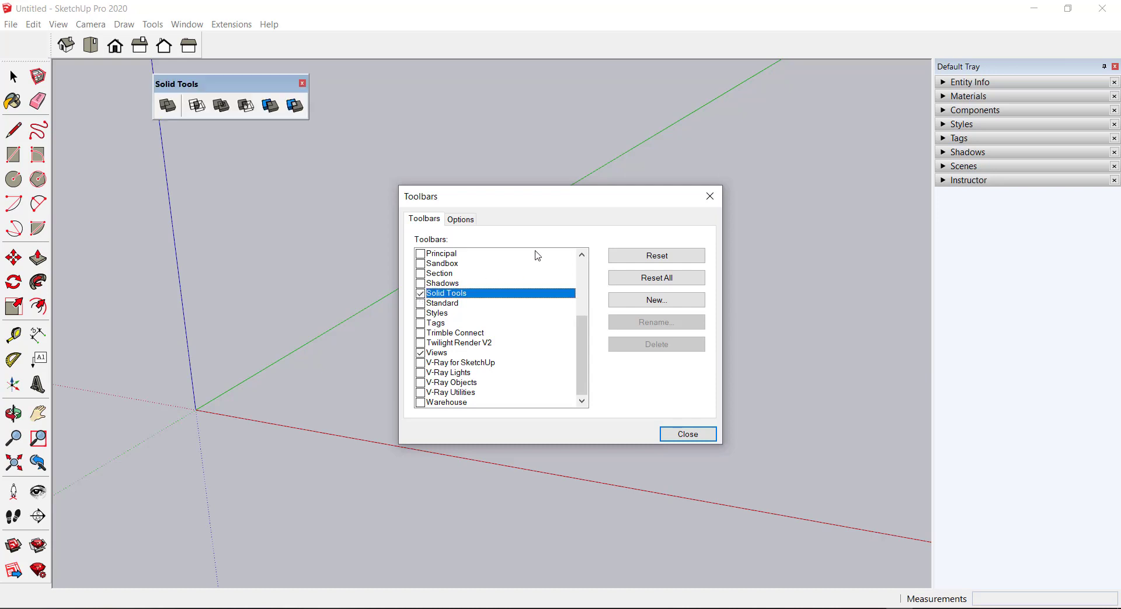
left_click(708, 197)
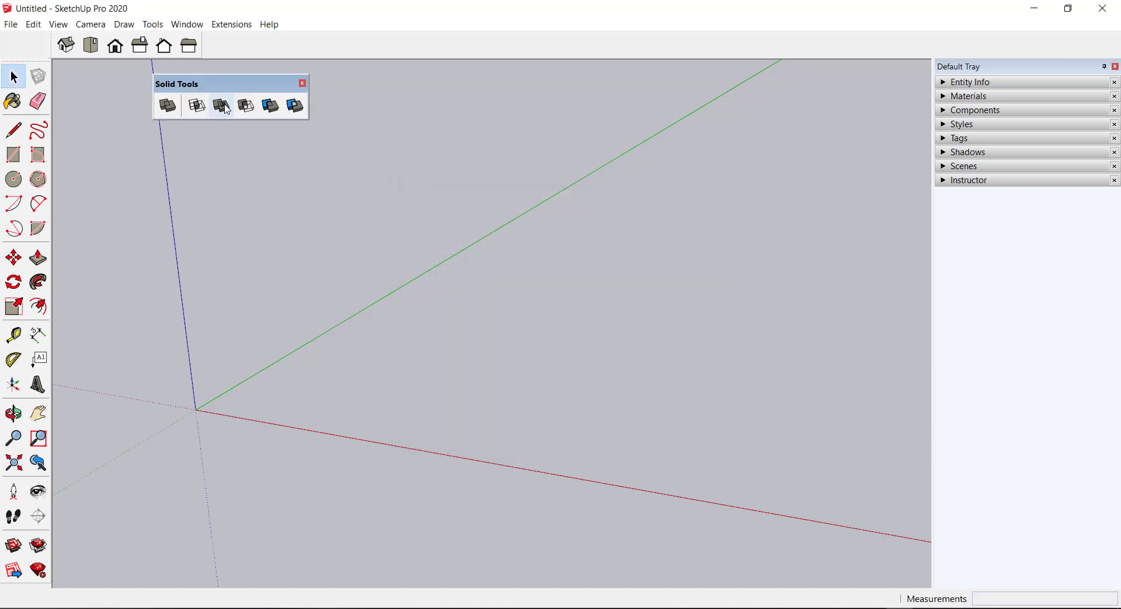
left_click_drag(210, 88, 225, 46)
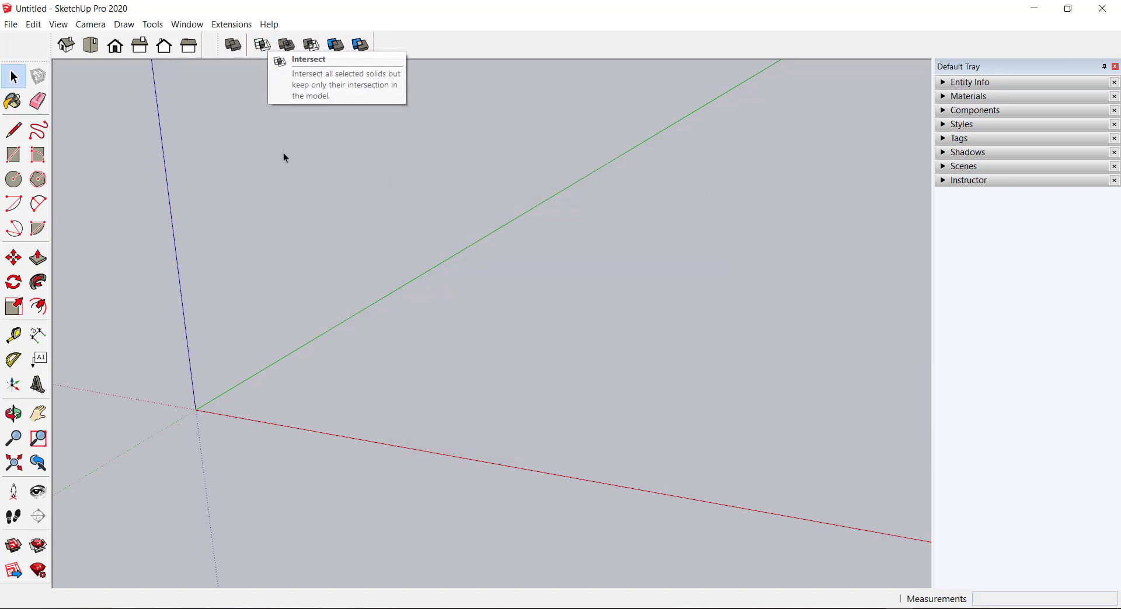
Draw a circle on the ground plane with the Circle tool
left_click(14, 179)
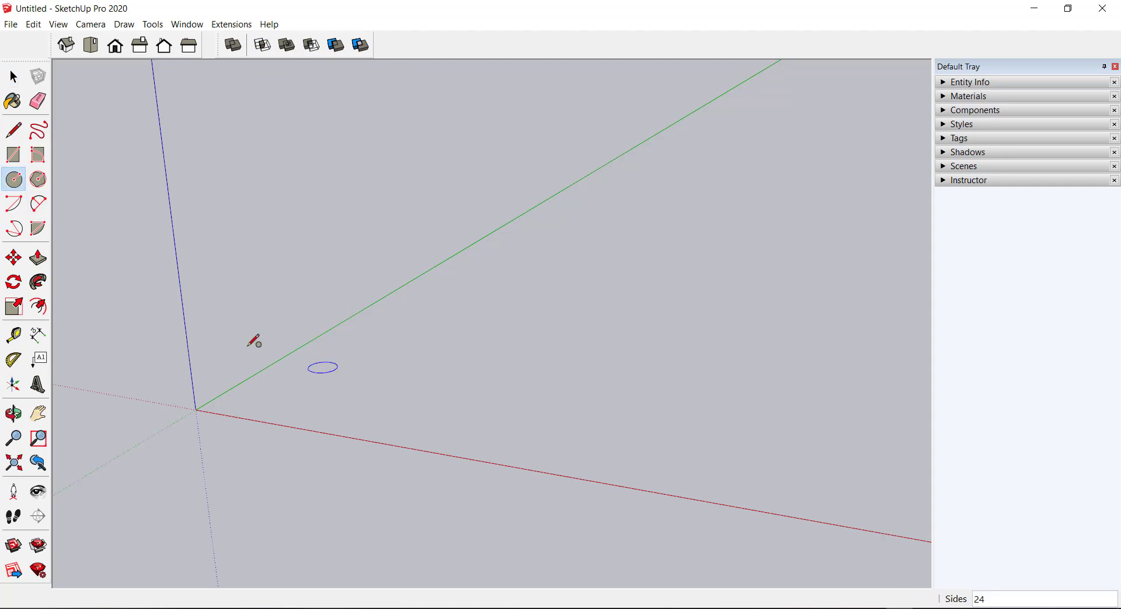
scroll(447, 333, "up", 2)
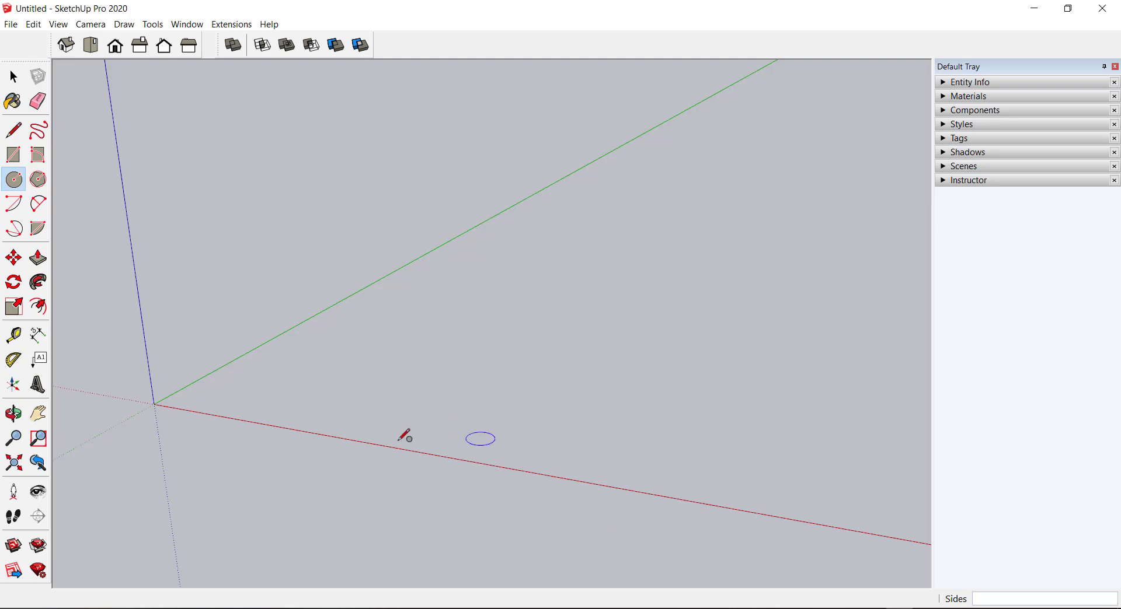
left_click(351, 350)
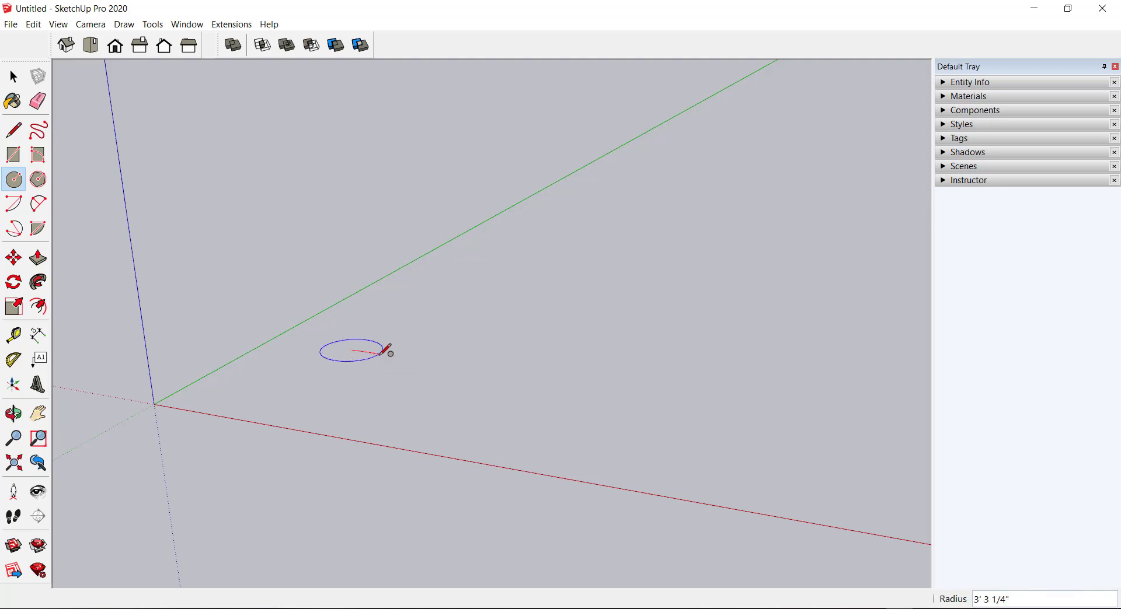
left_click(386, 354)
middle_click_drag(358, 392, 362, 422)
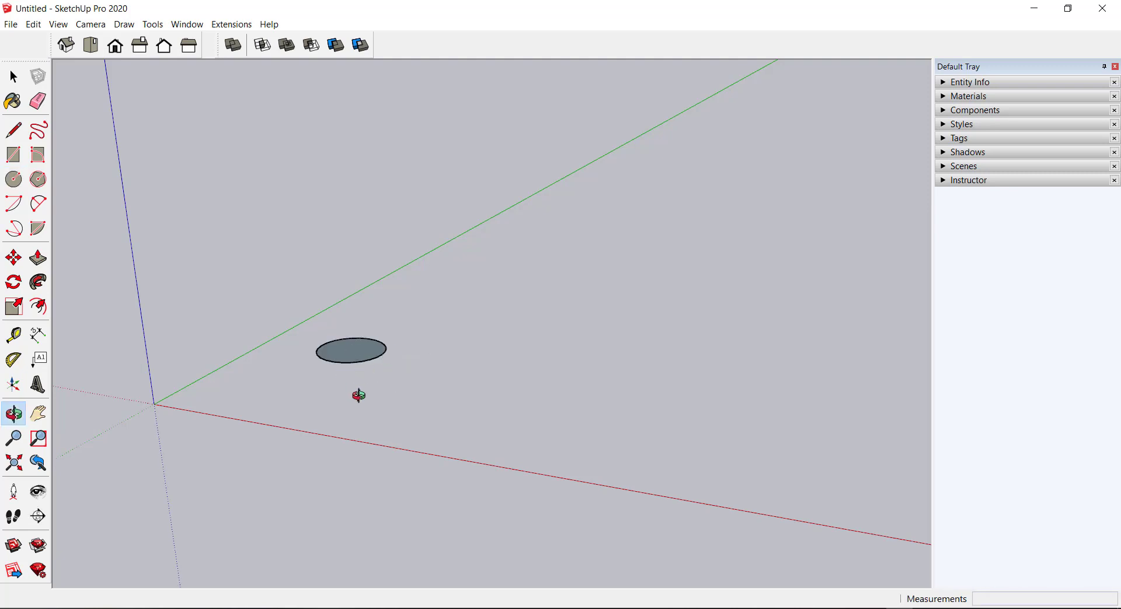
Push/Pull the circle face upward into a tall standing cylinder
left_click(38, 258)
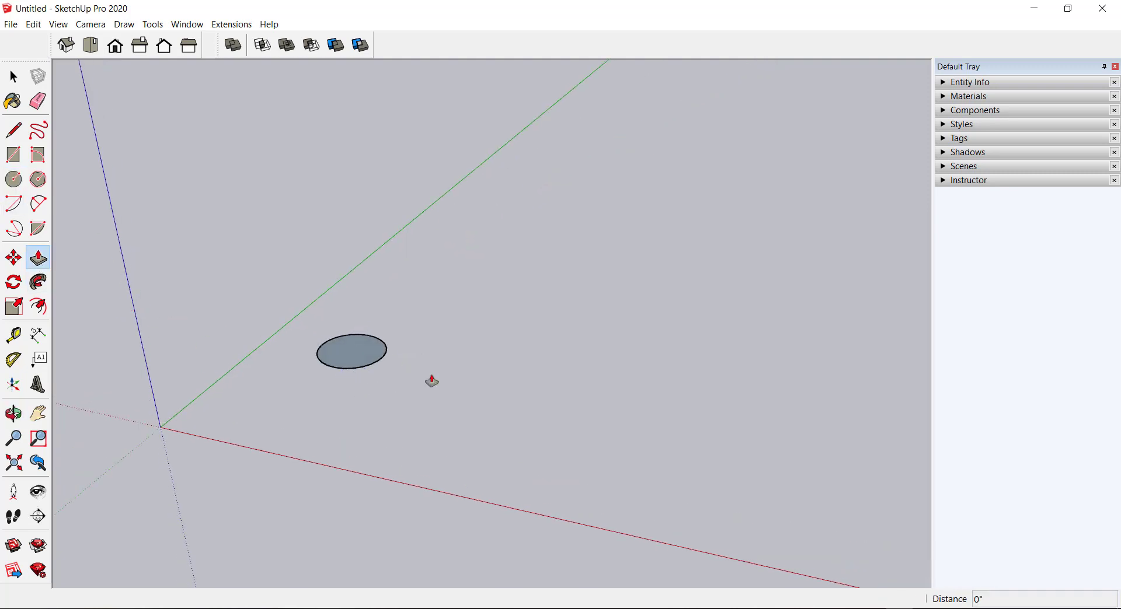
left_click(365, 350)
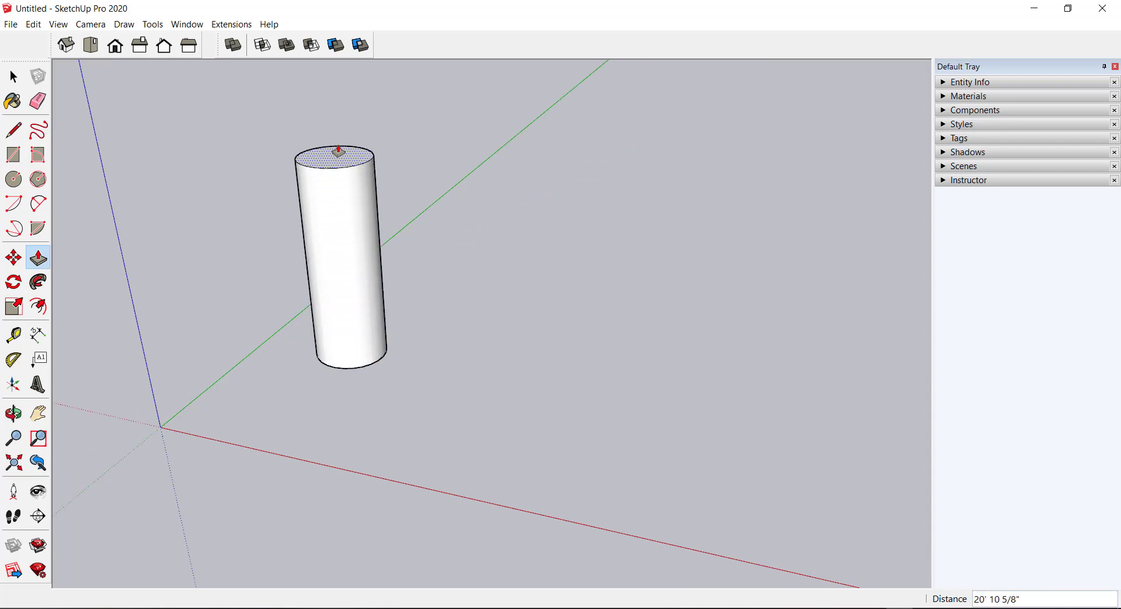
left_click(333, 134)
mouse_move(552, 313)
middle_mouse_down()
mouse_move(553, 293)
mouse_move(640, 338)
mouse_move(274, 279)
middle_mouse_up()
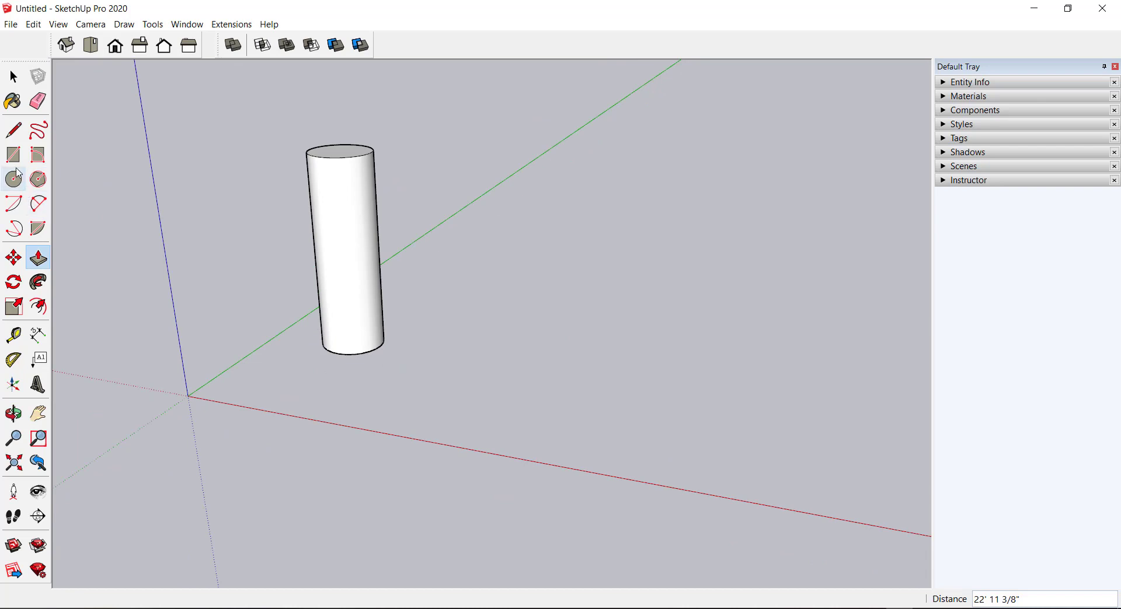
left_click(13, 155)
Draw a rectangle beside the cylinder and Push/Pull it about 17 feet into a box
left_click(535, 328)
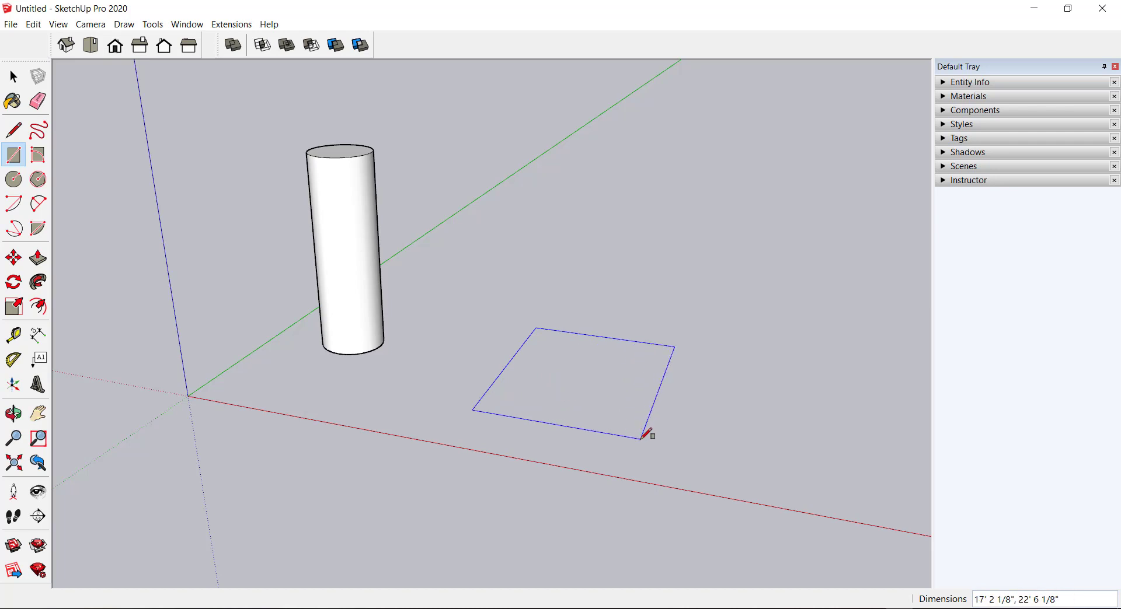
left_click(642, 439)
left_click(38, 258)
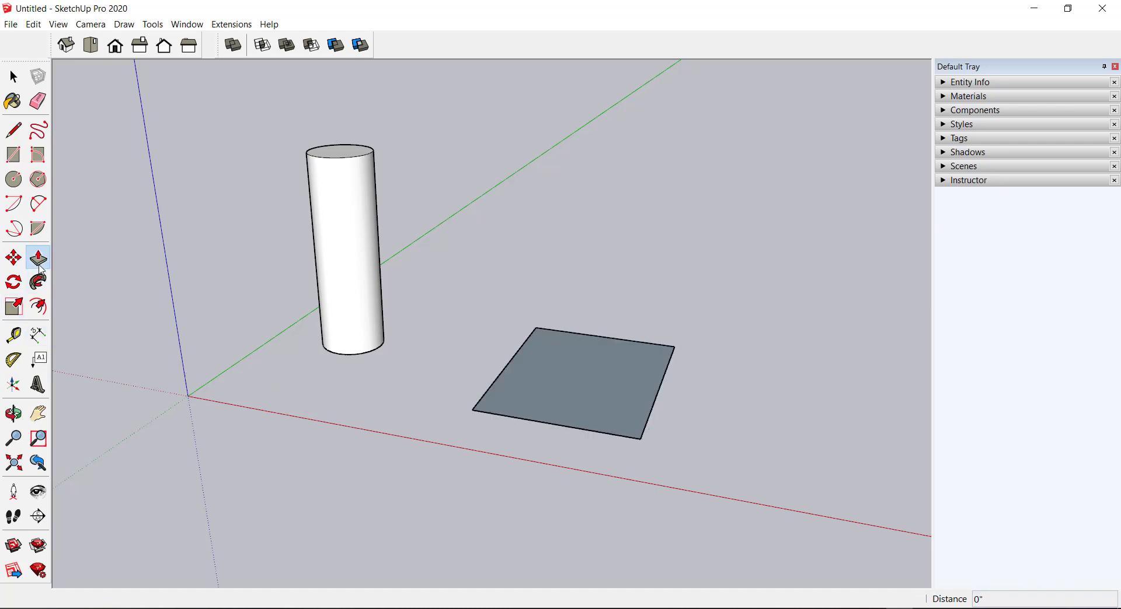
left_click(580, 408)
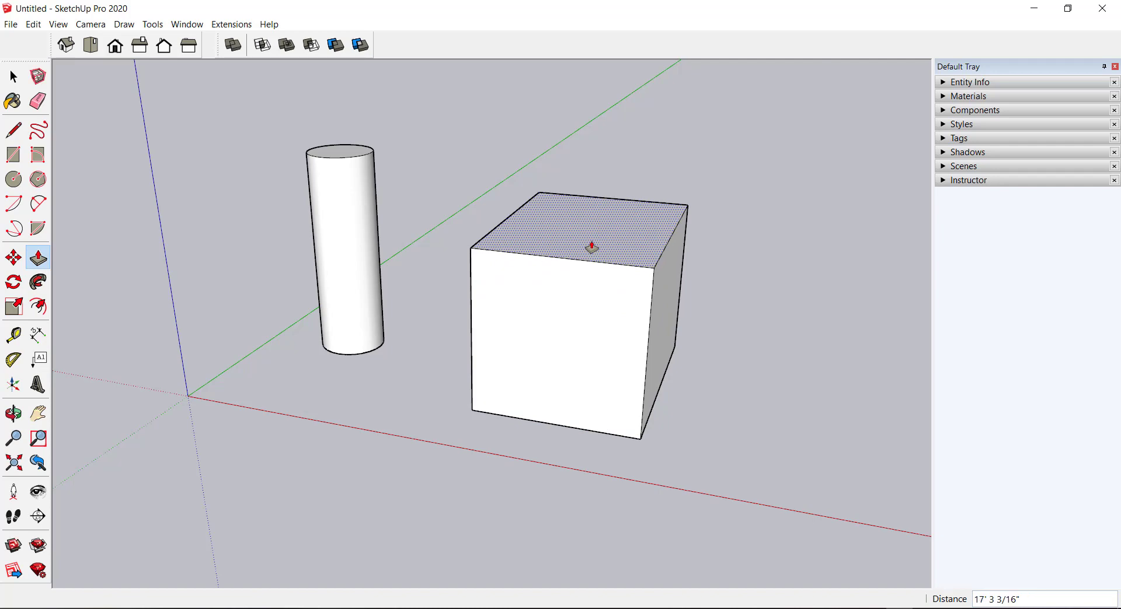
left_click(591, 246)
mouse_move(415, 355)
middle_mouse_down()
mouse_move(453, 341)
mouse_move(703, 333)
mouse_move(457, 400)
mouse_move(470, 344)
middle_mouse_up()
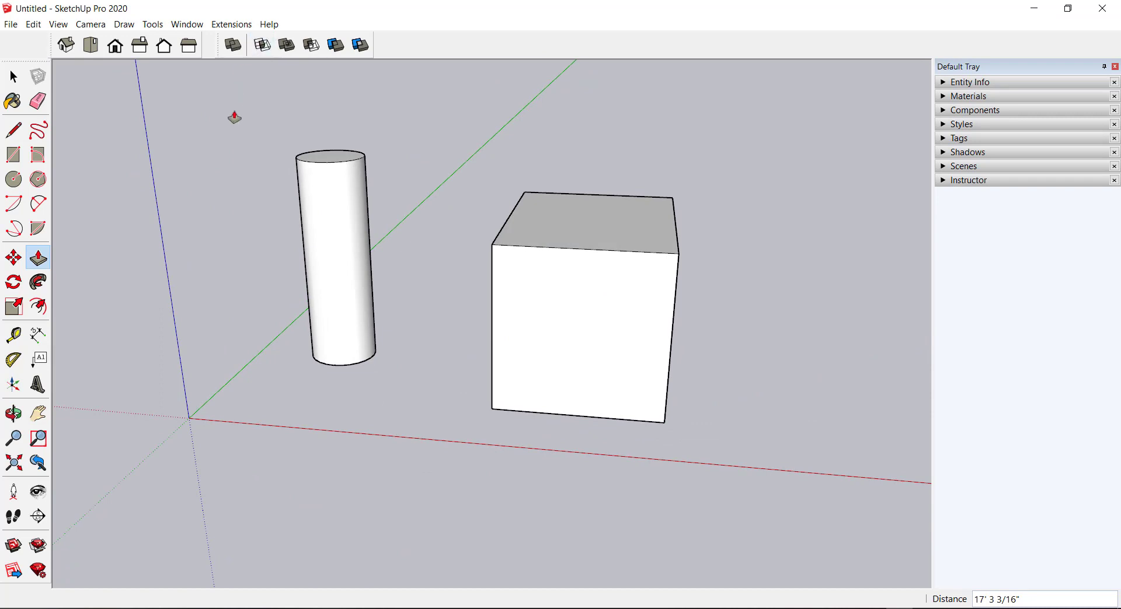
left_click(17, 77)
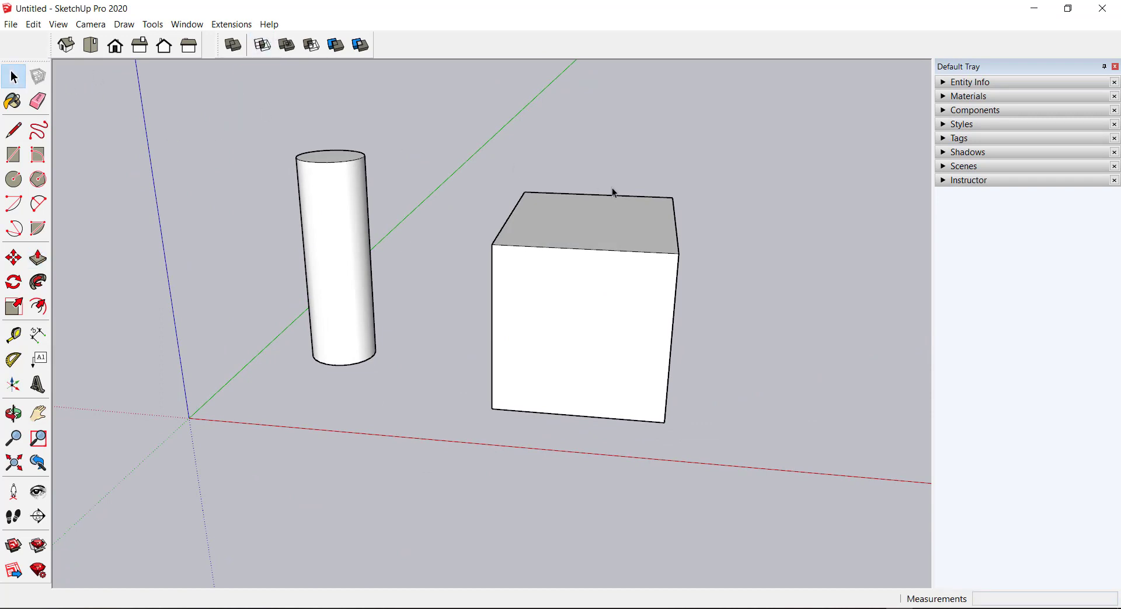
scroll(612, 188, "down", 3)
scroll(730, 233, "up", 2)
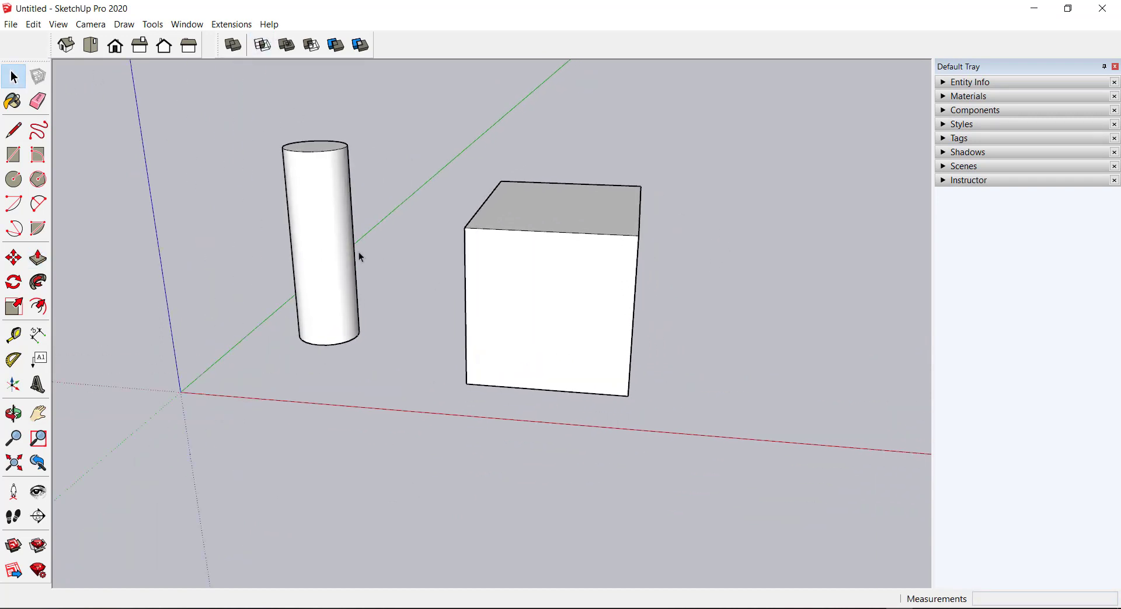
key("o")
mouse_move(746, 348)
left_mouse_down()
mouse_move(410, 275)
mouse_move(595, 304)
mouse_move(756, 302)
mouse_move(761, 358)
left_mouse_up()
key("space")
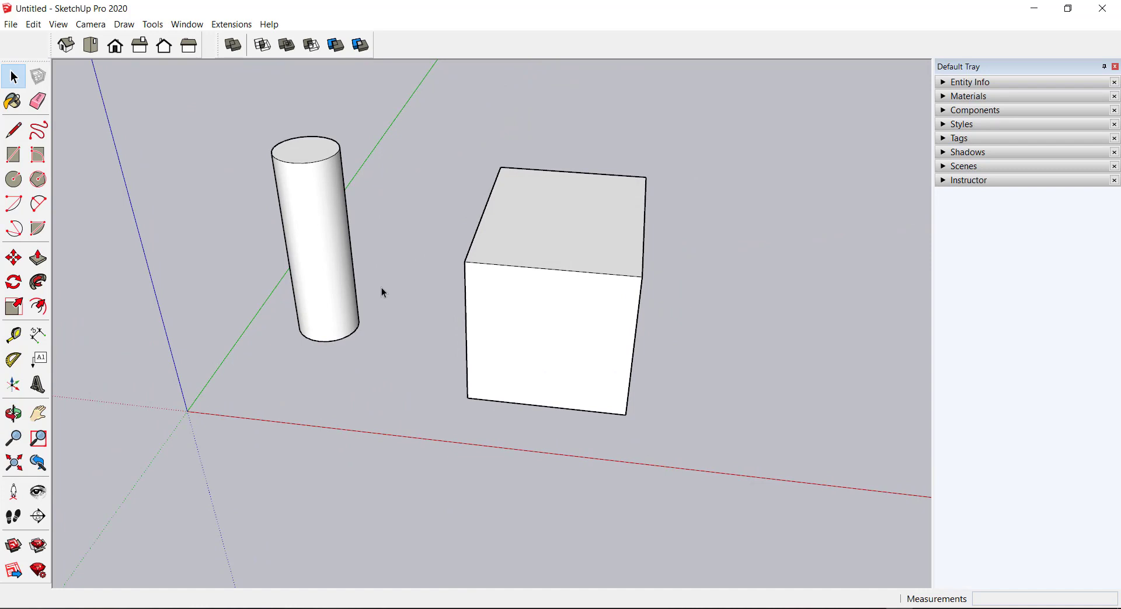
scroll(465, 303, "down", 2)
scroll(630, 327, "down", 3)
key("o")
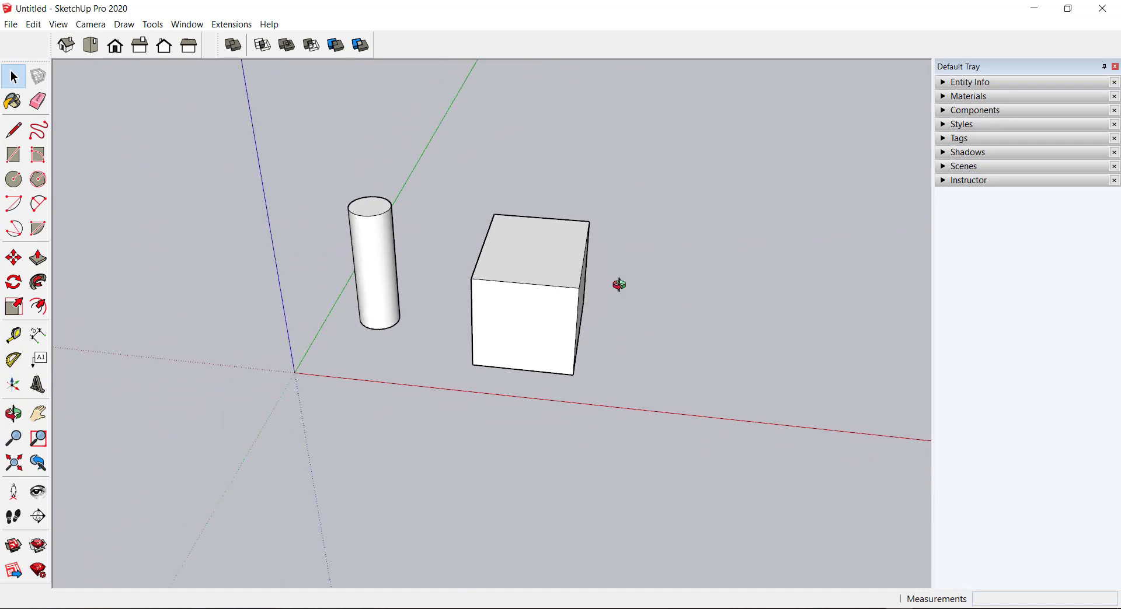
key("space")
scroll(558, 335, "up", 2)
scroll(558, 335, "up", 1)
key("o")
mouse_move(559, 286)
left_mouse_down()
mouse_move(651, 283)
mouse_move(646, 330)
left_mouse_up()
key("space")
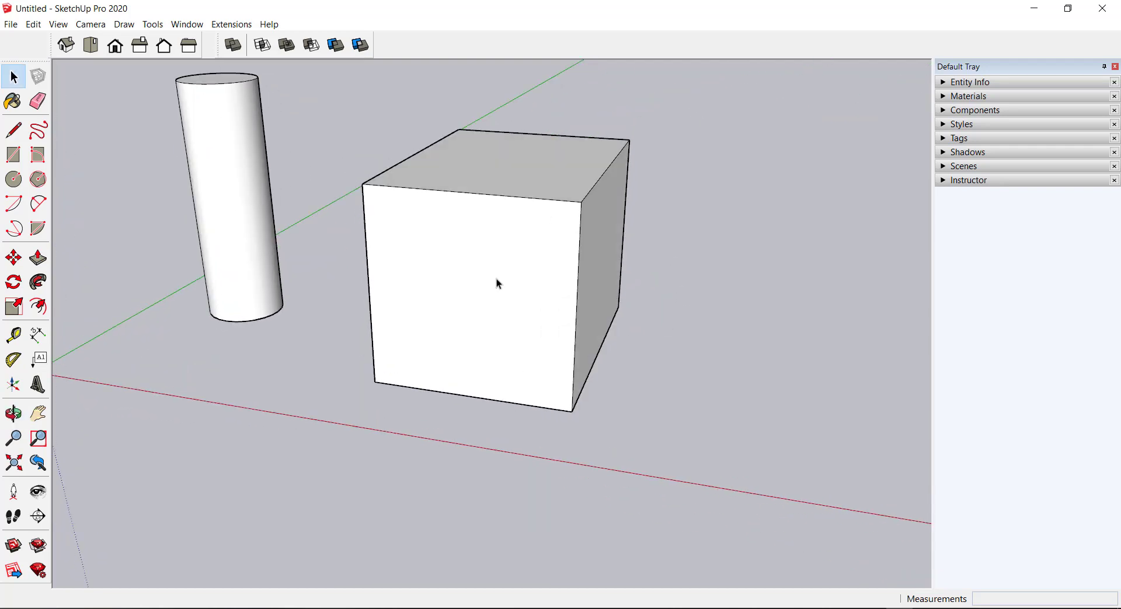
left_click(496, 280)
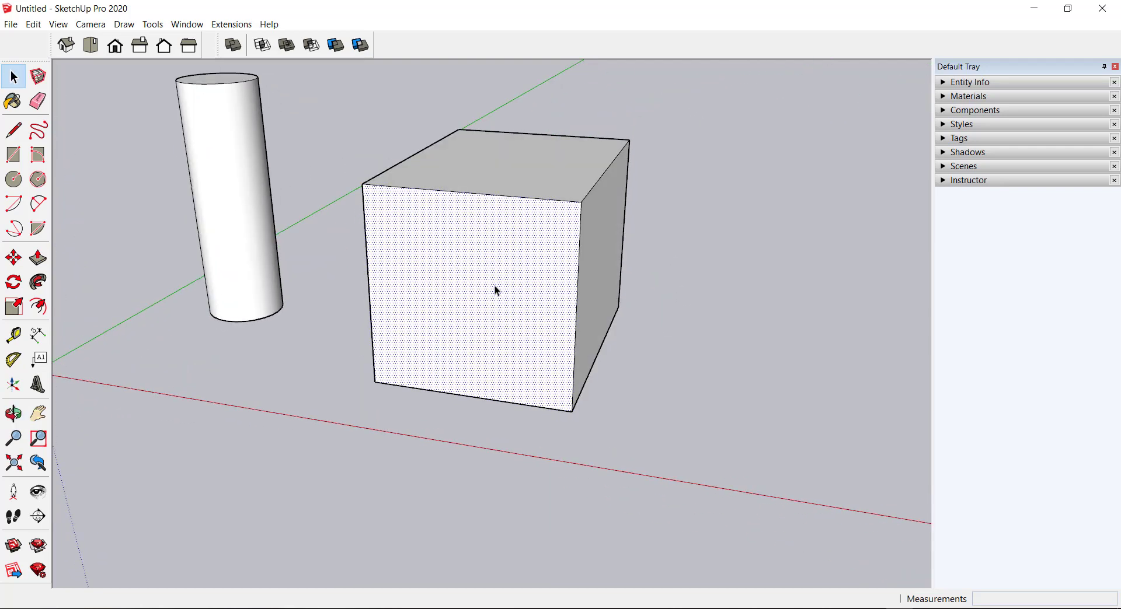
middle_click_drag(495, 285, 501, 342)
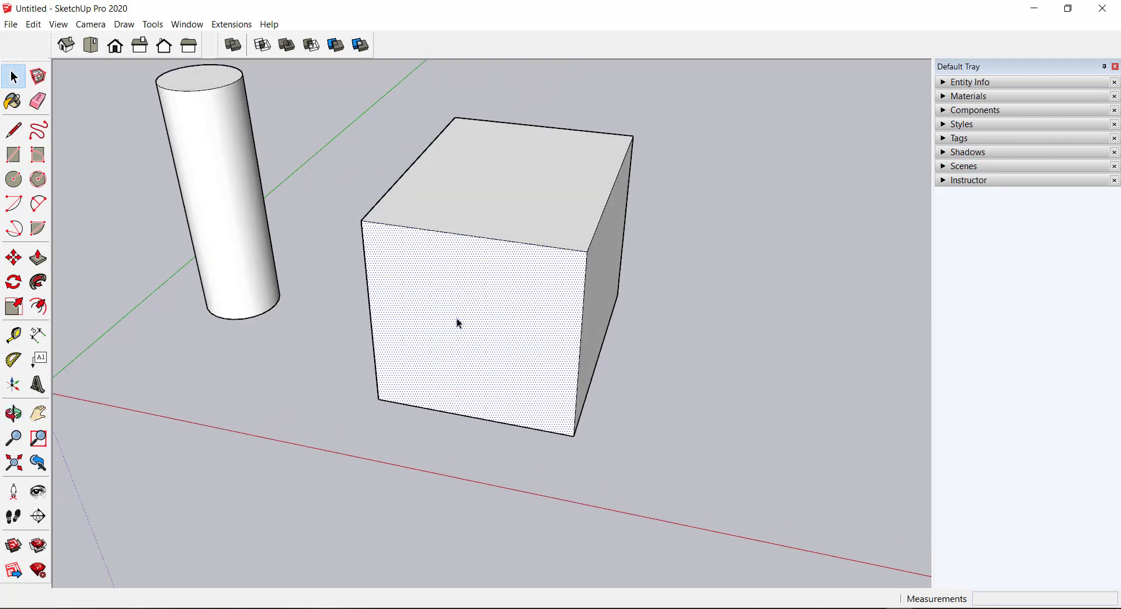
left_click(515, 217)
mouse_move(515, 322)
middle_mouse_down()
mouse_move(506, 239)
mouse_move(548, 261)
middle_mouse_up()
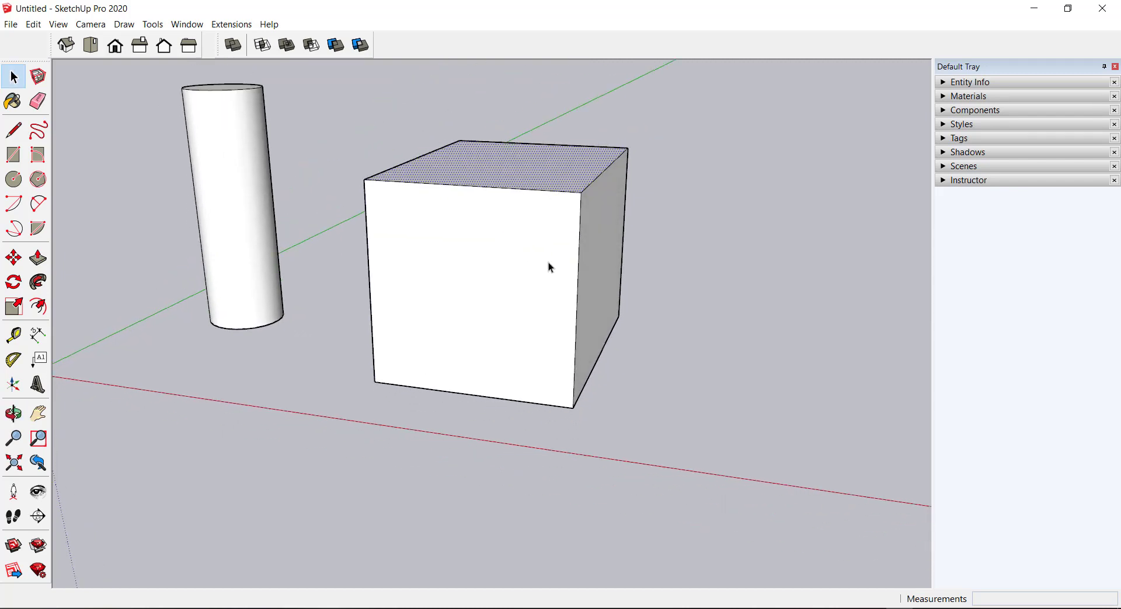
left_click(577, 283)
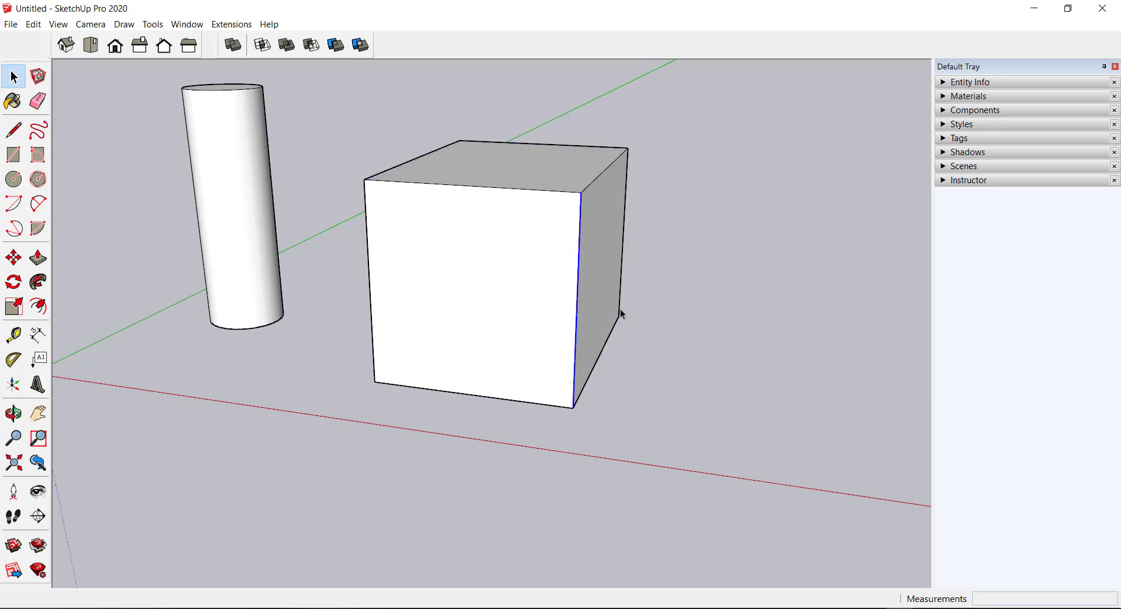
scroll(617, 322, "down", 3)
middle_click_drag(681, 335, 704, 324)
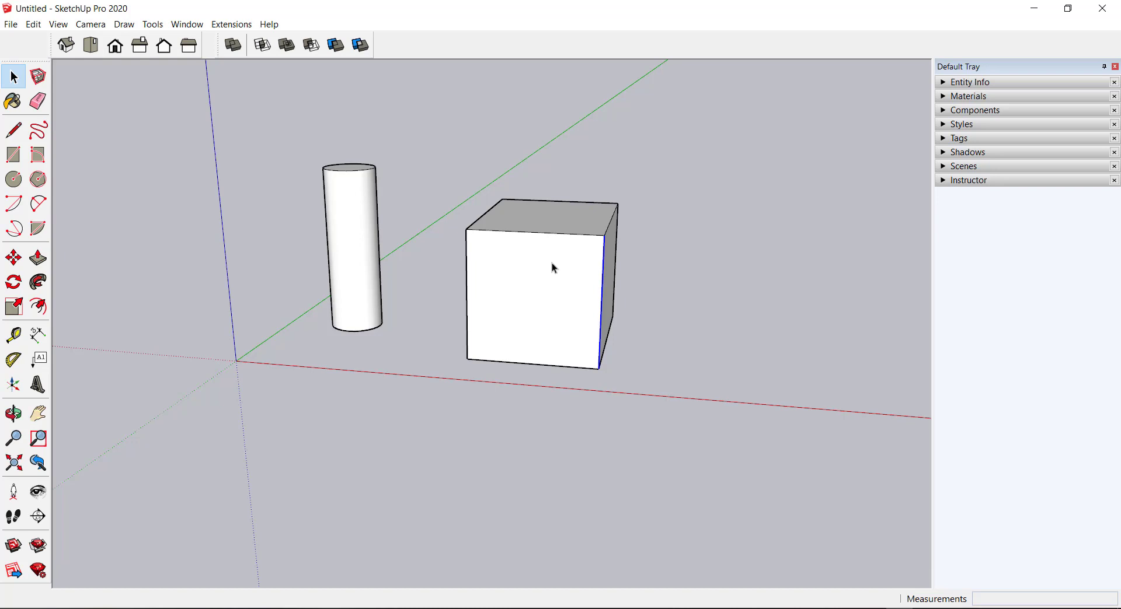
left_click(730, 288)
Select the box's front face and use Select > All Connected to grab all its geometry
left_click(527, 282)
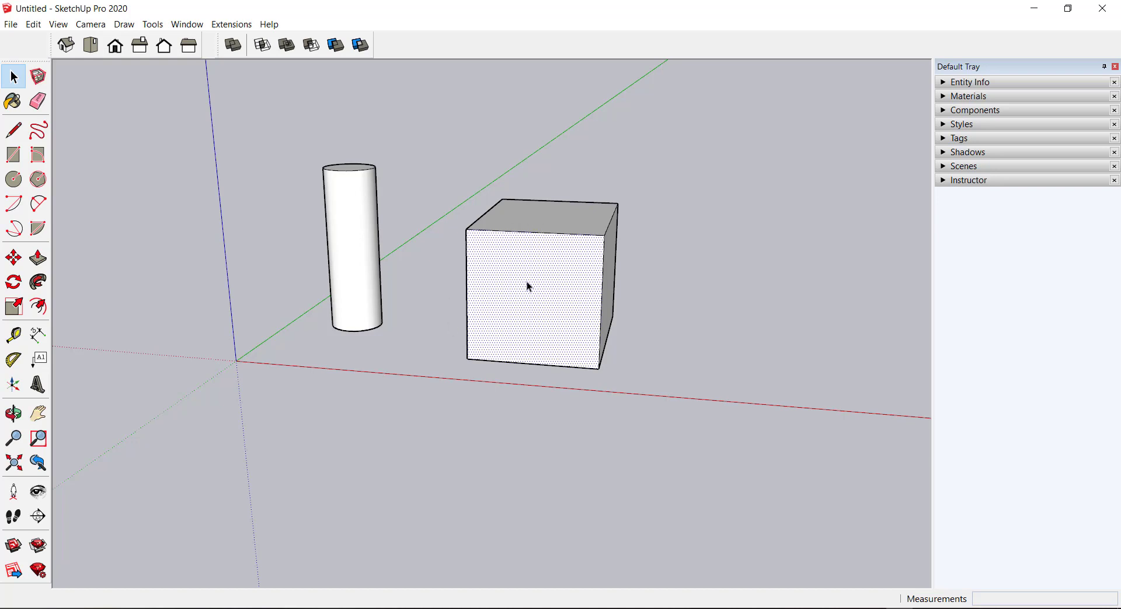
right_click(528, 285)
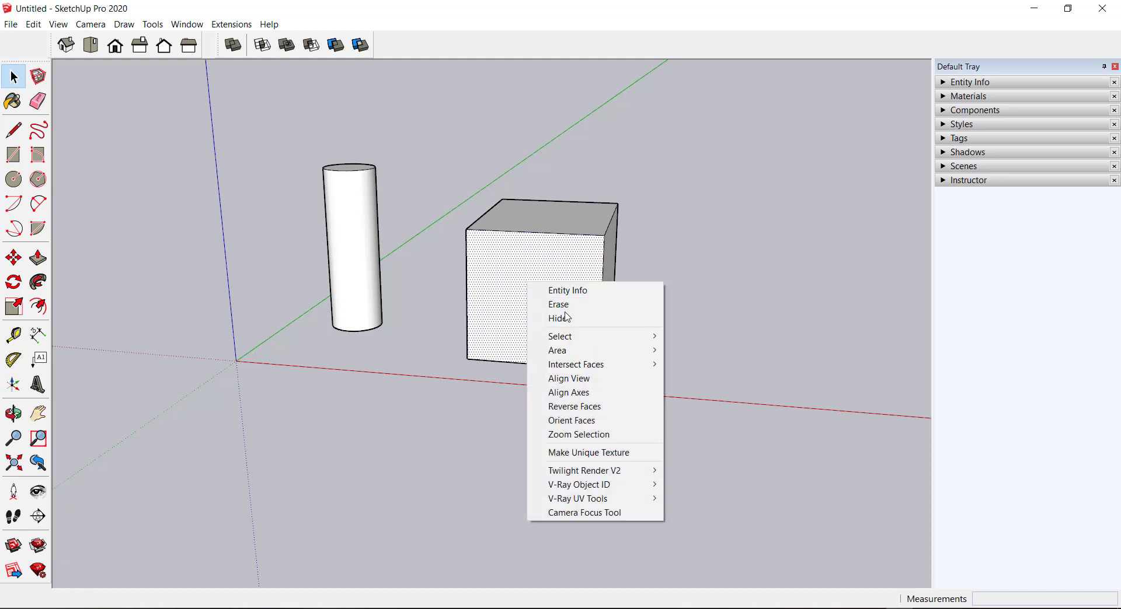
mouse_move(592, 336)
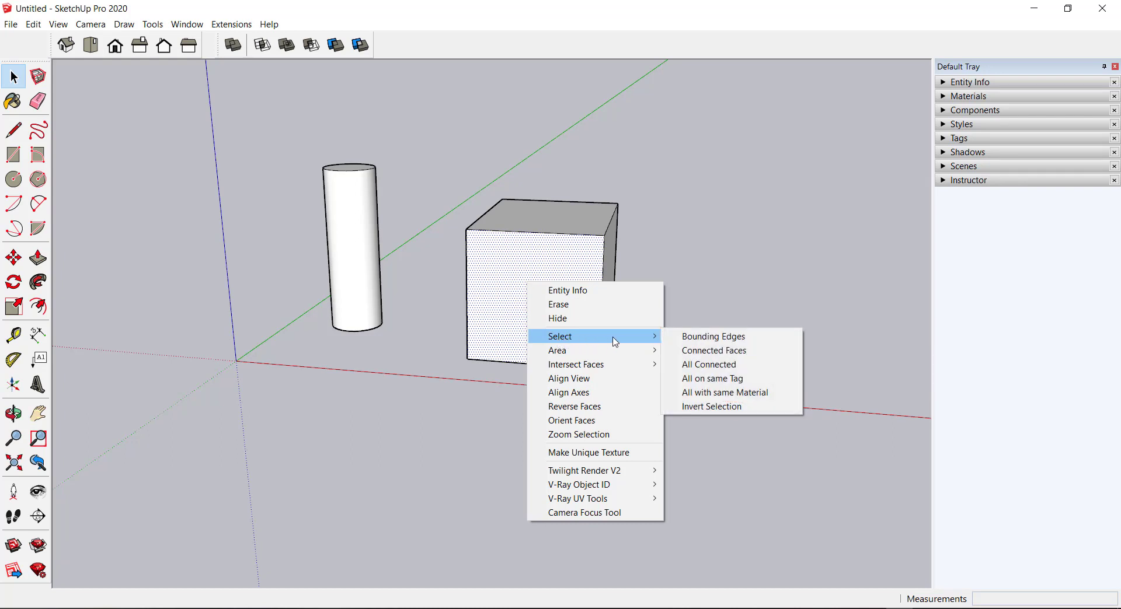
left_click(705, 364)
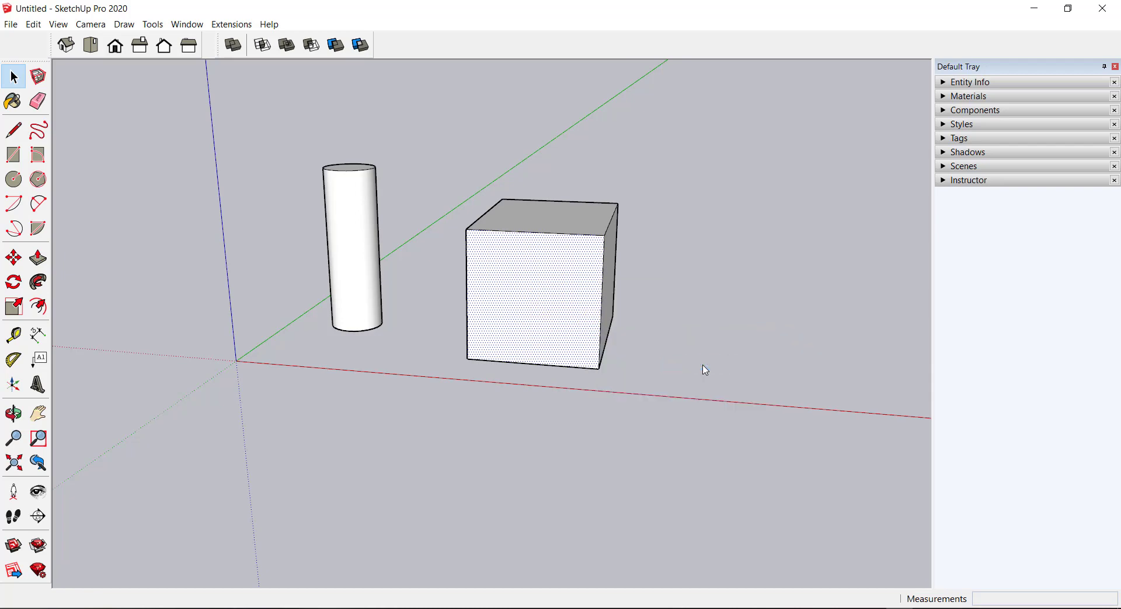
mouse_move(652, 346)
middle_mouse_down()
mouse_move(682, 317)
mouse_move(373, 373)
mouse_move(646, 139)
mouse_move(655, 92)
mouse_move(590, 225)
mouse_move(388, 280)
mouse_move(430, 303)
mouse_move(636, 350)
middle_mouse_up()
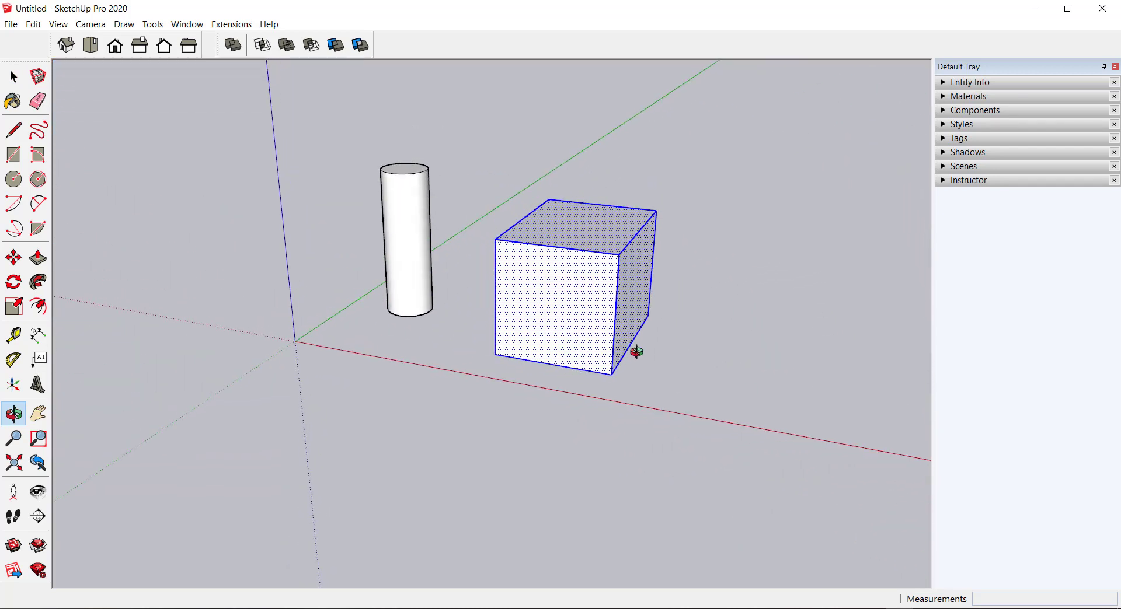
middle_click_drag(514, 359, 585, 357)
mouse_move(585, 357)
left_mouse_down()
mouse_move(628, 348)
mouse_move(560, 310)
mouse_move(556, 288)
left_mouse_up()
key("space")
Make the selected box a component with the definition name A1
right_click(557, 265)
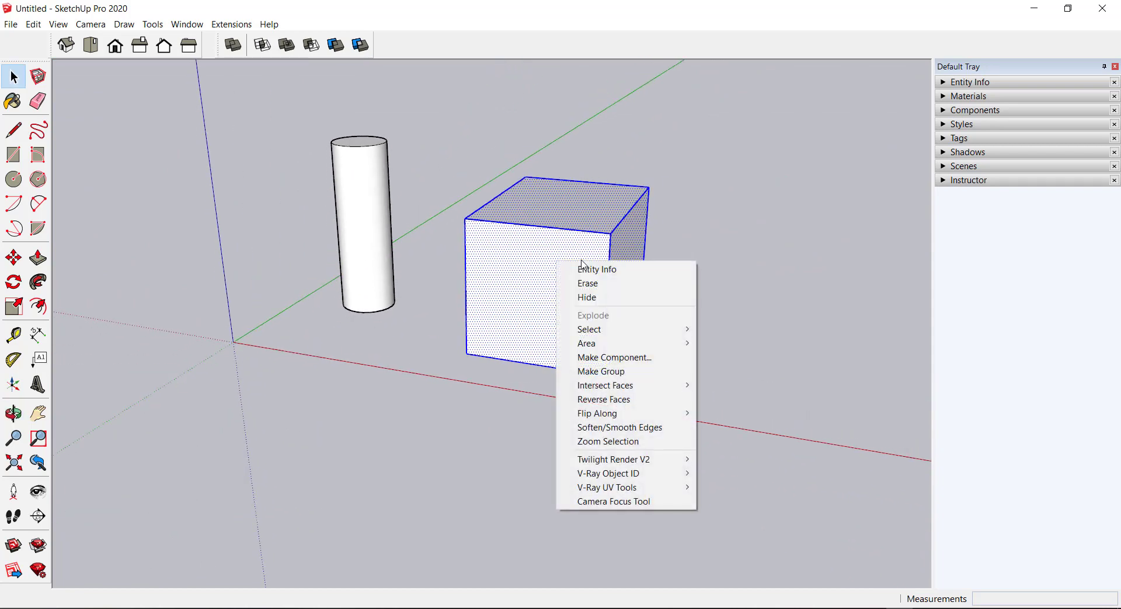
left_click(621, 363)
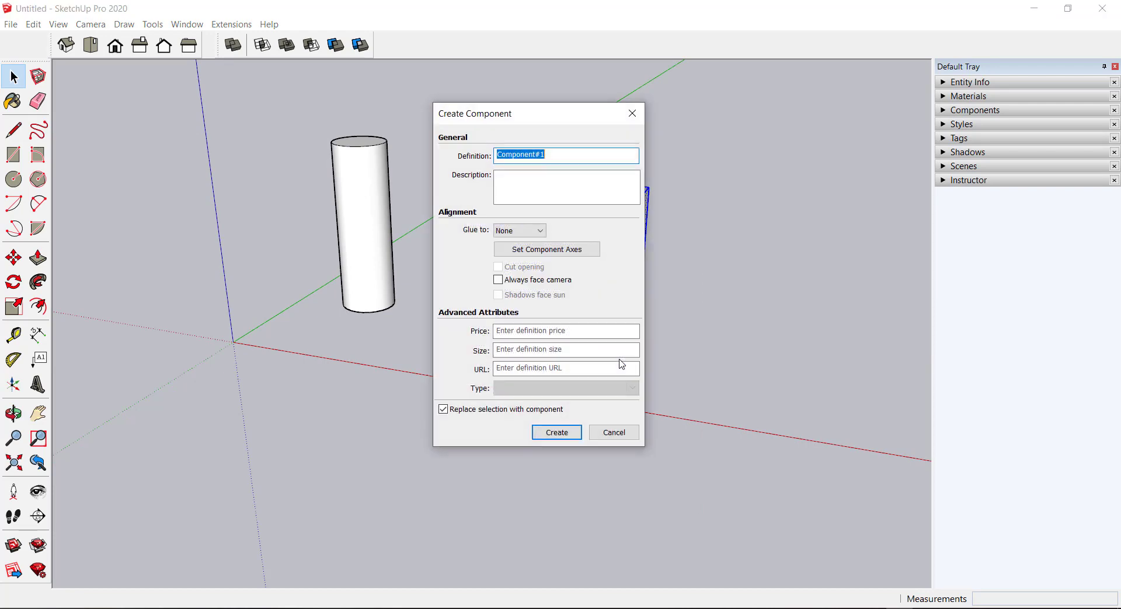
key("BackSpace")
type("A1")
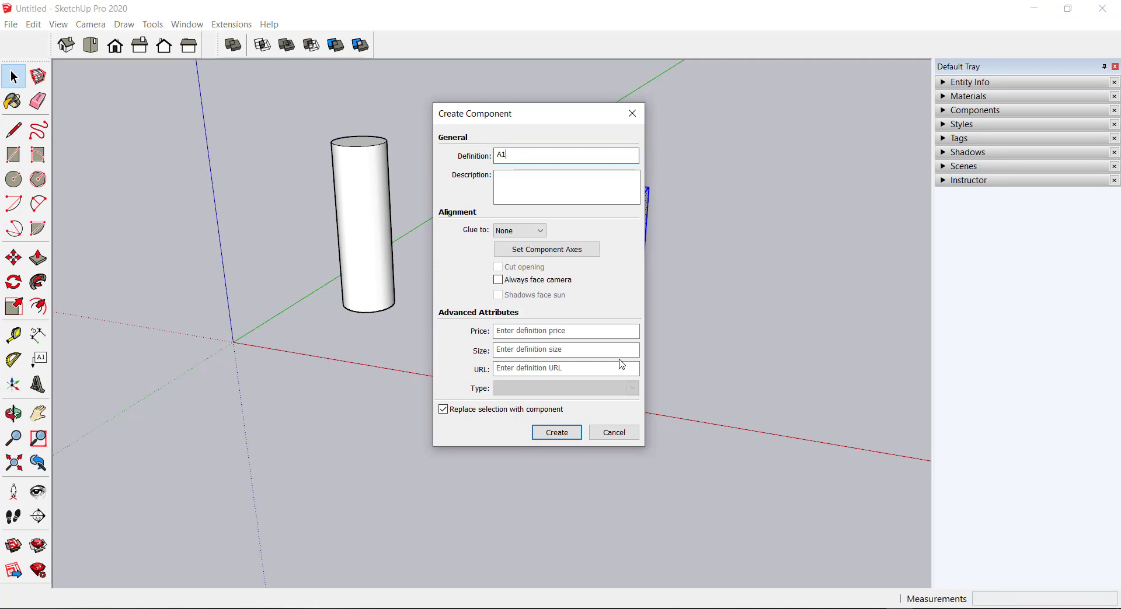
left_click(544, 434)
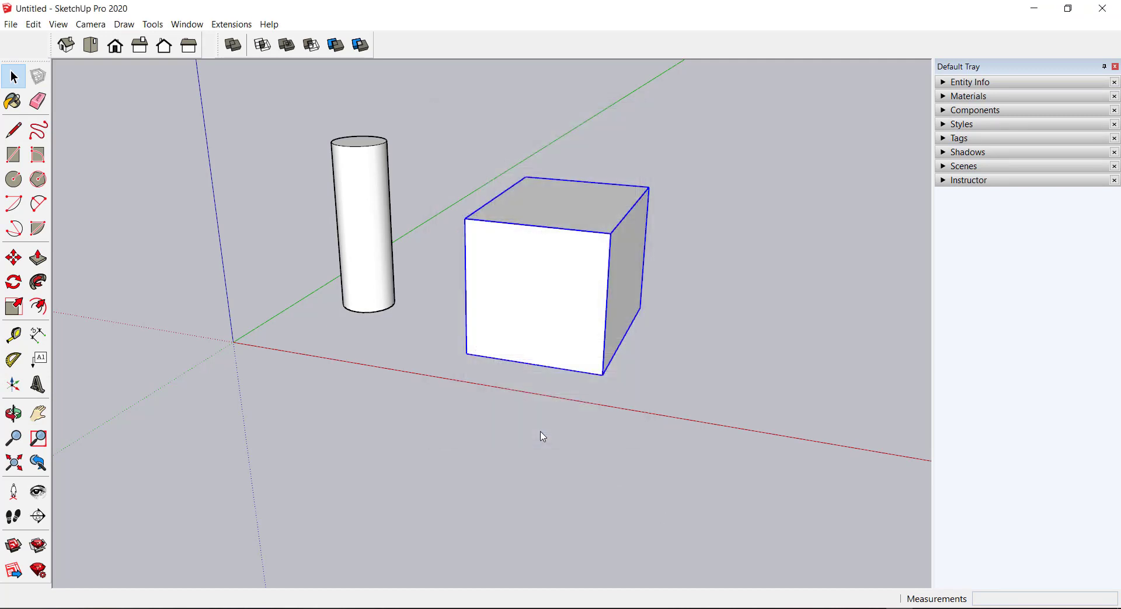
left_click(540, 433)
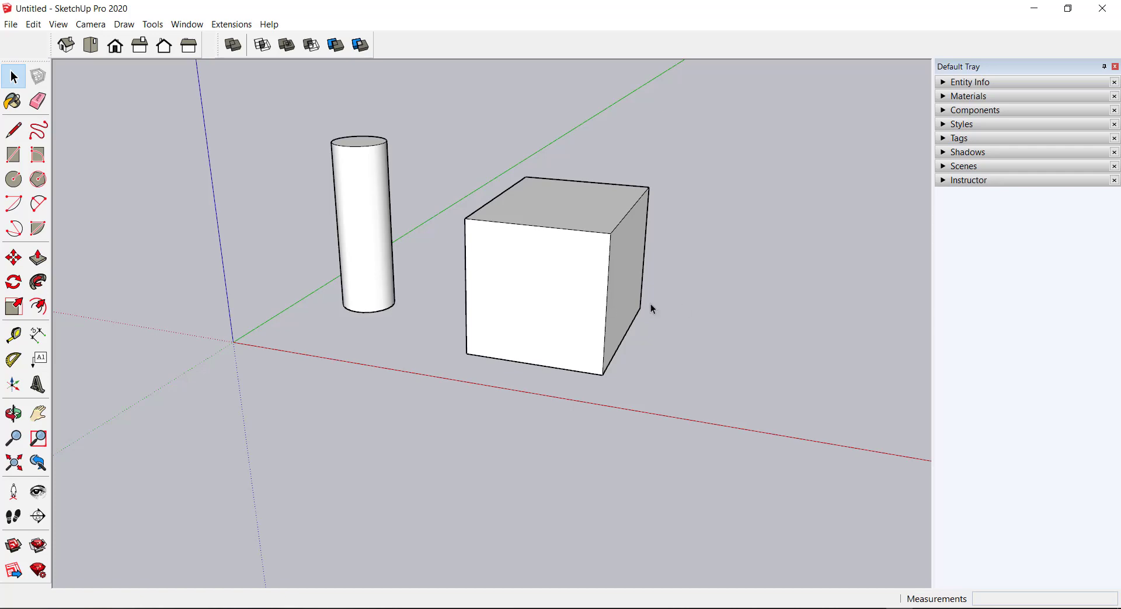
left_click(618, 300)
mouse_move(653, 305)
middle_mouse_down()
mouse_move(613, 315)
mouse_move(325, 280)
mouse_move(556, 281)
mouse_move(485, 255)
mouse_move(580, 345)
mouse_move(796, 337)
mouse_move(758, 299)
mouse_move(570, 324)
mouse_move(662, 348)
middle_mouse_up()
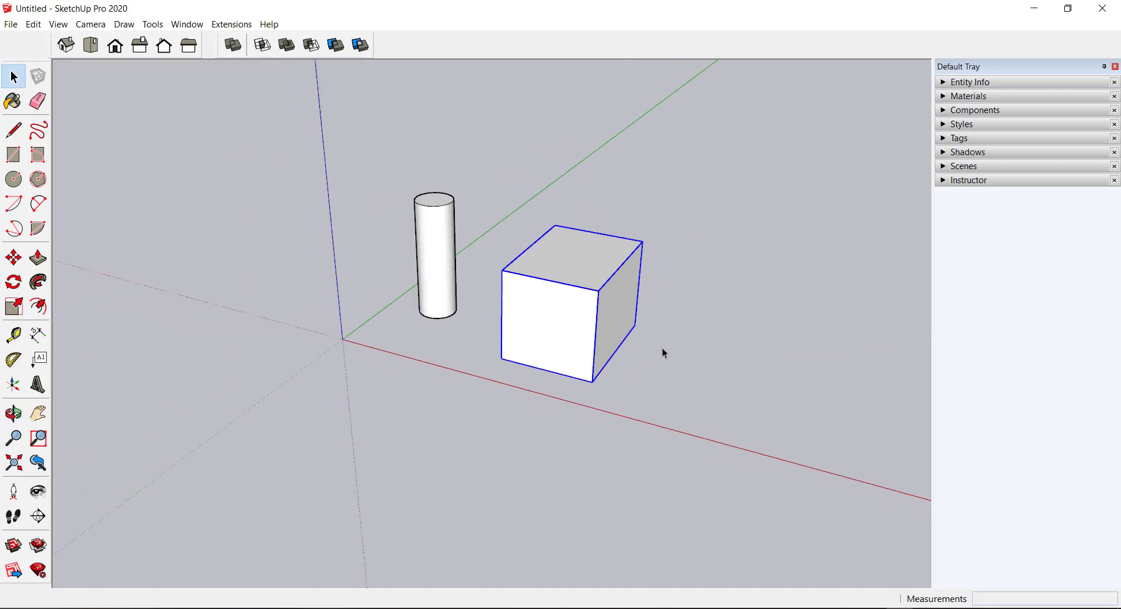
Orbit to a lower front angle and zoom in on the cylinder and box
left_click(662, 348)
mouse_move(592, 388)
middle_mouse_down()
mouse_move(705, 310)
mouse_move(636, 322)
mouse_move(650, 310)
mouse_move(571, 333)
mouse_move(438, 288)
middle_mouse_up()
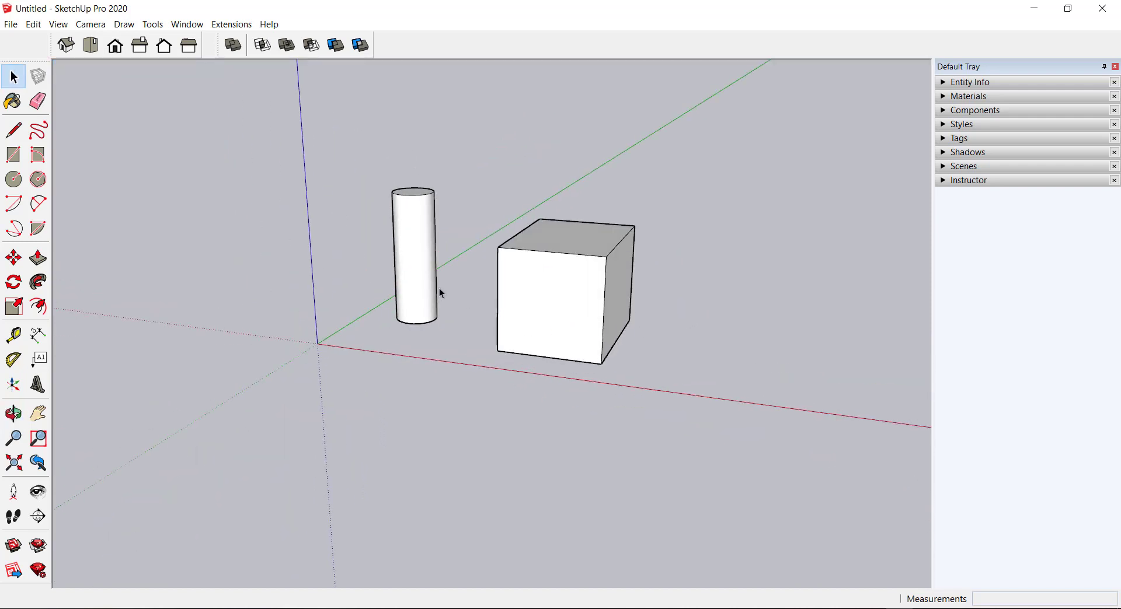
scroll(455, 279, "up", 1)
scroll(401, 201, "up", 3)
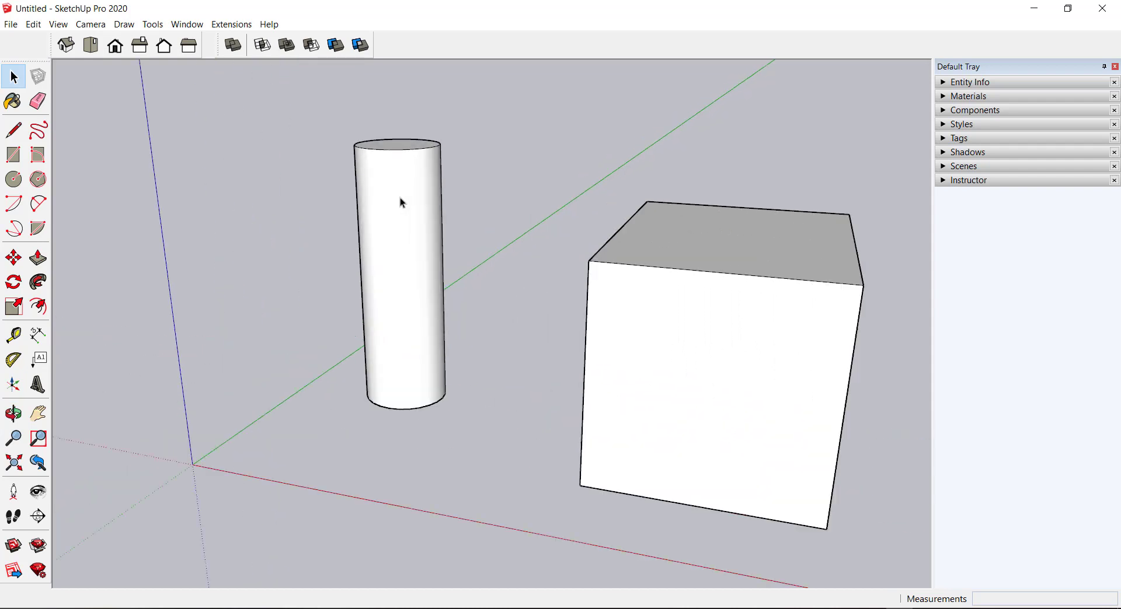
scroll(400, 201, "up", 2)
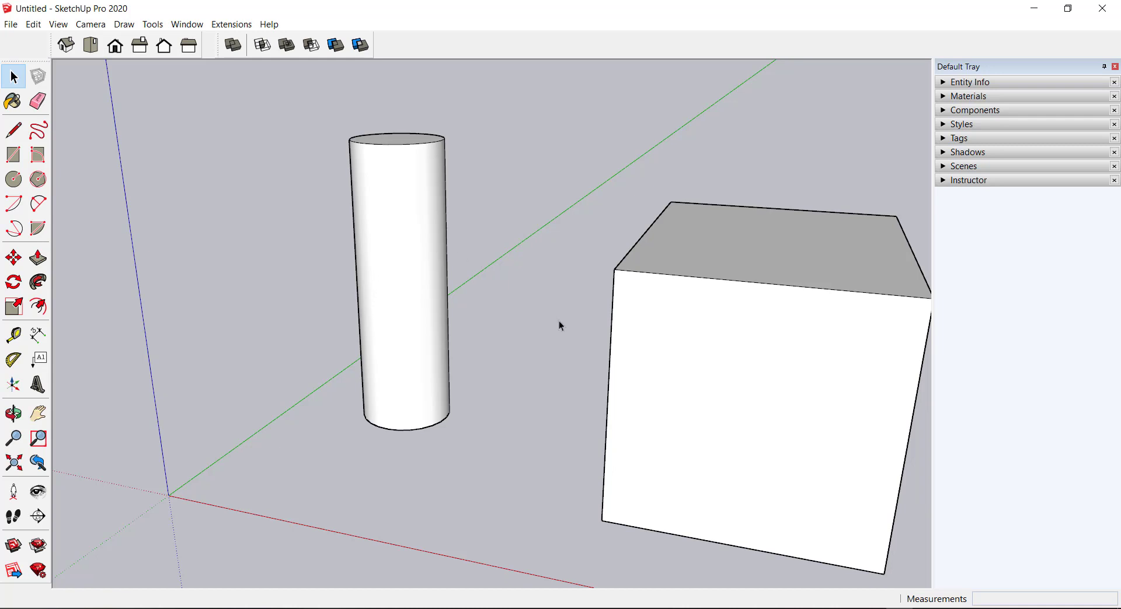
Select the whole cylinder and make it a component with the definition name A2
triple_click(383, 243)
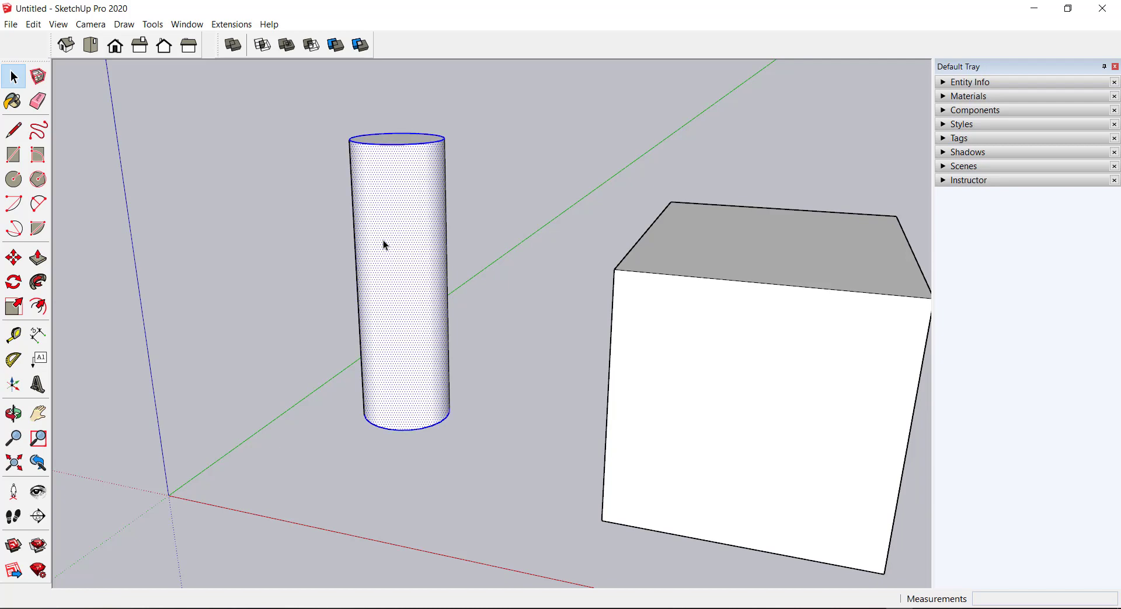
mouse_move(388, 205)
middle_mouse_down()
mouse_move(385, 309)
mouse_move(235, 303)
mouse_move(458, 290)
mouse_move(566, 214)
mouse_move(712, 145)
mouse_move(726, 83)
mouse_move(561, 203)
mouse_move(350, 245)
mouse_move(387, 280)
mouse_move(412, 280)
middle_mouse_up()
scroll(416, 289, "up", 2)
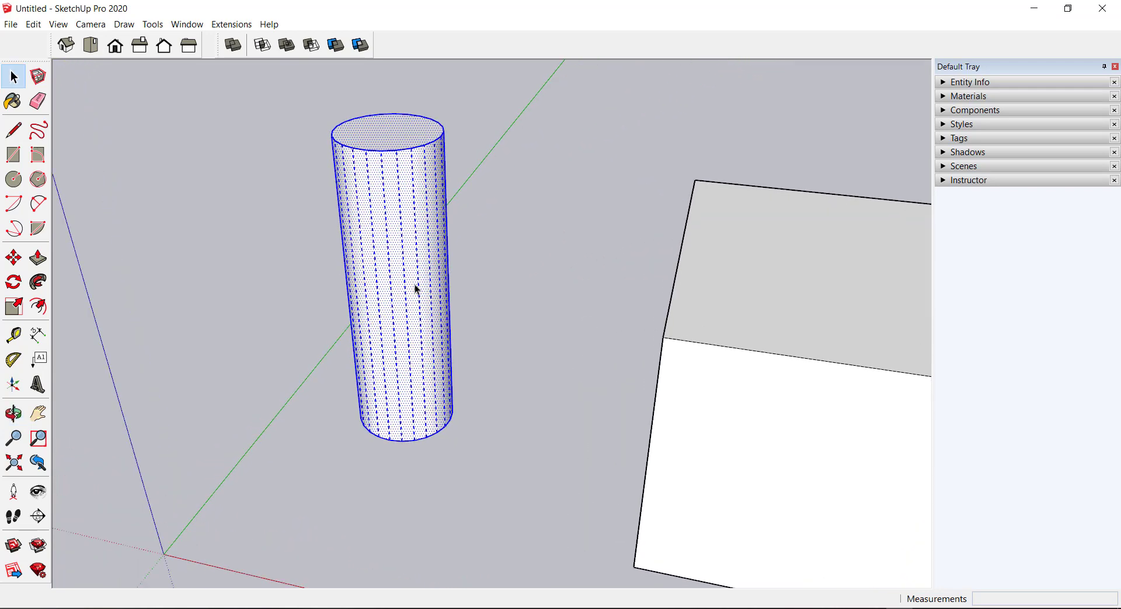
scroll(416, 289, "down", 2)
scroll(415, 288, "up", 1)
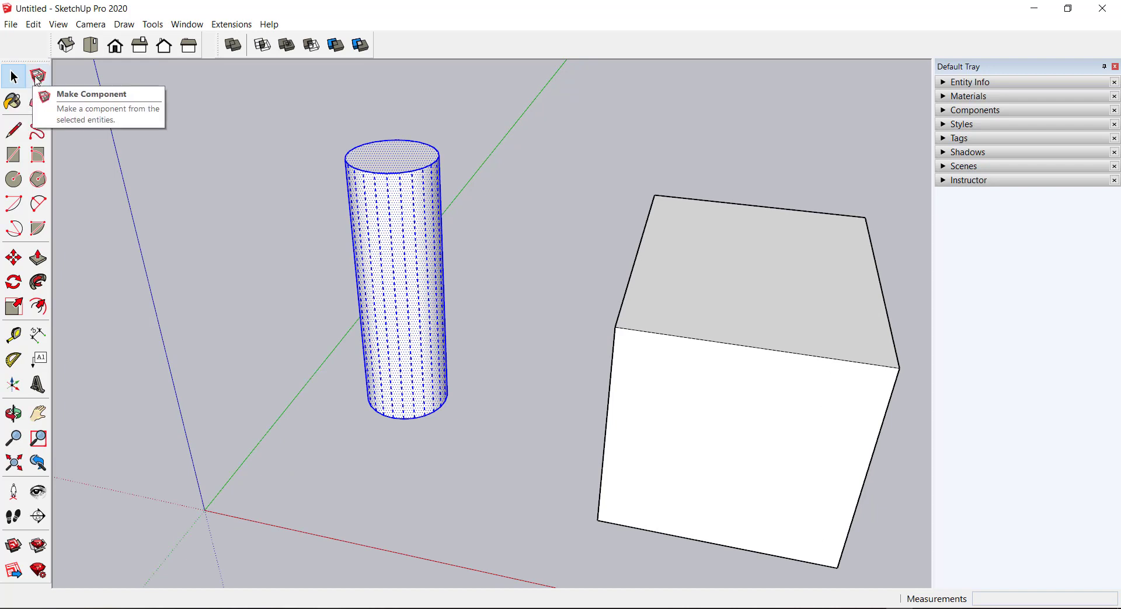
left_click(36, 77)
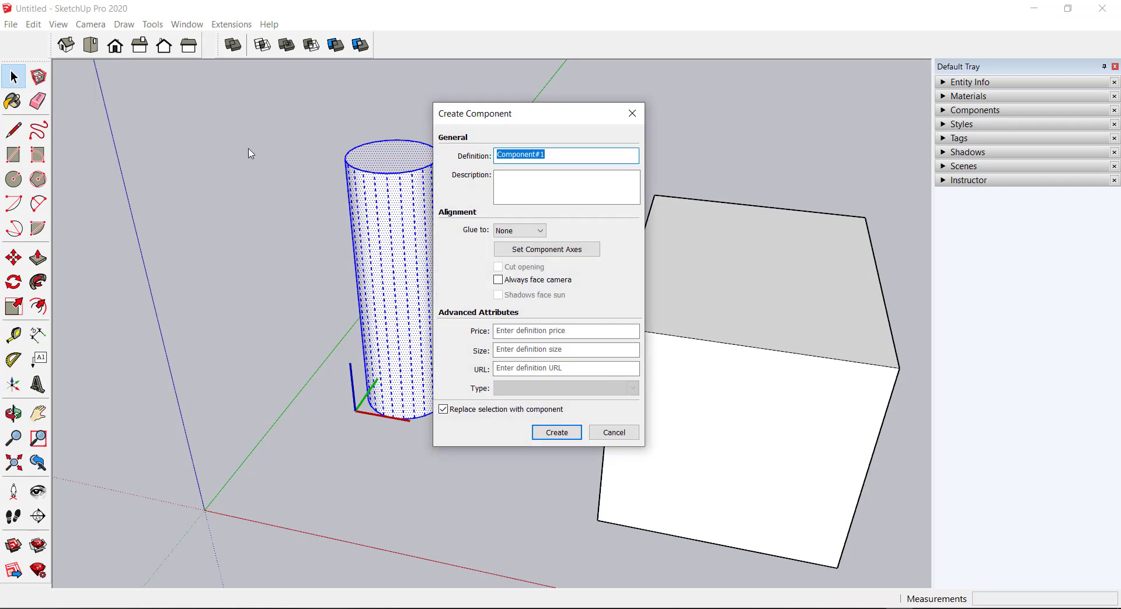
key("BackSpace")
type("A2")
left_click(543, 433)
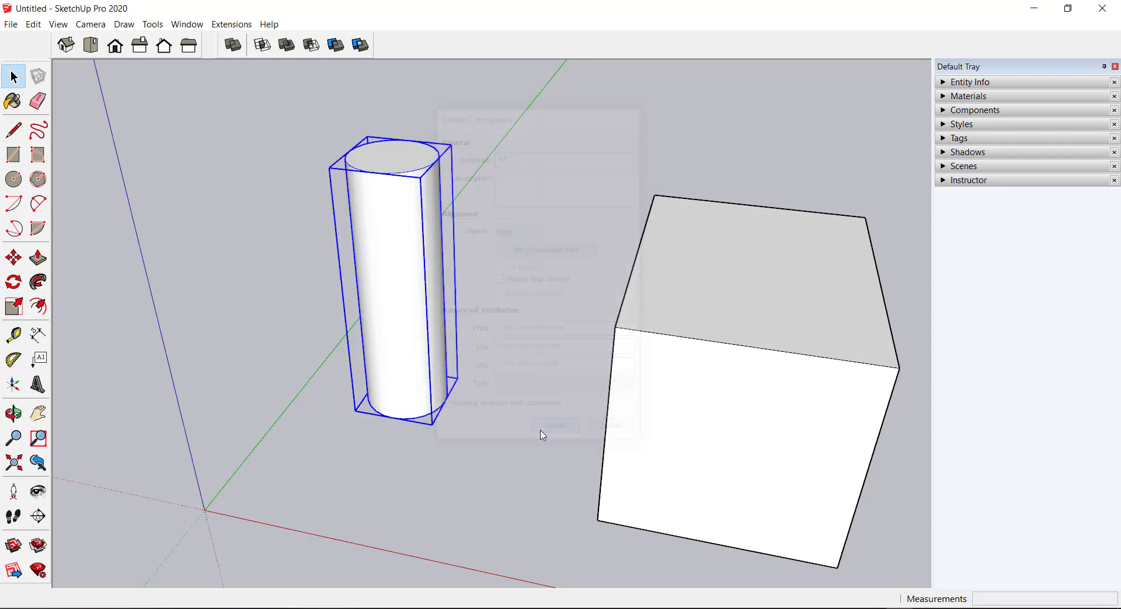
left_click(570, 293)
scroll(572, 303, "down", 3)
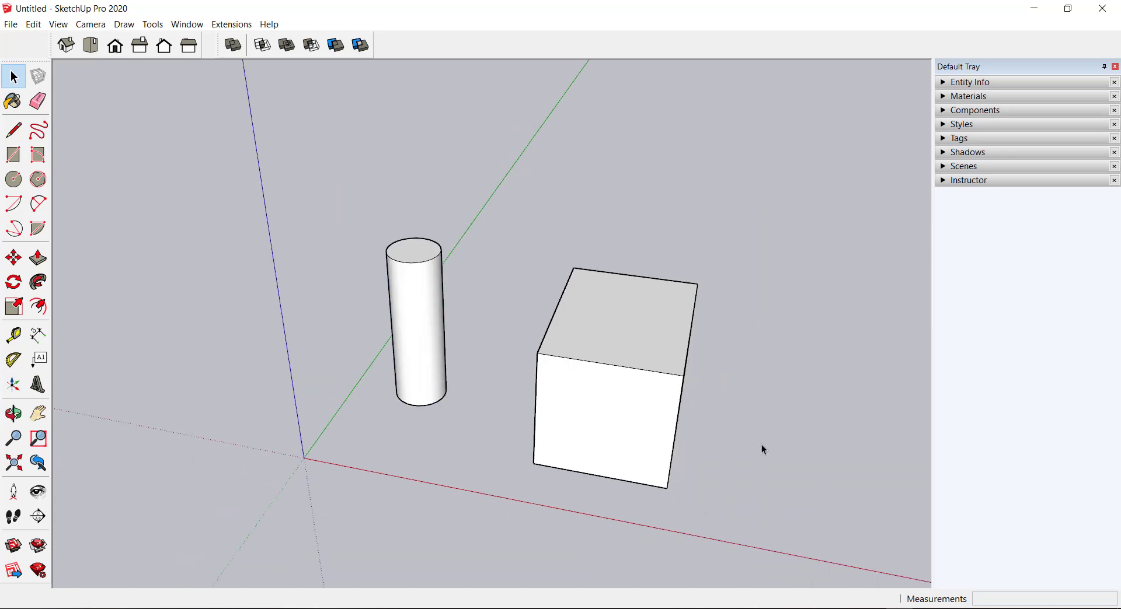
key("o")
left_click_drag(775, 402, 766, 332)
scroll(328, 442, "down", 2)
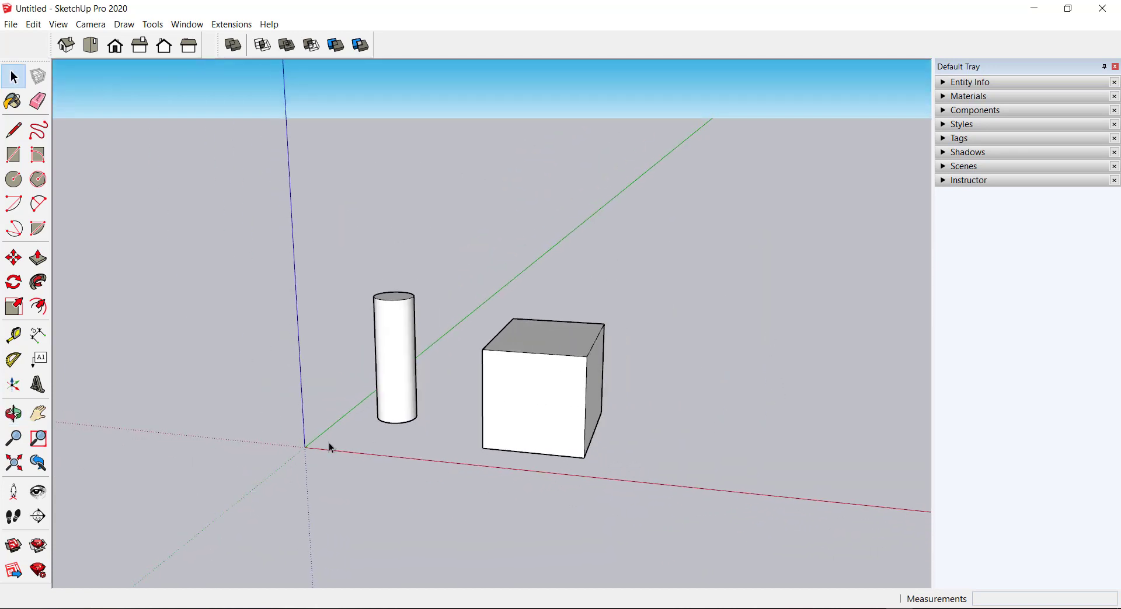
scroll(464, 432, "up", 3)
mouse_move(479, 417)
left_mouse_down()
mouse_move(531, 280)
mouse_move(491, 416)
left_mouse_up()
mouse_move(490, 416)
middle_mouse_down()
mouse_move(465, 380)
mouse_move(475, 380)
middle_mouse_up()
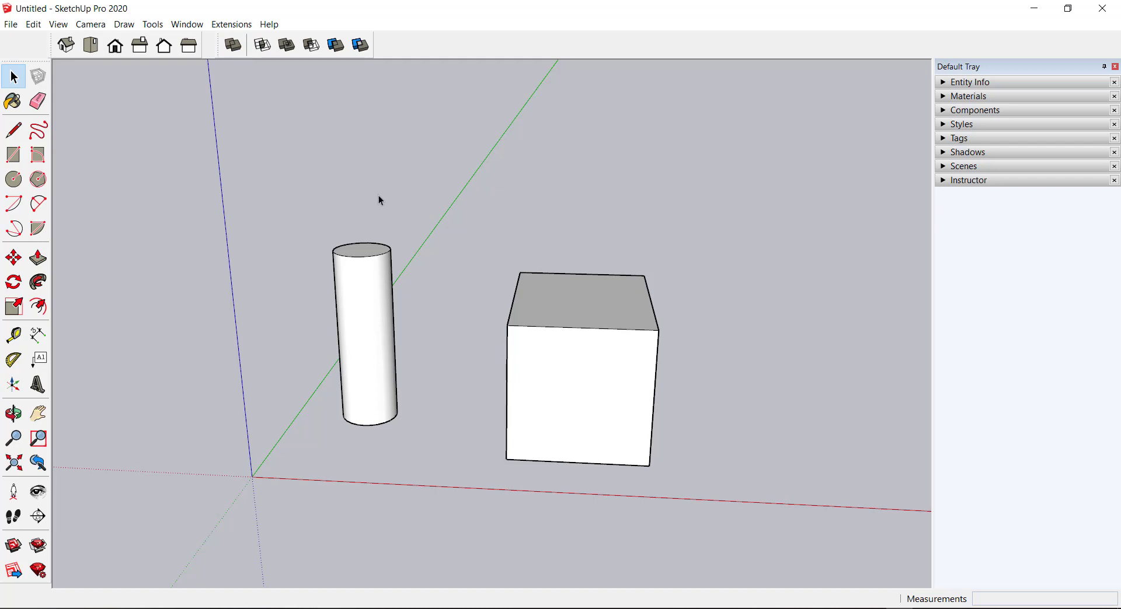
Move the A2 cylinder along the red axis into the A1 box's back-left corner
left_click(356, 291)
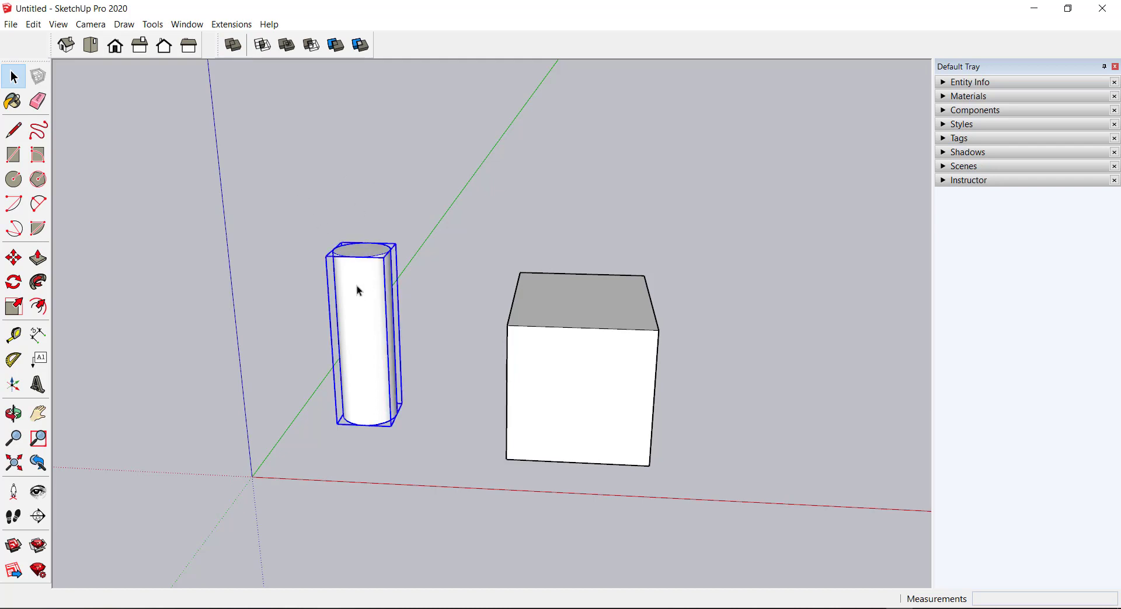
key("m")
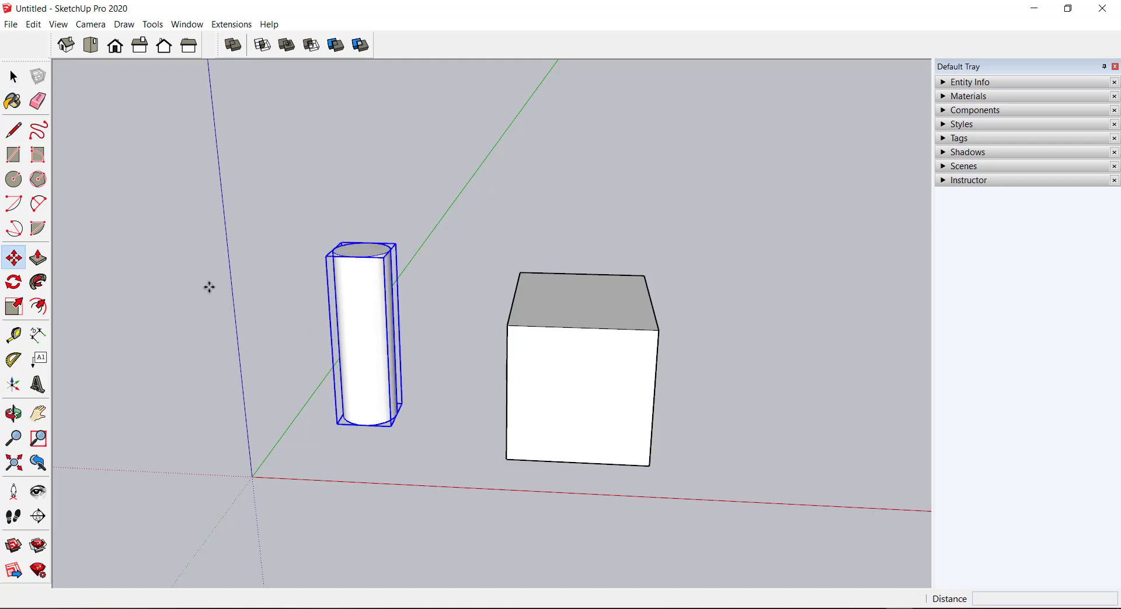
left_click(353, 297)
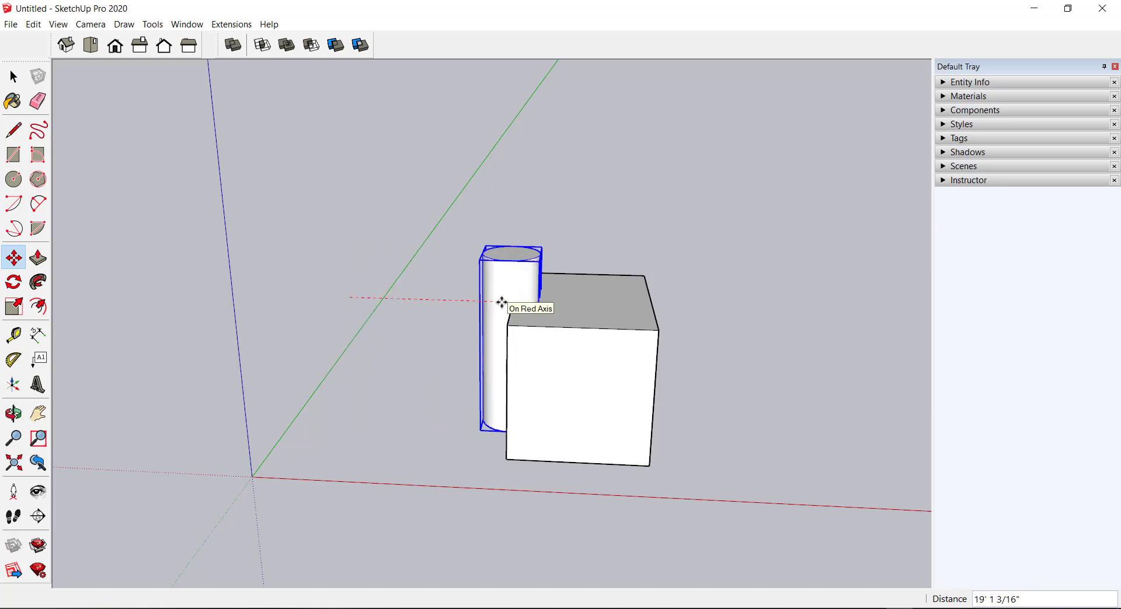
left_click(501, 302)
key("space")
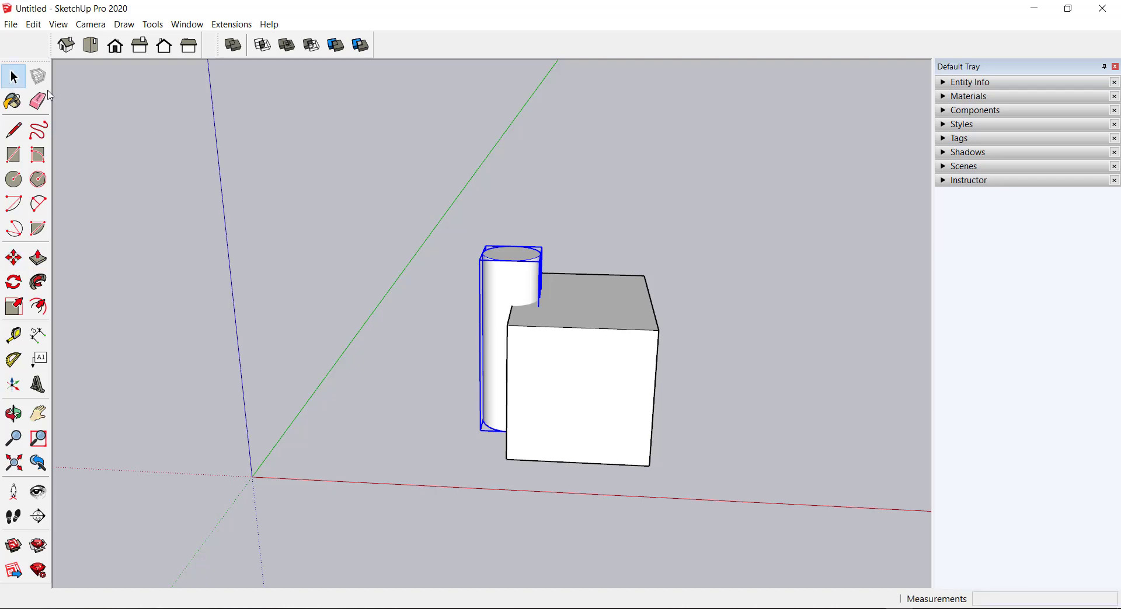
middle_click_drag(358, 191, 363, 262)
left_click(377, 230)
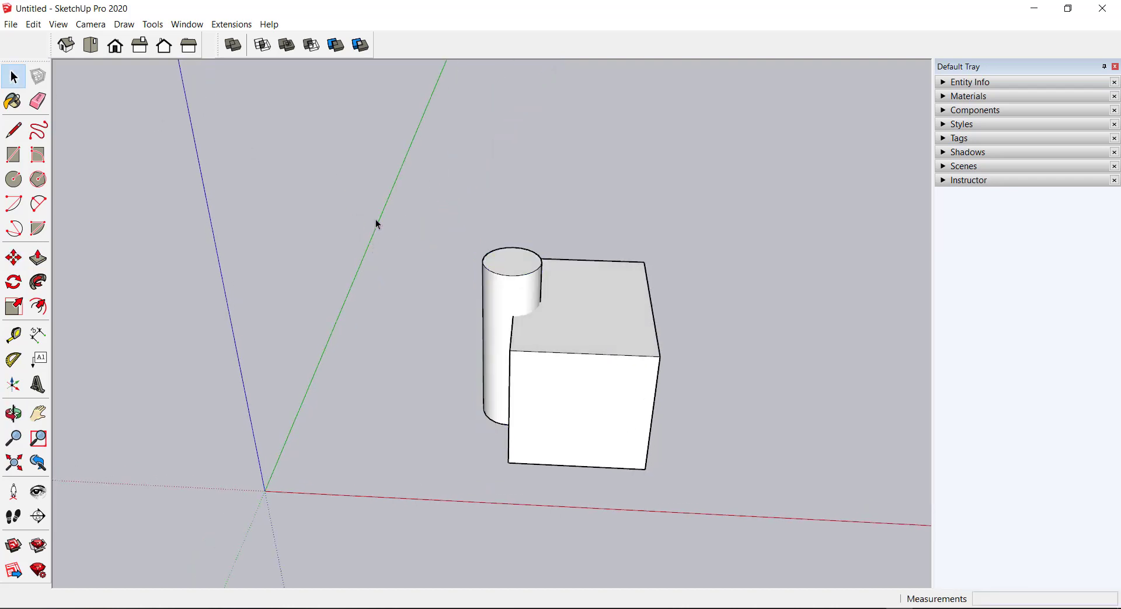
middle_click_drag(369, 207, 362, 162)
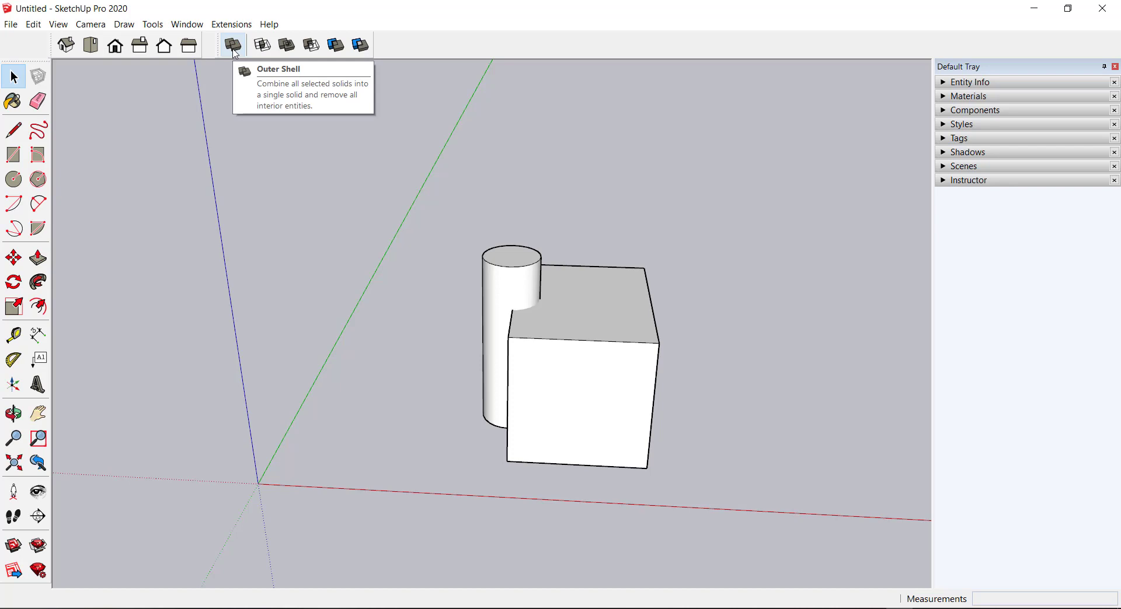
Combine the cylinder and box with Outer Shell, then switch to the isometric view
left_click(234, 46)
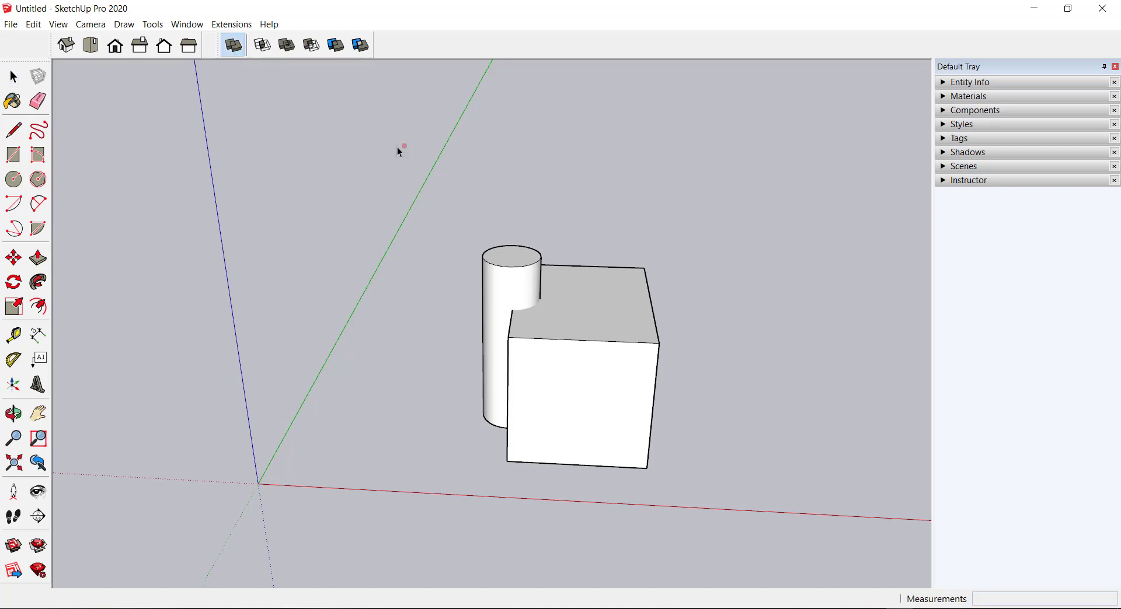
left_click(493, 279)
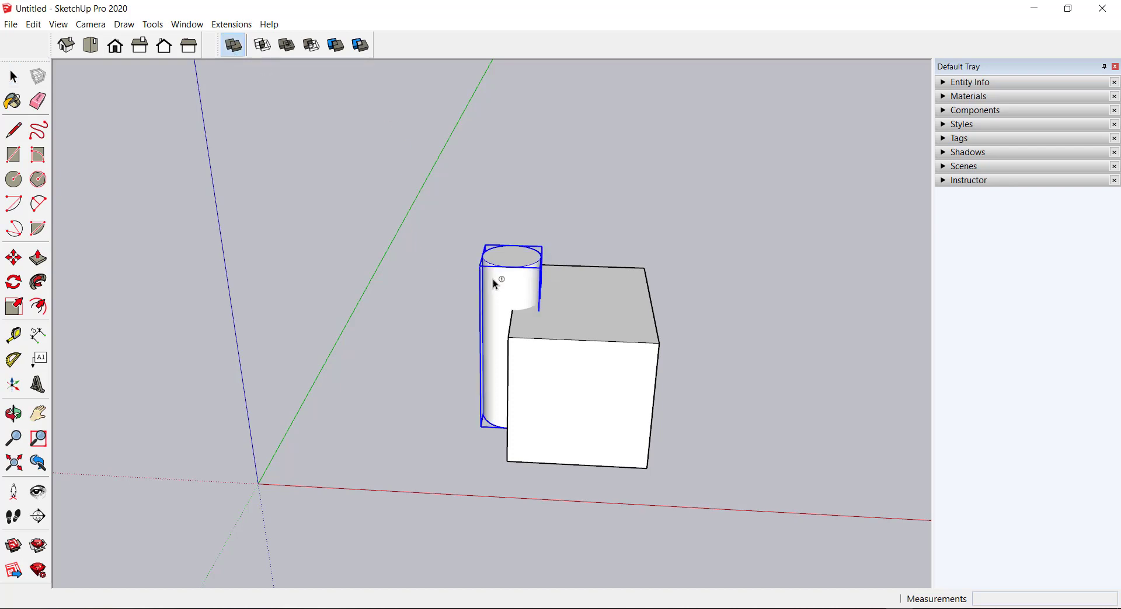
left_click(593, 342)
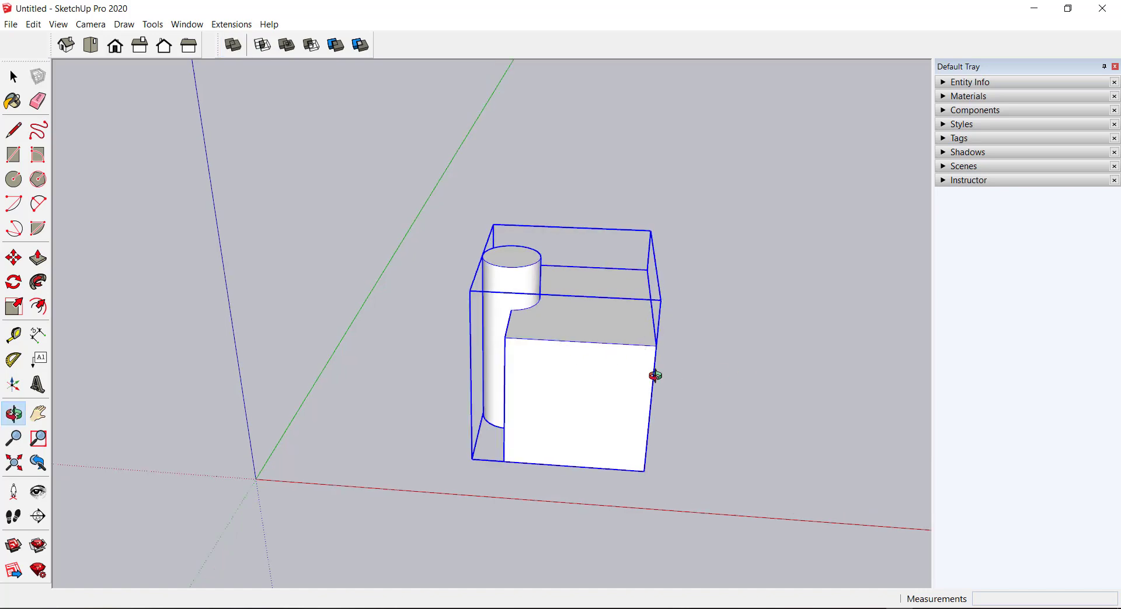
middle_click_drag(655, 375, 612, 255)
key("F8")
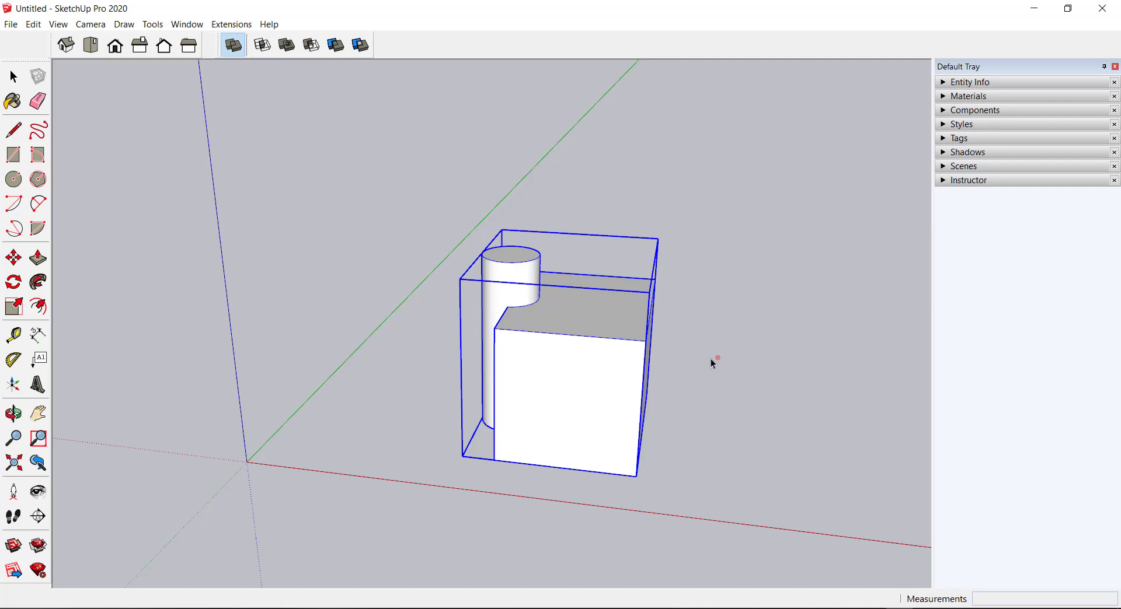
left_click(710, 359)
Undo the last move and slide the cylinder 18' 9 3/8" into the box's back-left corner
key("ctrl+z")
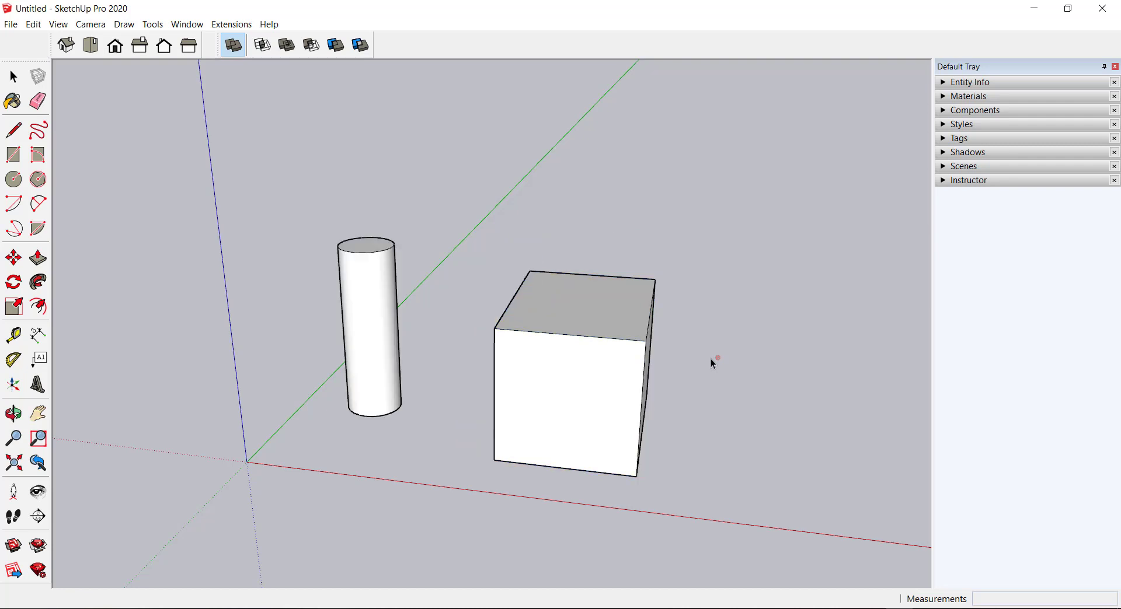
middle_click_drag(710, 358, 751, 342)
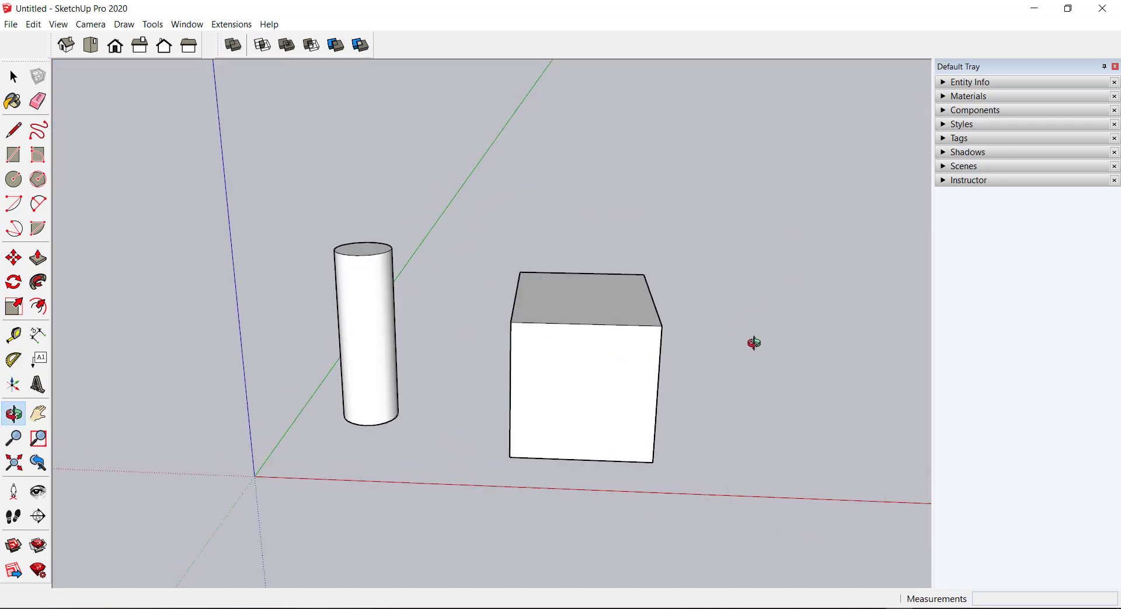
middle_click_drag(363, 182, 303, 193)
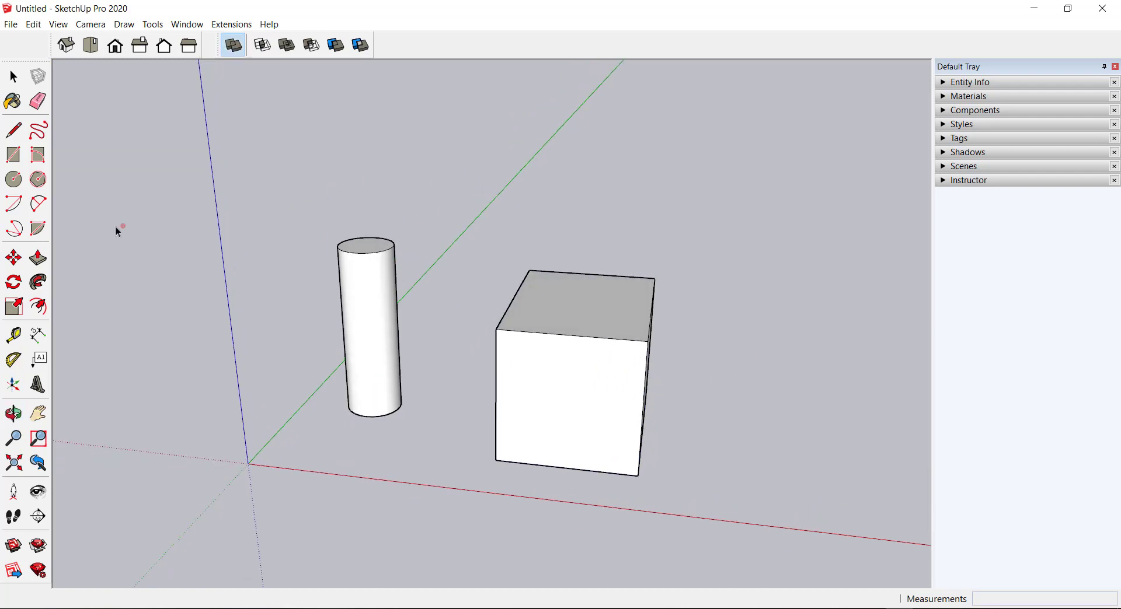
left_click(14, 257)
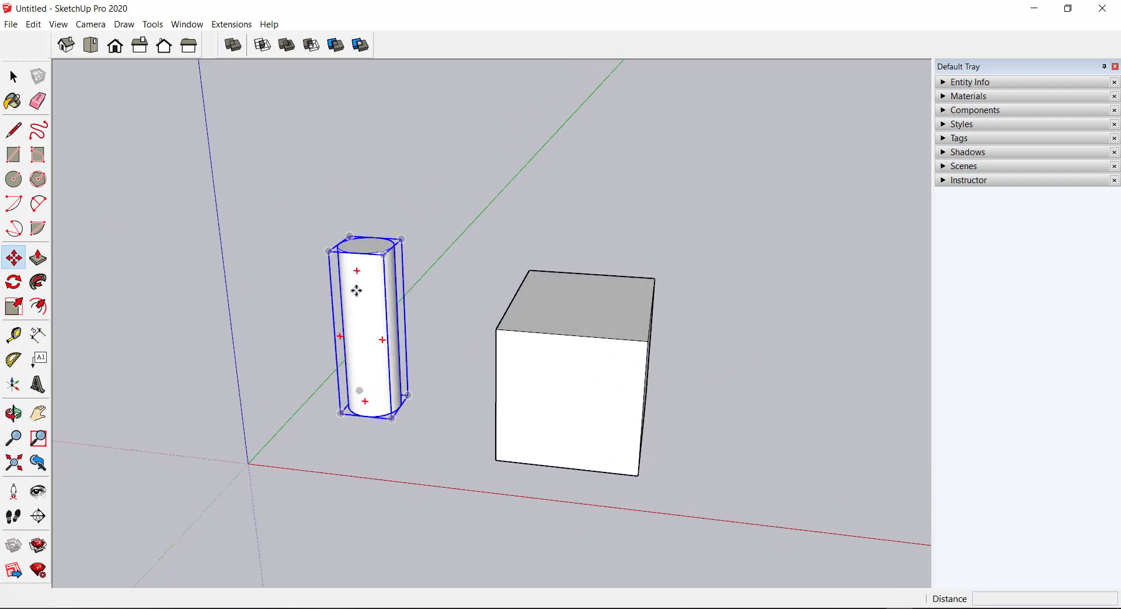
left_click(358, 290)
left_click(502, 308)
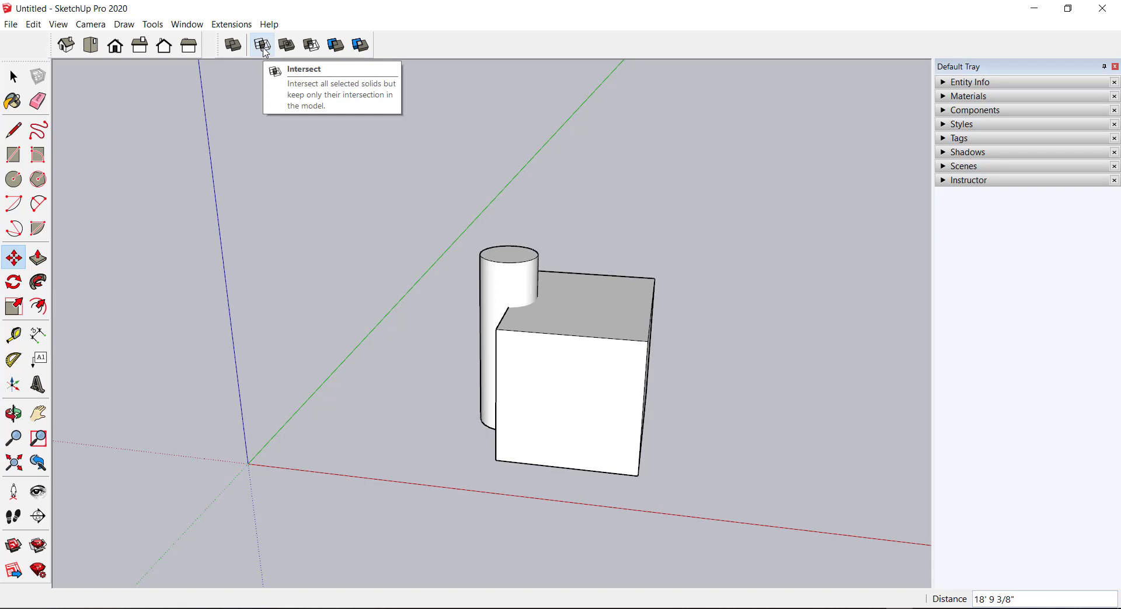
Intersect the cylinder with the box using Solid Tools Intersect
left_click(266, 51)
middle_click_drag(408, 207, 441, 311)
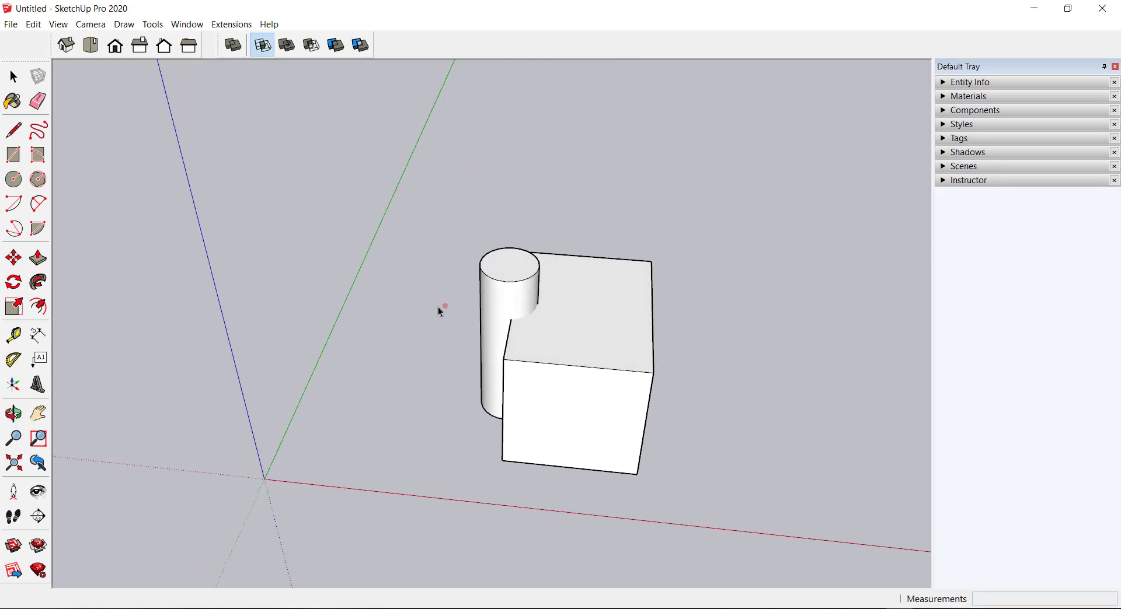
middle_click_drag(628, 316, 628, 192)
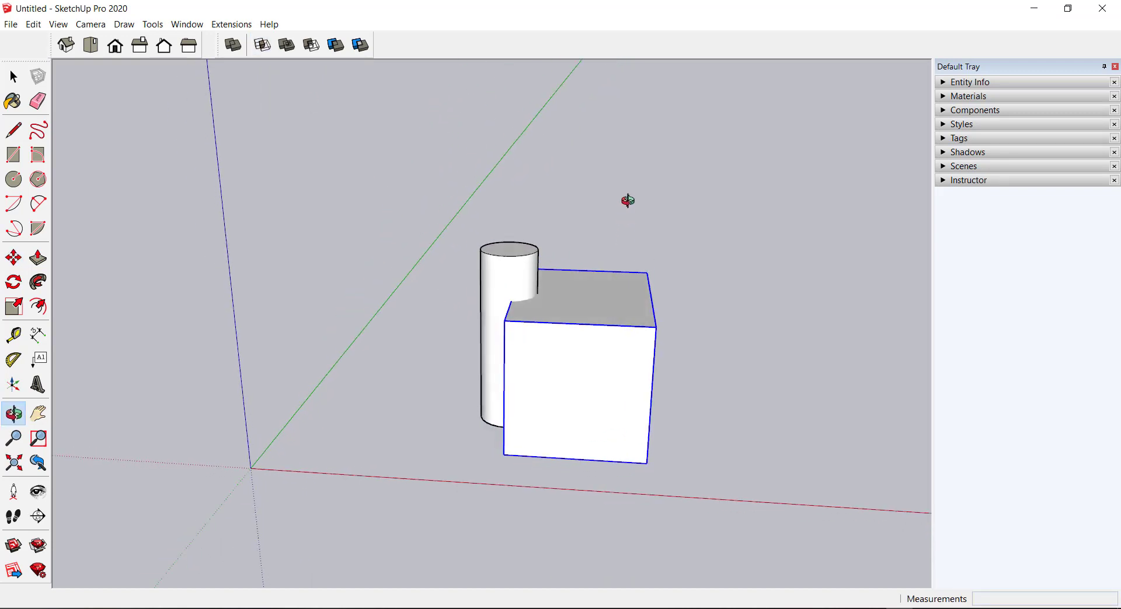
left_click(514, 271)
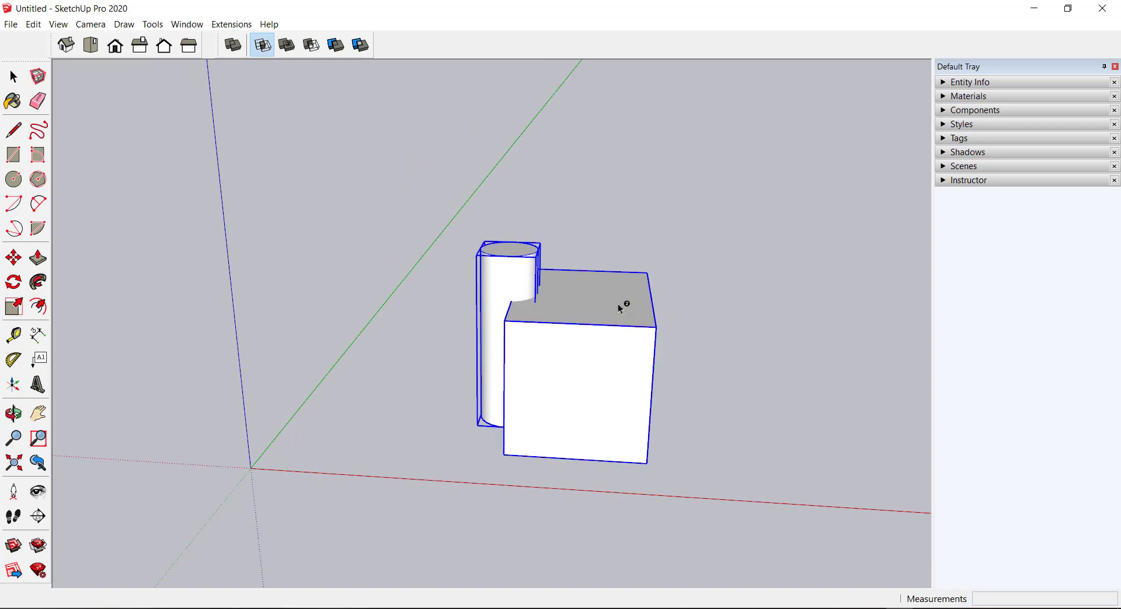
left_click(617, 303)
Inspect the half-cylinder sliver from several angles, then undo to restore both solids
mouse_move(571, 255)
middle_mouse_down()
mouse_move(562, 392)
mouse_move(520, 377)
mouse_move(545, 282)
mouse_move(563, 280)
mouse_move(416, 300)
mouse_move(480, 286)
middle_mouse_up()
scroll(496, 271, "up", 3)
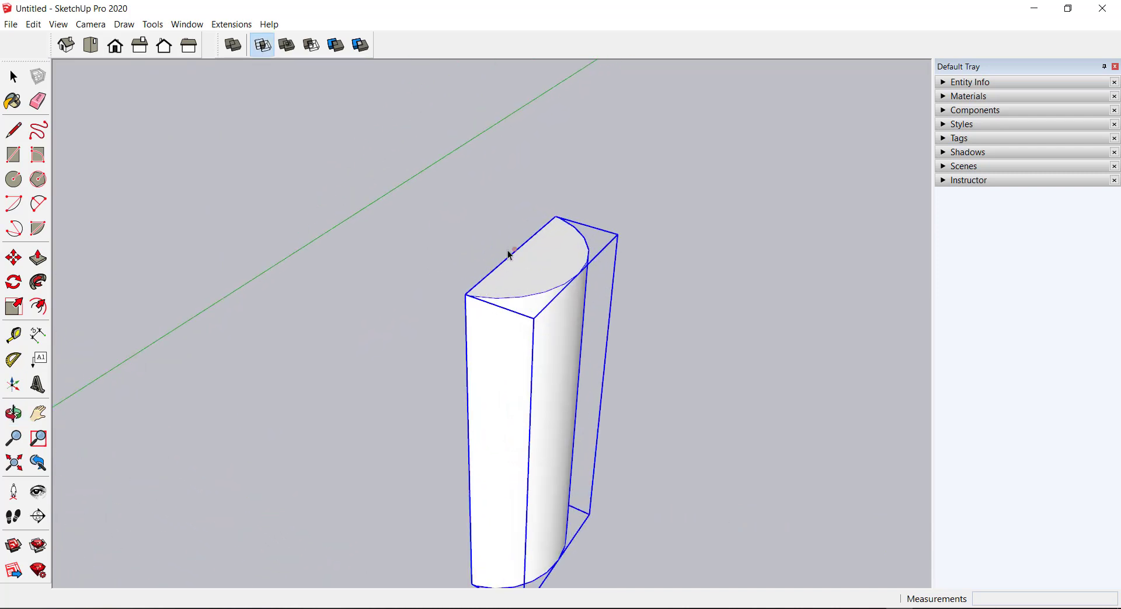
mouse_move(508, 252)
middle_mouse_down()
mouse_move(532, 330)
mouse_move(545, 327)
middle_mouse_up()
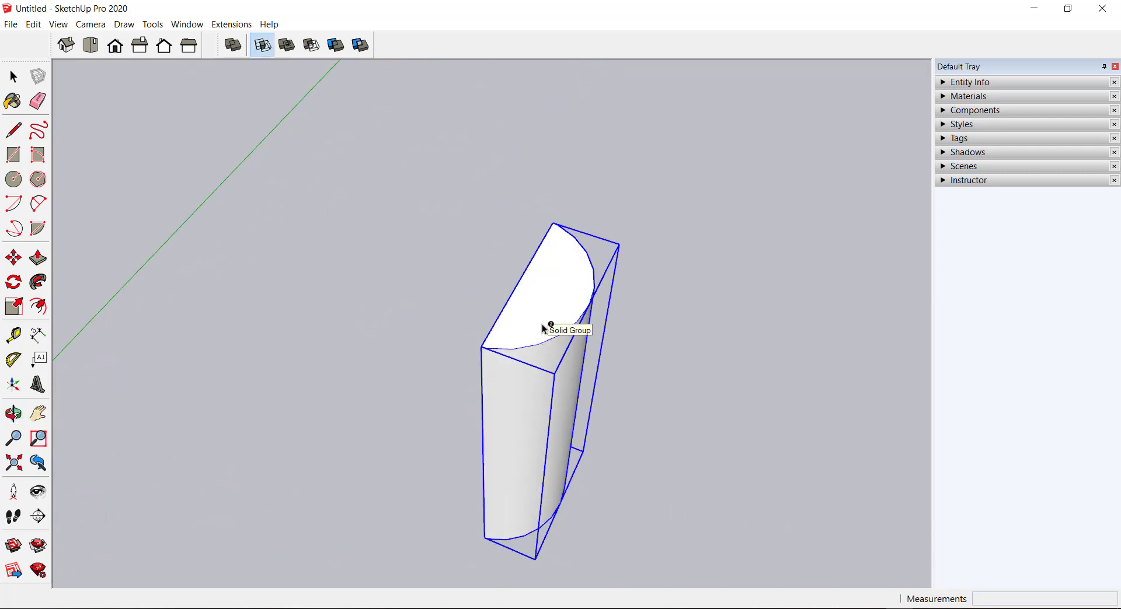
middle_click_drag(570, 380, 580, 214)
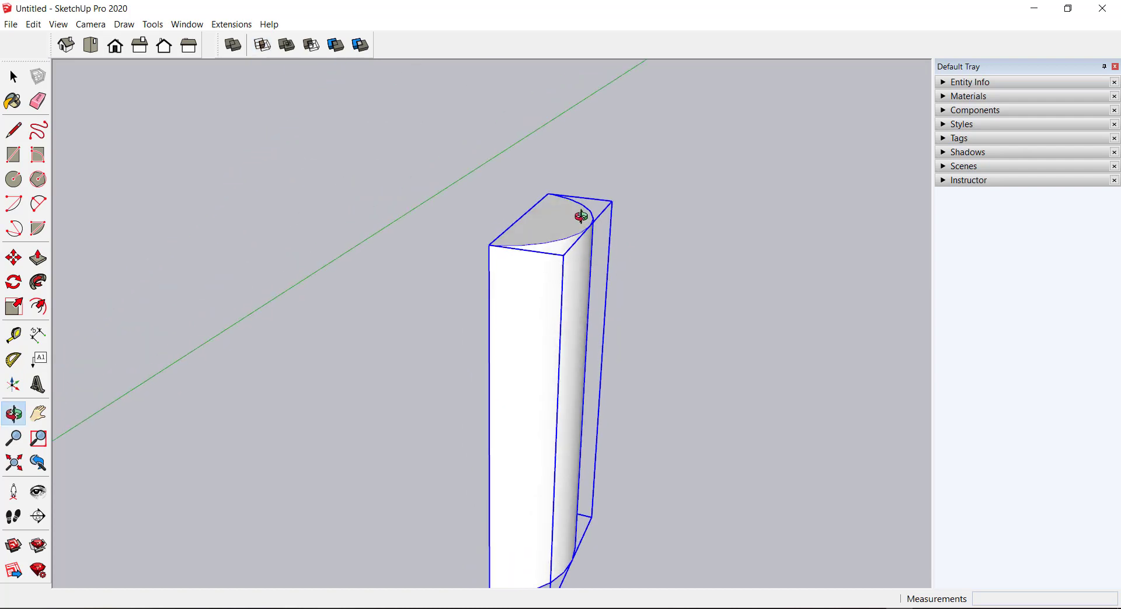
scroll(587, 224, "down", 2)
scroll(587, 223, "down", 2)
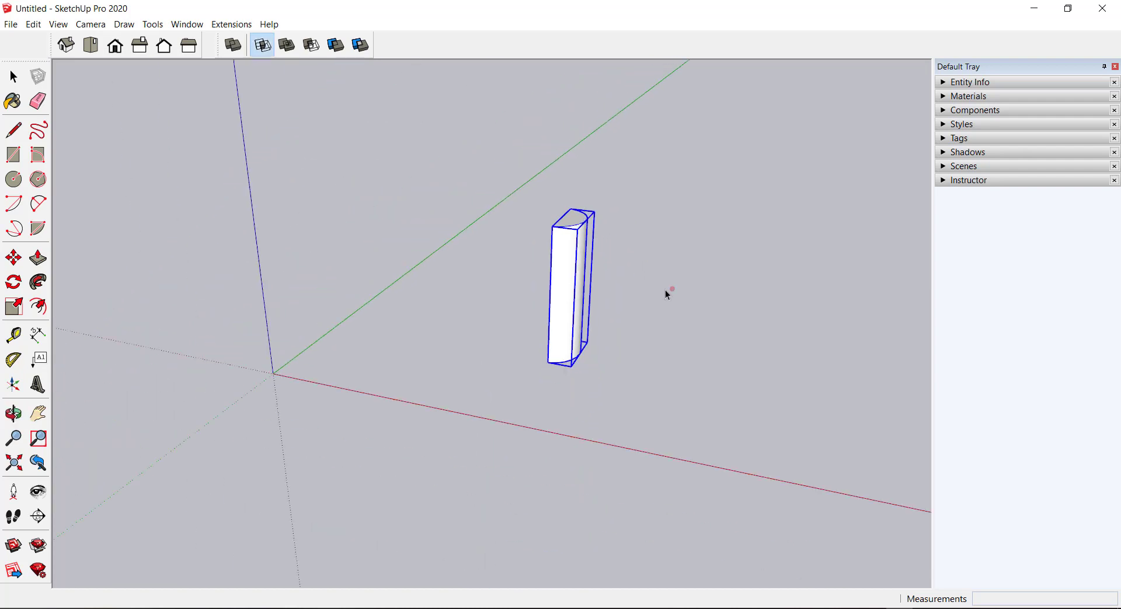
left_click(665, 291)
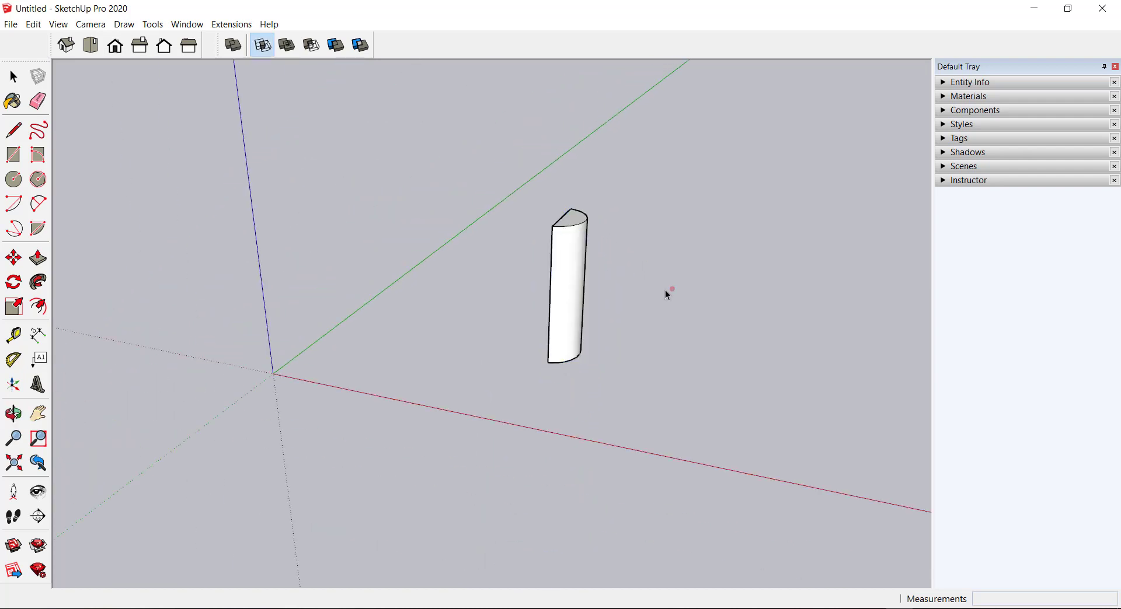
key("ctrl+z")
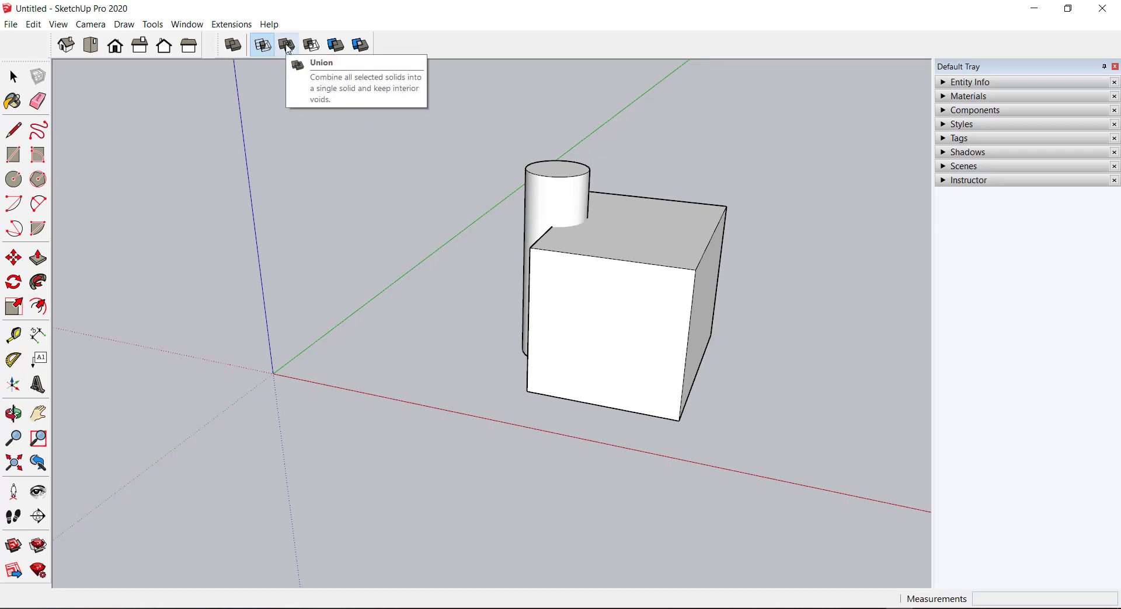
Union the A2 cylinder with the A1 box into one solid
left_click(288, 49)
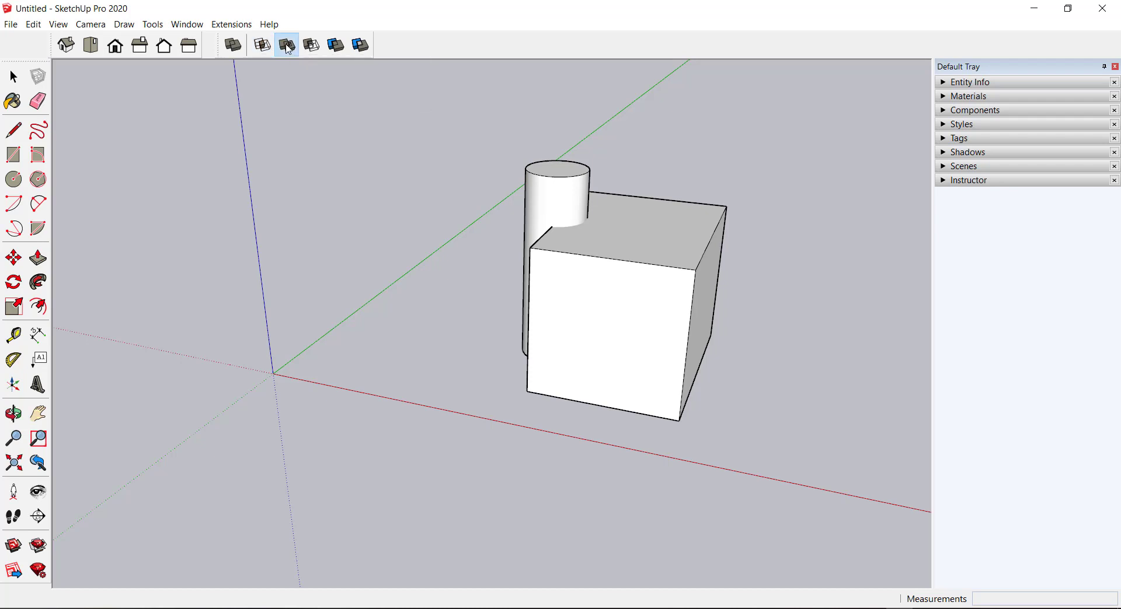
left_click(537, 188)
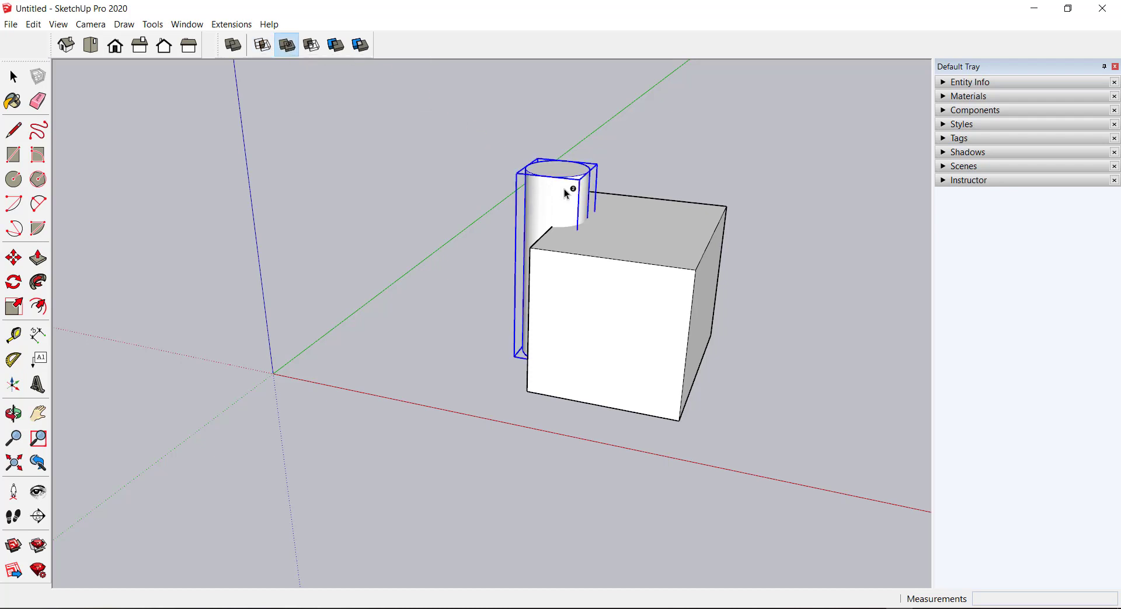
left_click(620, 233)
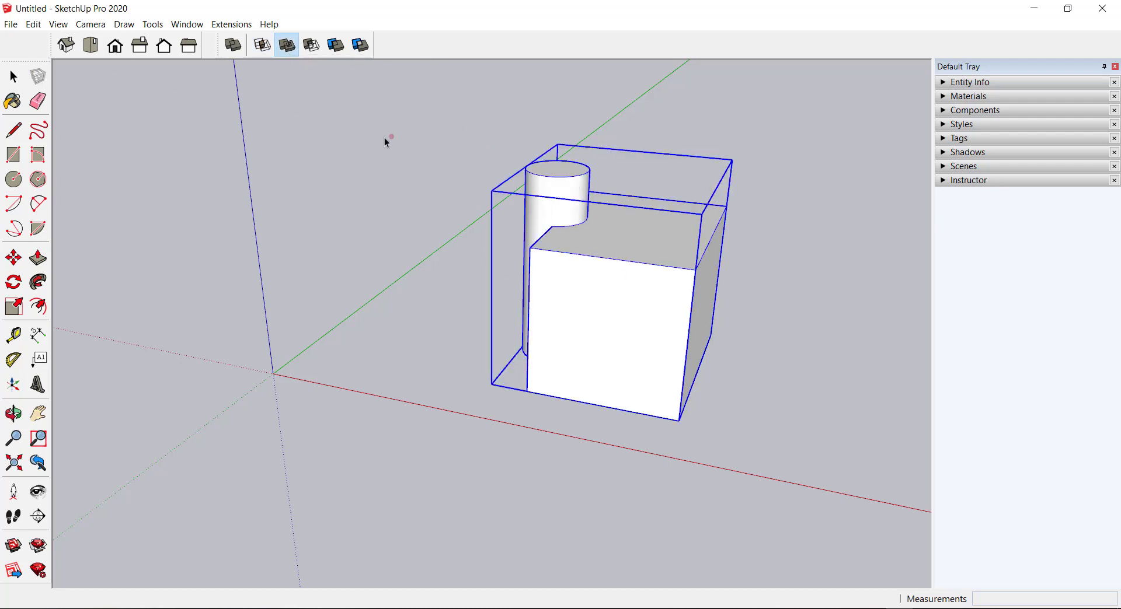
scroll(483, 364, "down", 1)
scroll(484, 364, "down", 1)
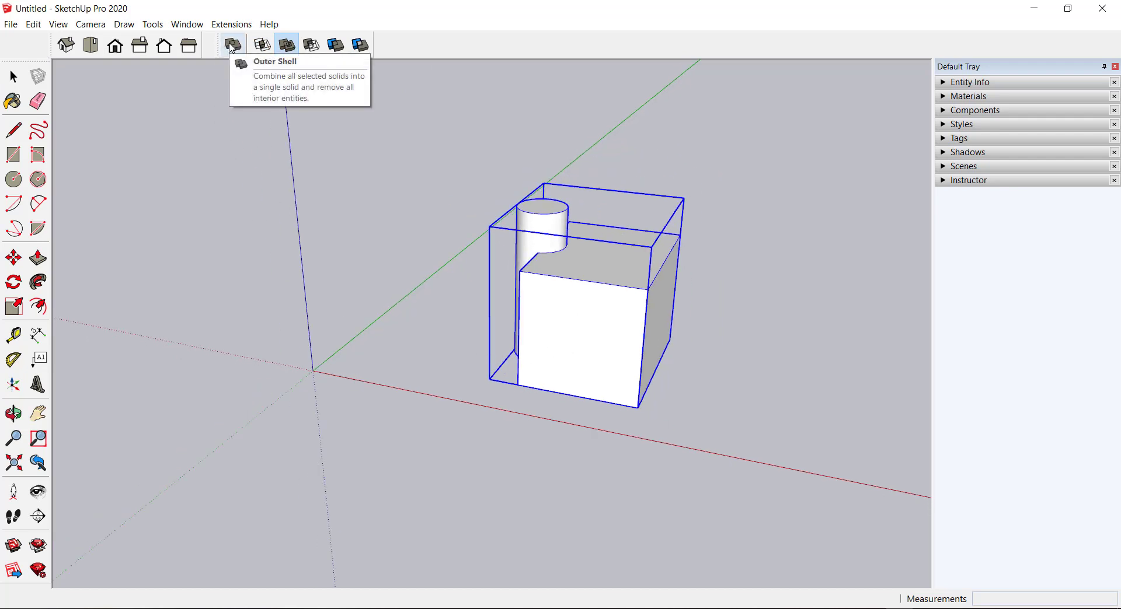
left_click(13, 78)
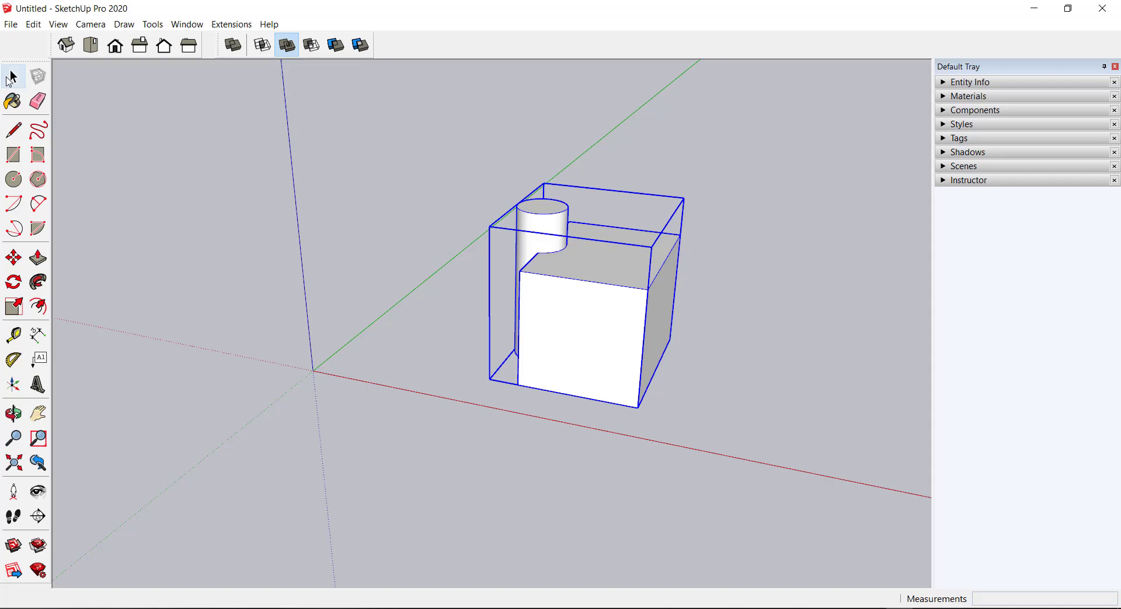
left_click(801, 355)
mouse_move(768, 360)
middle_mouse_down()
mouse_move(751, 271)
mouse_move(642, 323)
mouse_move(743, 312)
middle_mouse_up()
scroll(722, 302, "up", 2)
scroll(722, 303, "up", 1)
scroll(734, 323, "up", 2)
mouse_move(530, 181)
middle_mouse_down()
mouse_move(537, 343)
mouse_move(476, 242)
mouse_move(493, 193)
mouse_move(463, 250)
middle_mouse_up()
mouse_move(767, 329)
middle_mouse_down()
mouse_move(653, 363)
mouse_move(629, 311)
middle_mouse_up()
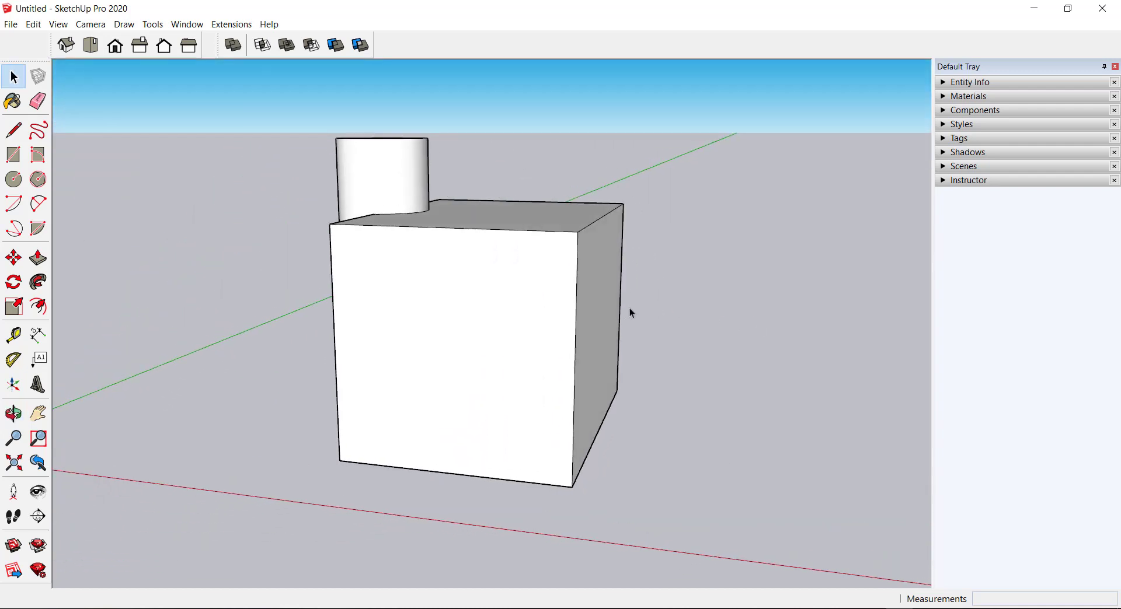
double_click(490, 309)
triple_click(489, 306)
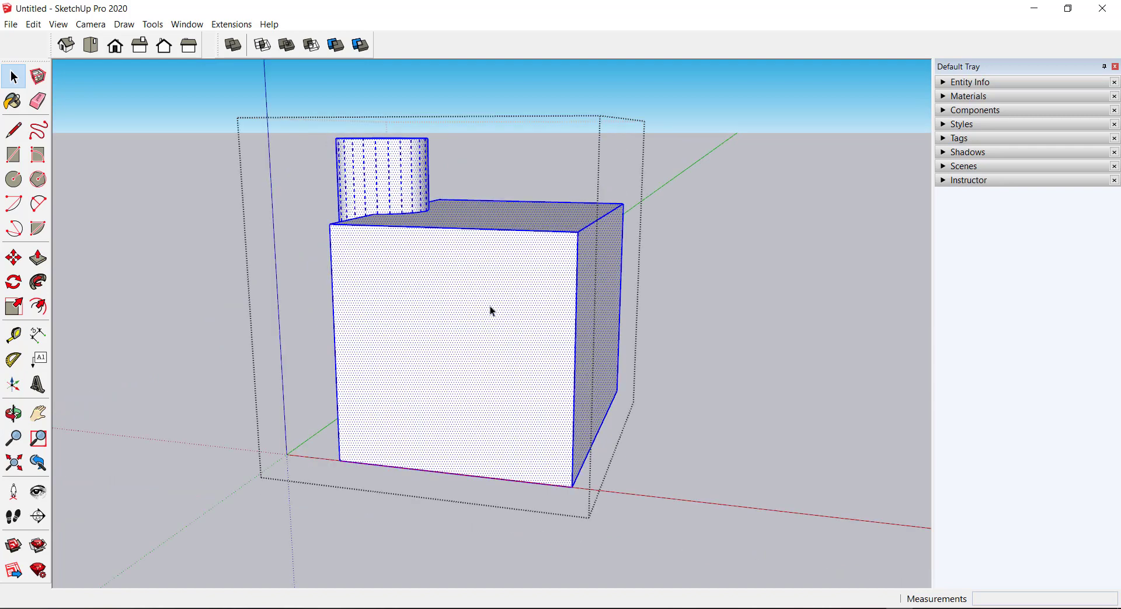
left_click(707, 364)
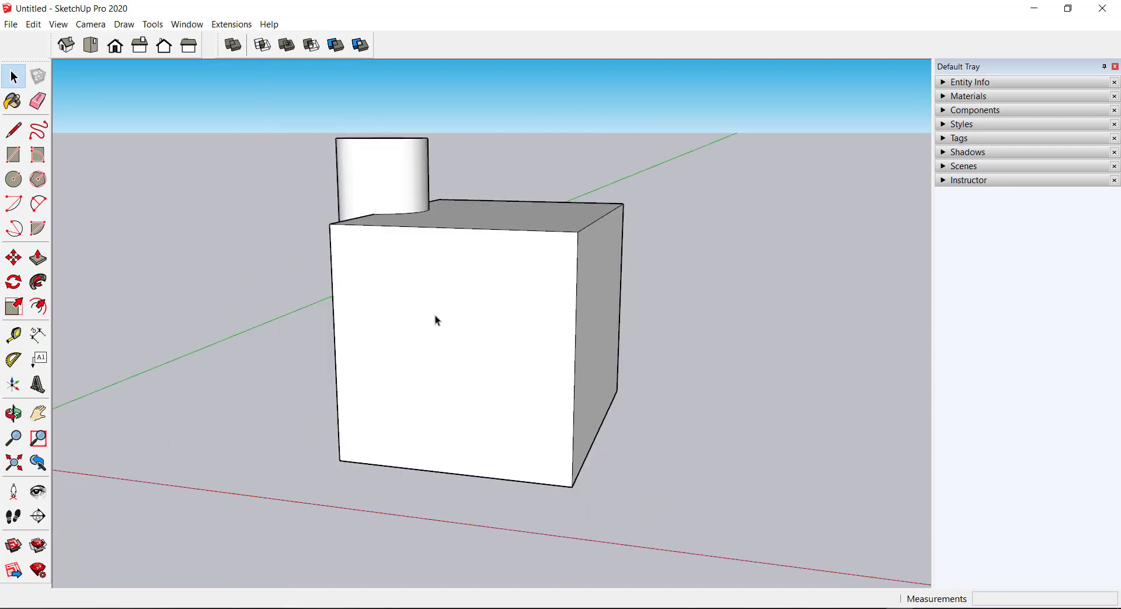
double_click(436, 315)
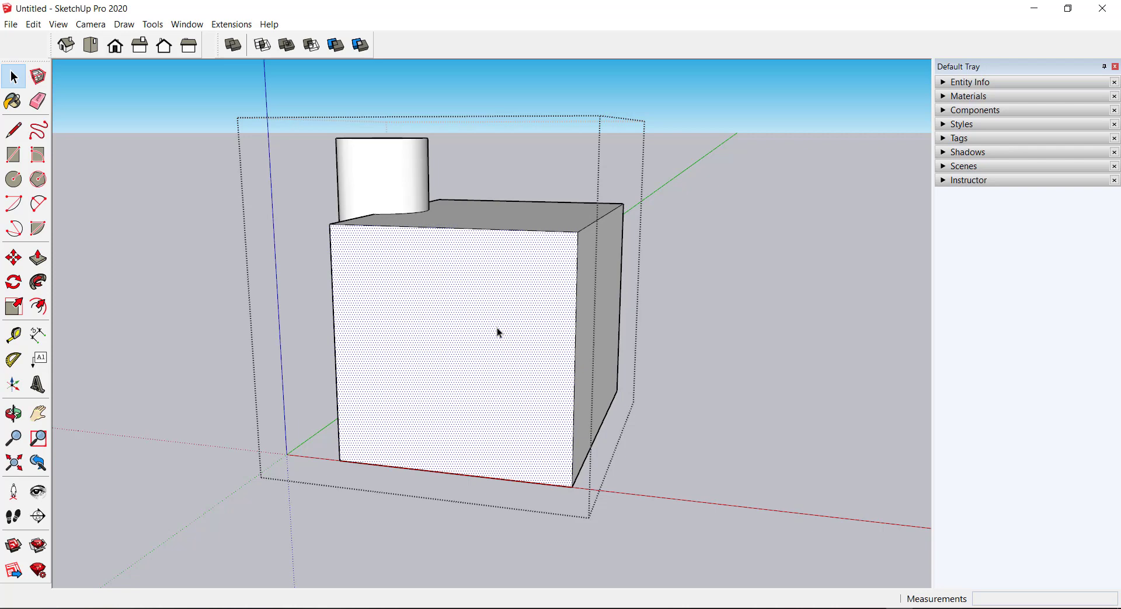
key("Delete")
scroll(496, 327, "up", 2)
mouse_move(496, 327)
middle_mouse_down()
mouse_move(500, 337)
mouse_move(500, 195)
mouse_move(475, 262)
mouse_move(339, 199)
middle_mouse_up()
scroll(501, 273, "up", 3)
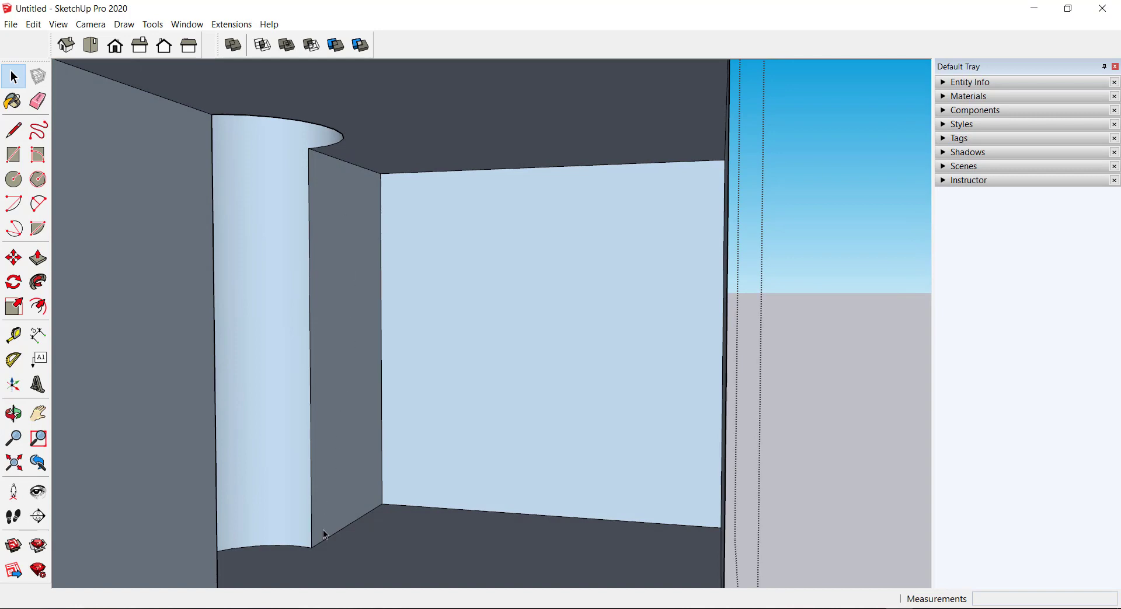
scroll(324, 530, "down", 3)
scroll(355, 468, "down", 3)
mouse_move(369, 443)
middle_mouse_down()
mouse_move(388, 220)
mouse_move(380, 366)
mouse_move(390, 398)
middle_mouse_up()
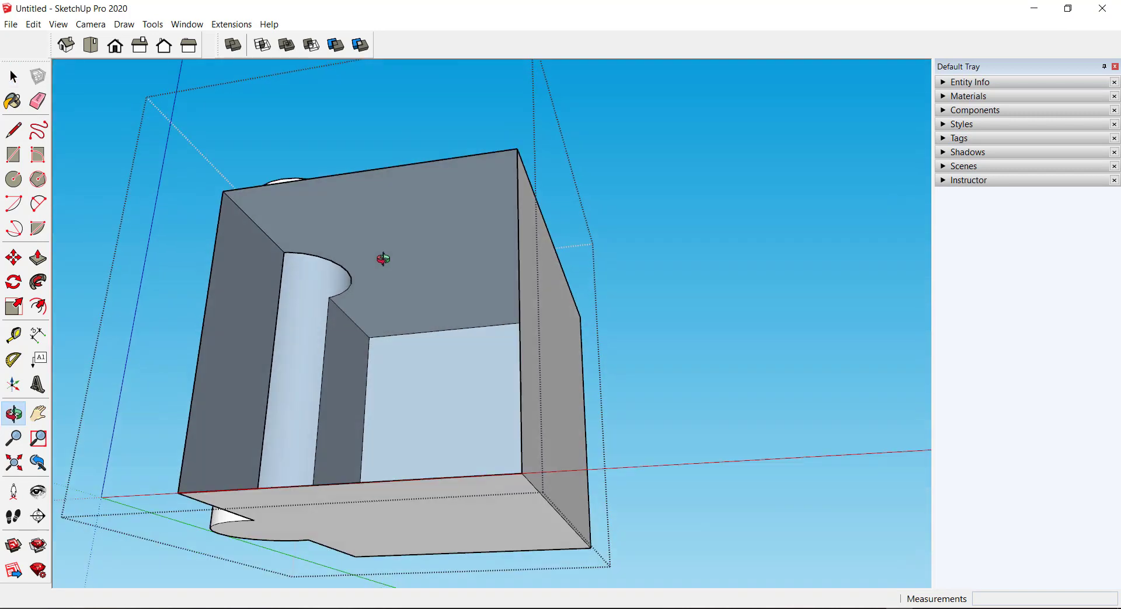
scroll(379, 366, "down", 3)
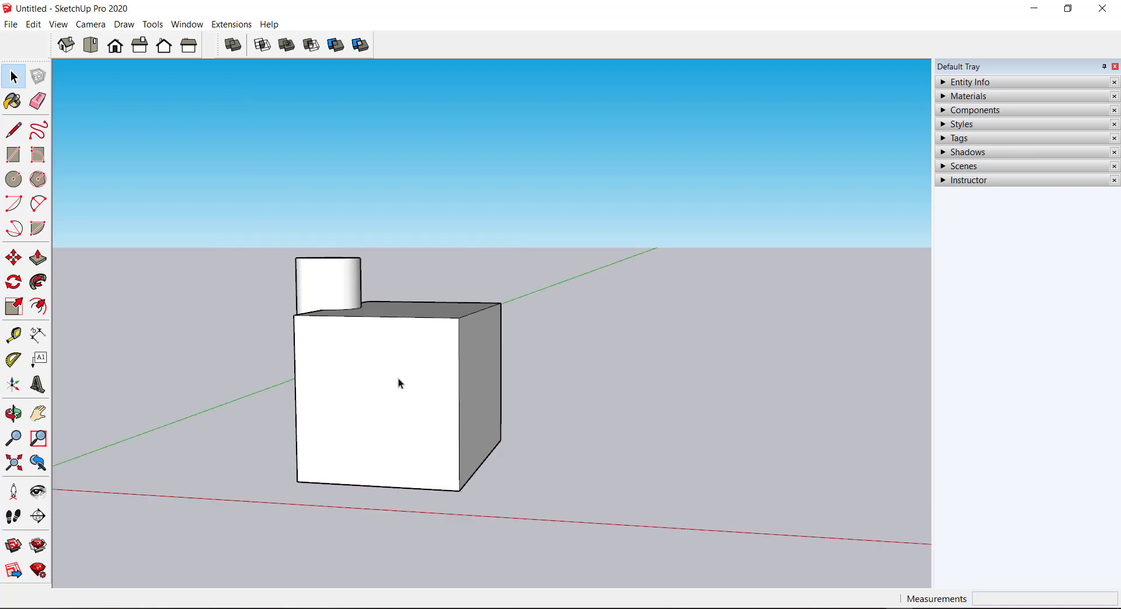
Move the merged group slightly to a new spot
middle_click_drag(389, 310, 400, 382)
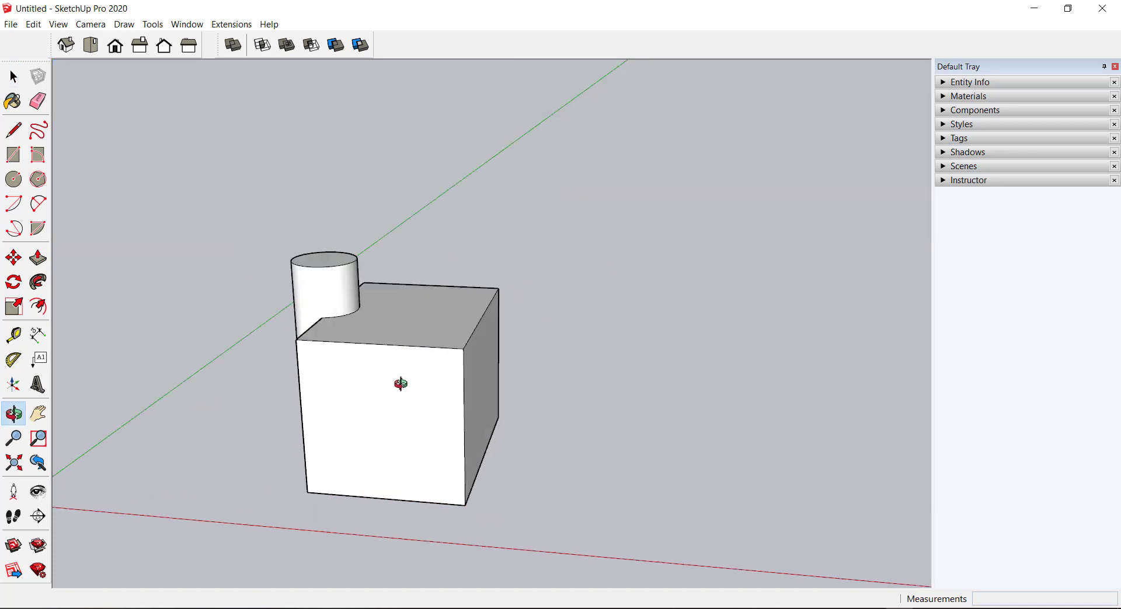
left_click(13, 257)
left_click(318, 300)
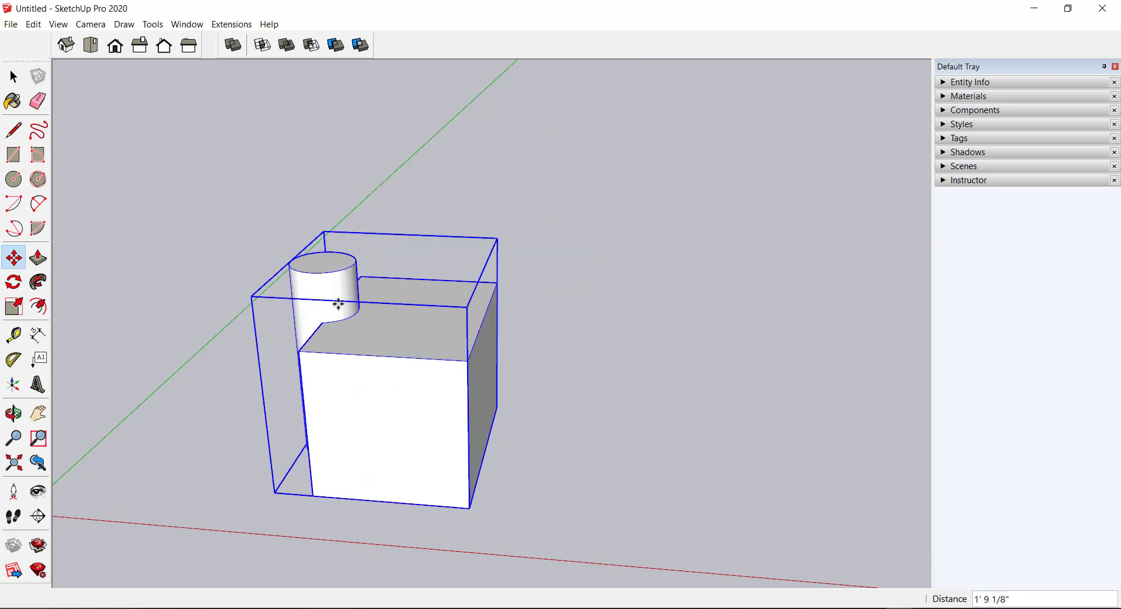
left_click(339, 305)
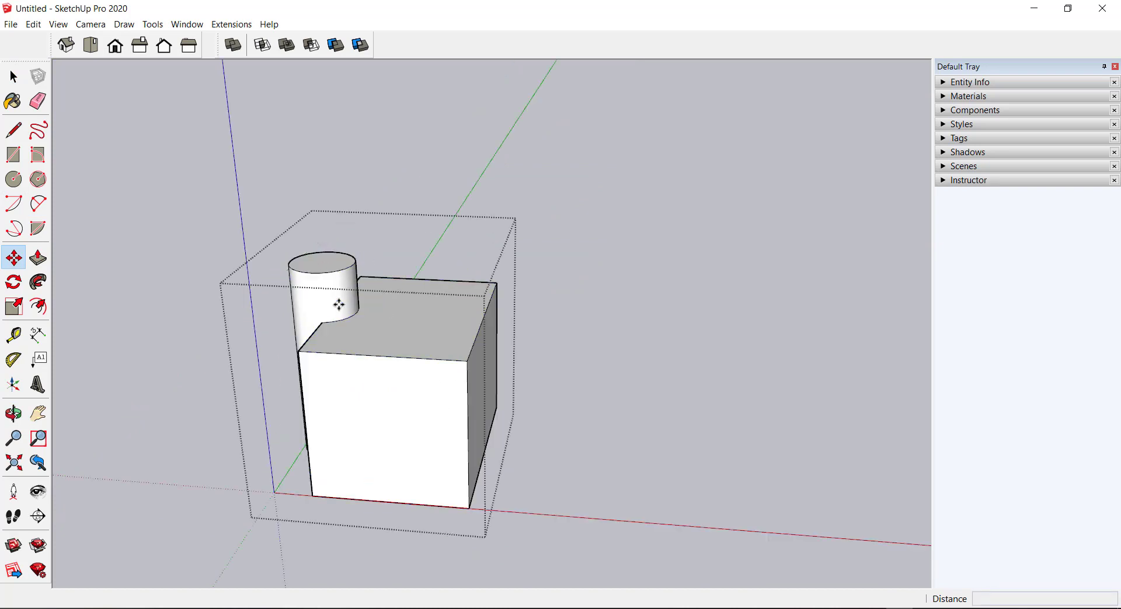
key("Escape")
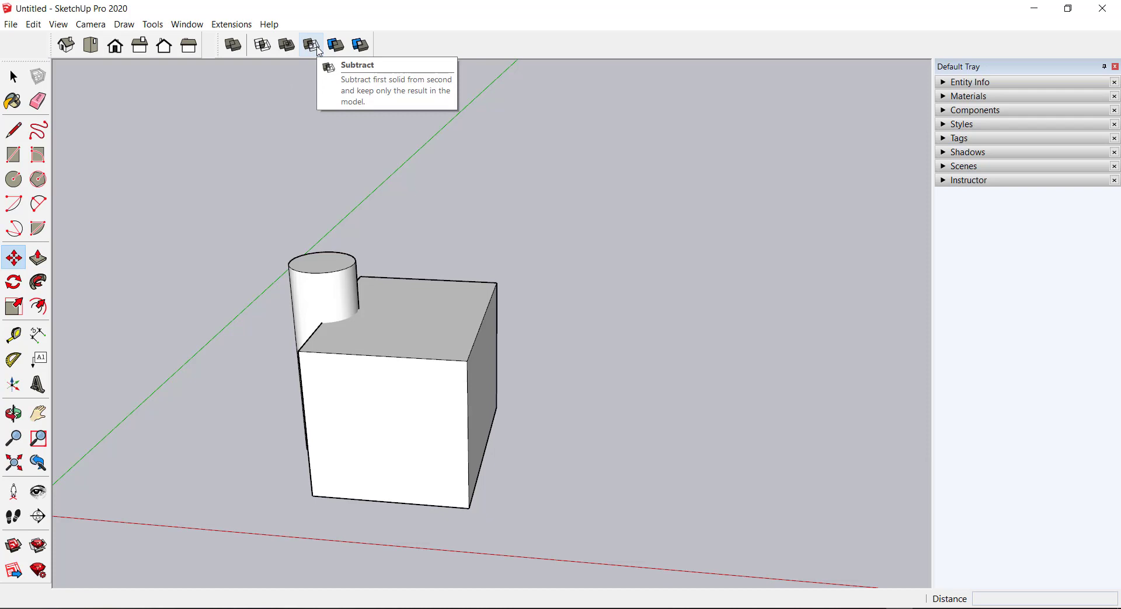
Undo the cylinder's move into the box so both stand apart again
key("space")
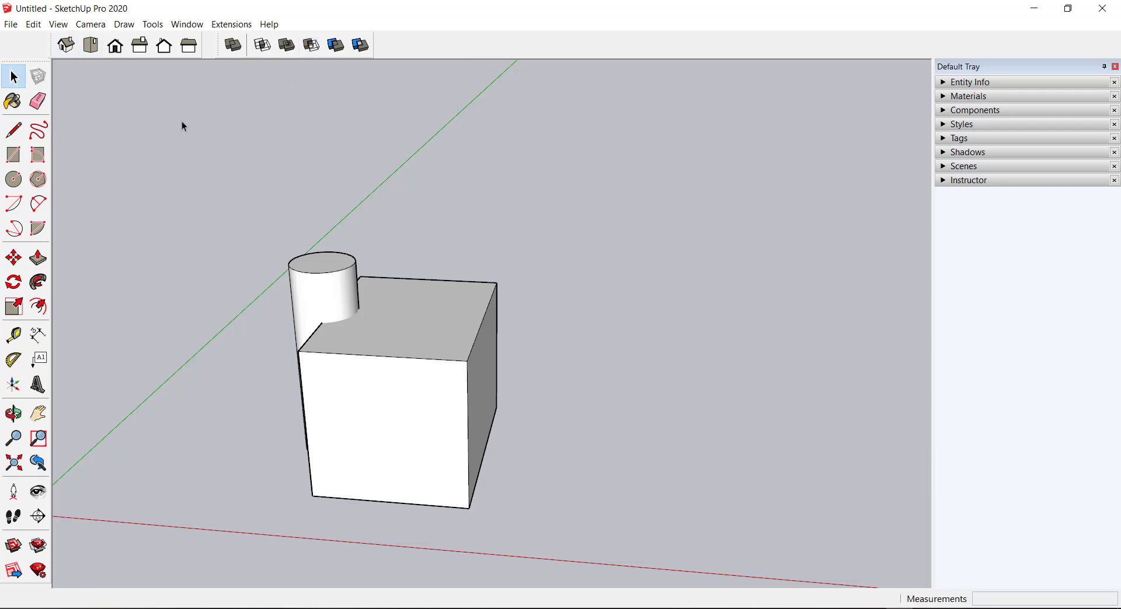
scroll(282, 211, "up", 3)
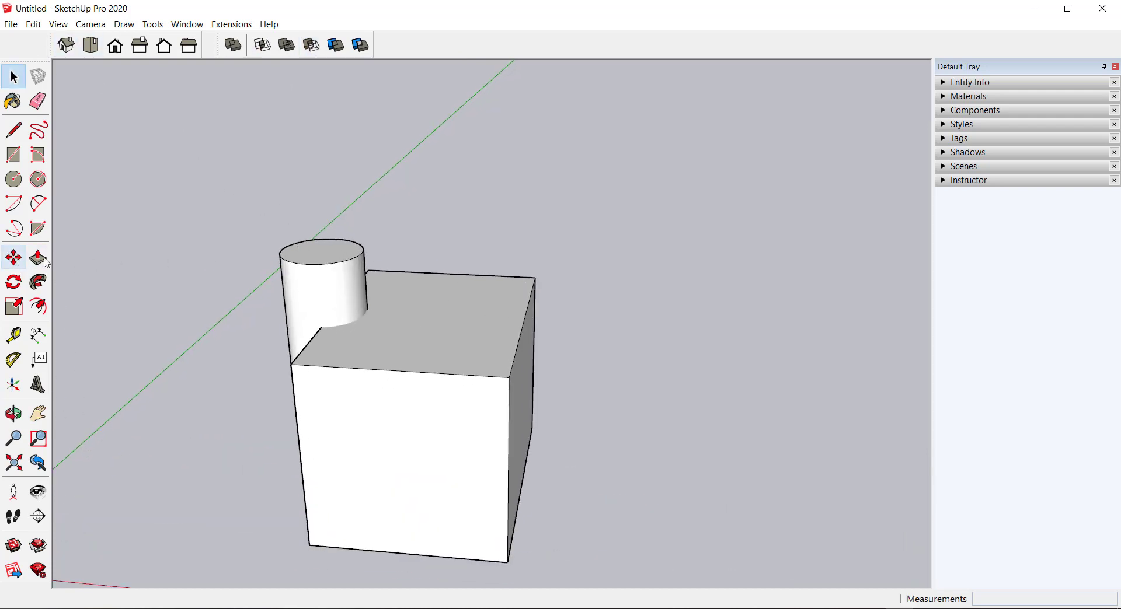
key("ctrl+z")
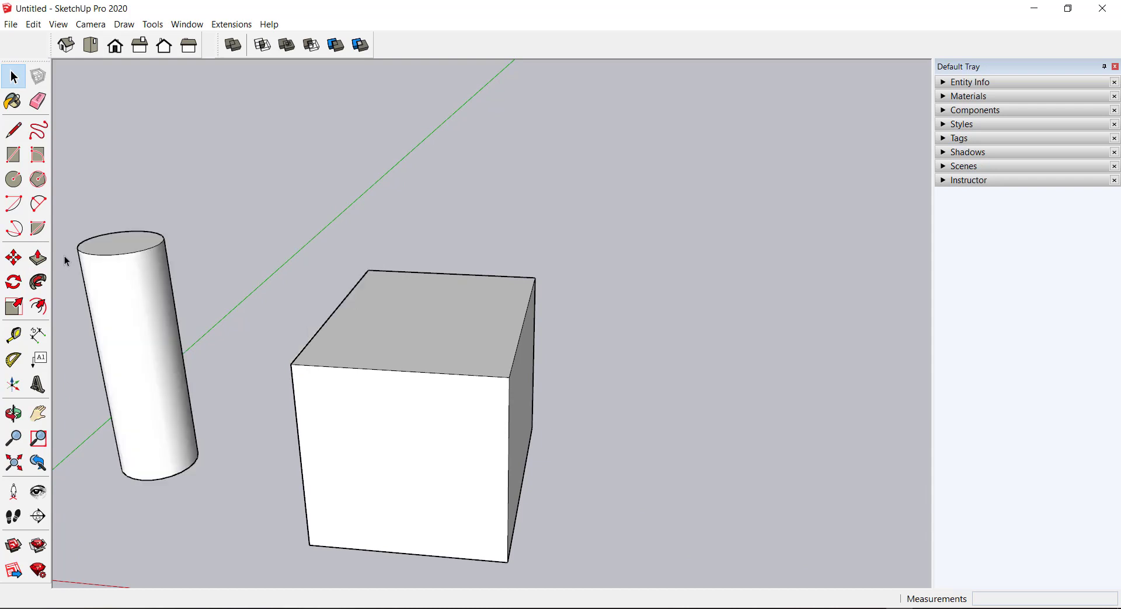
Move the cylinder into the box's back-left corner and start Solid Tools Subtract
scroll(144, 255, "down", 3)
scroll(138, 257, "up", 1)
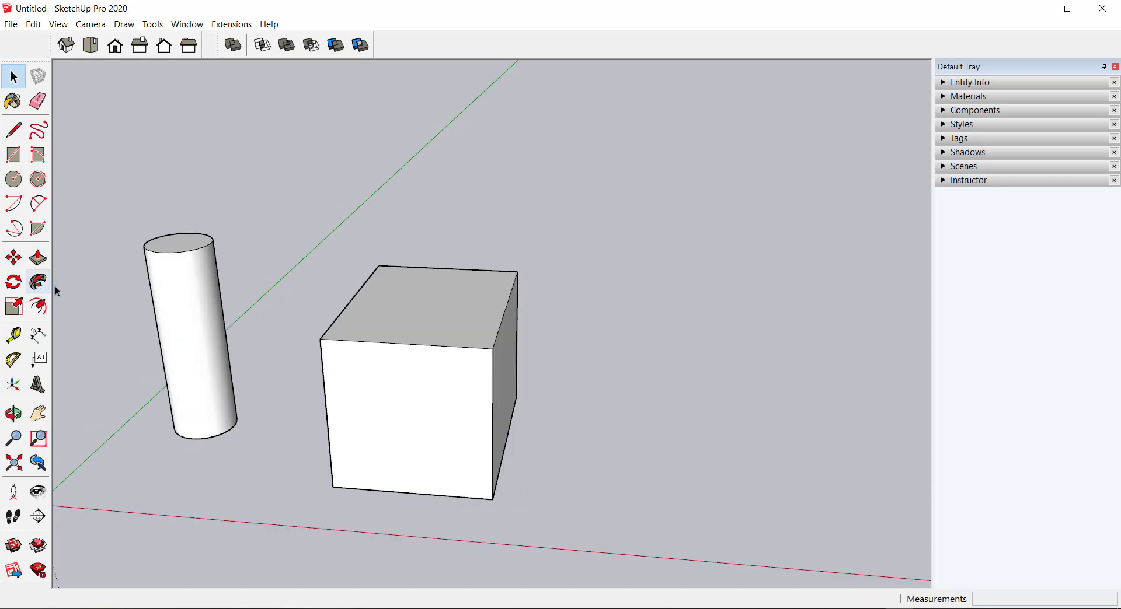
left_click(14, 259)
mouse_move(184, 324)
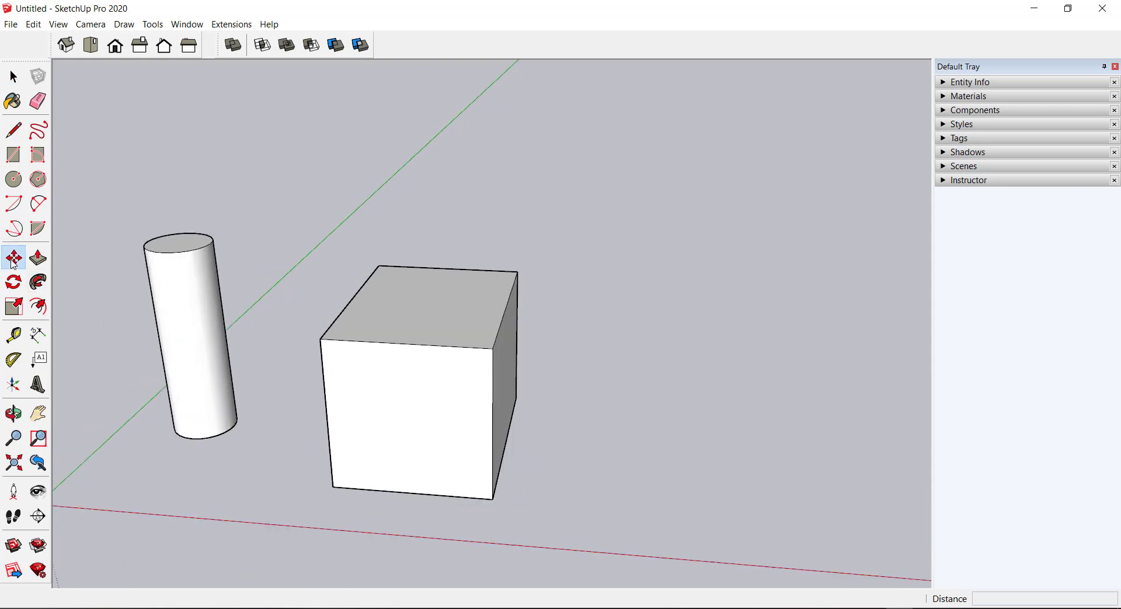
left_click(178, 298)
left_click(343, 305)
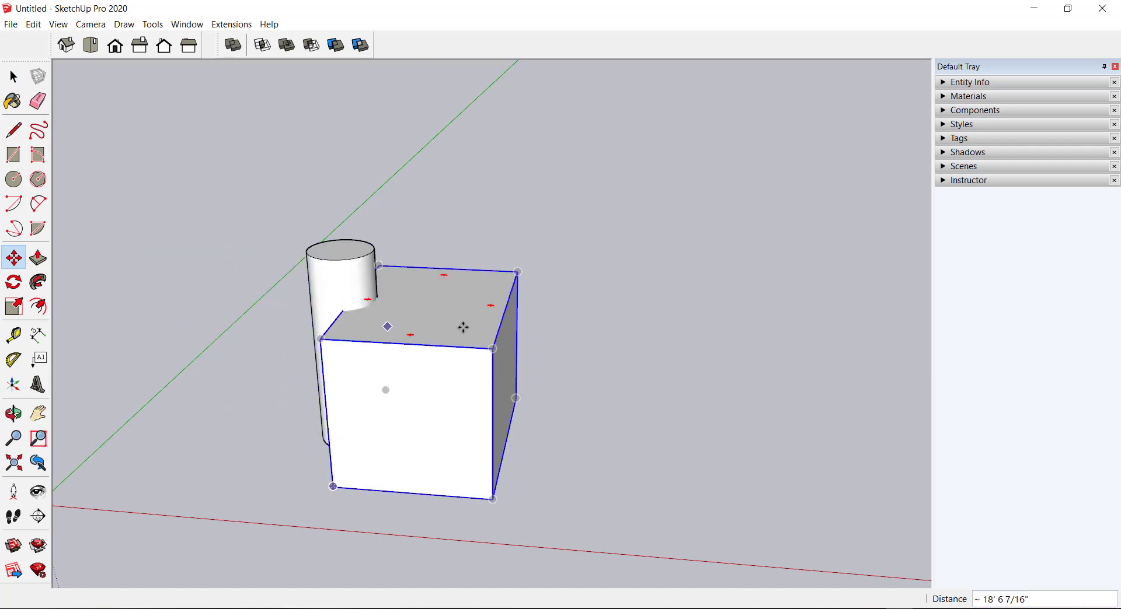
mouse_move(463, 327)
middle_mouse_down()
mouse_move(531, 237)
mouse_move(531, 280)
mouse_move(485, 305)
middle_mouse_up()
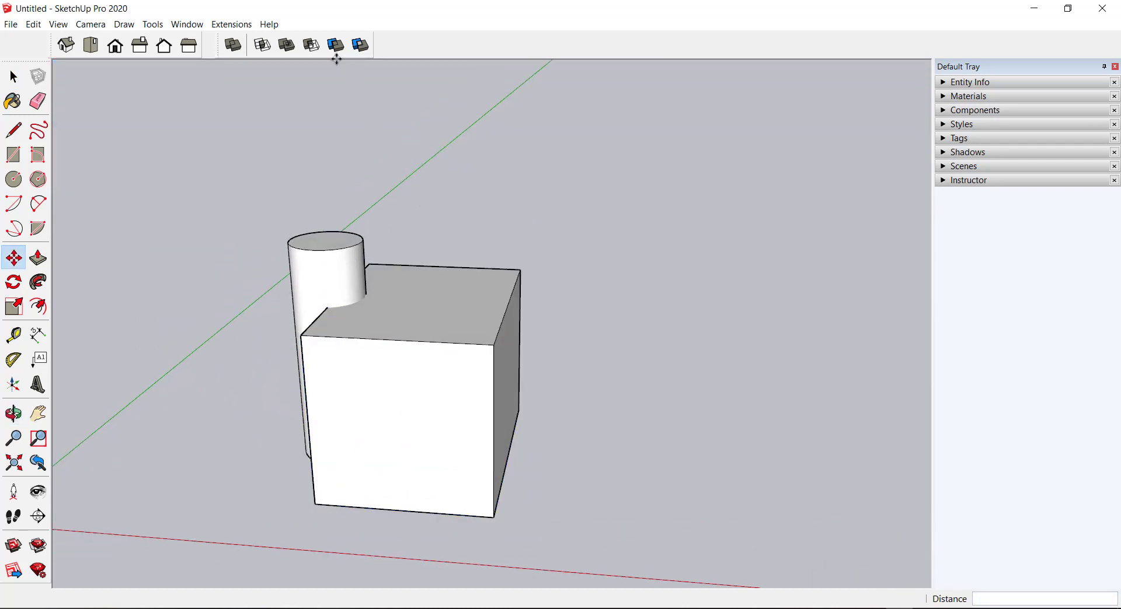
left_click(311, 45)
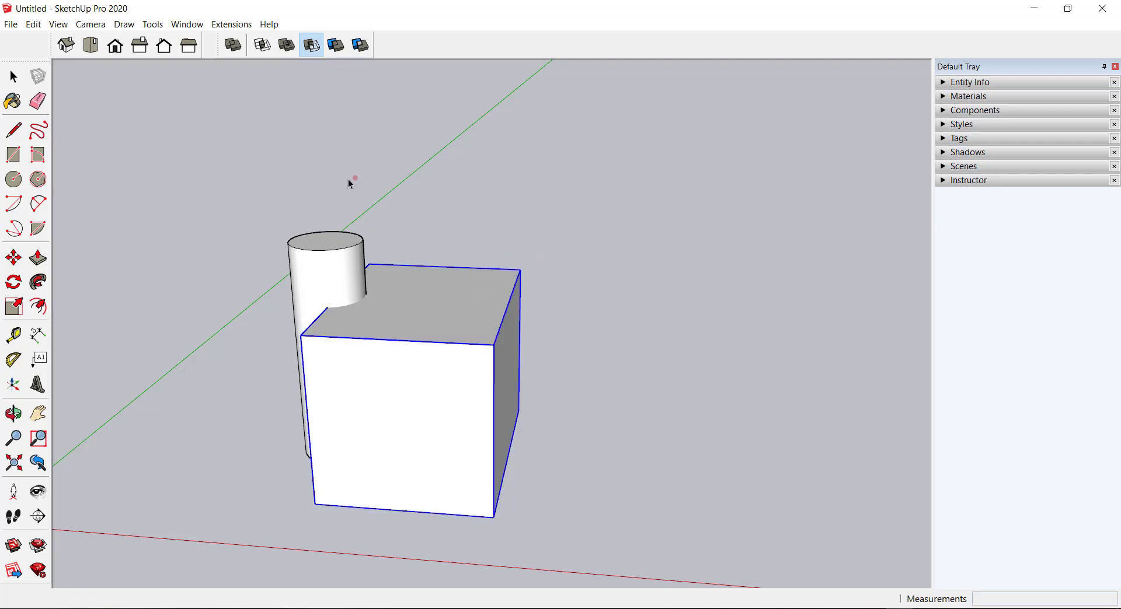
Subtract to get the notched column, inspect it in Iso view, then undo
left_click(335, 255)
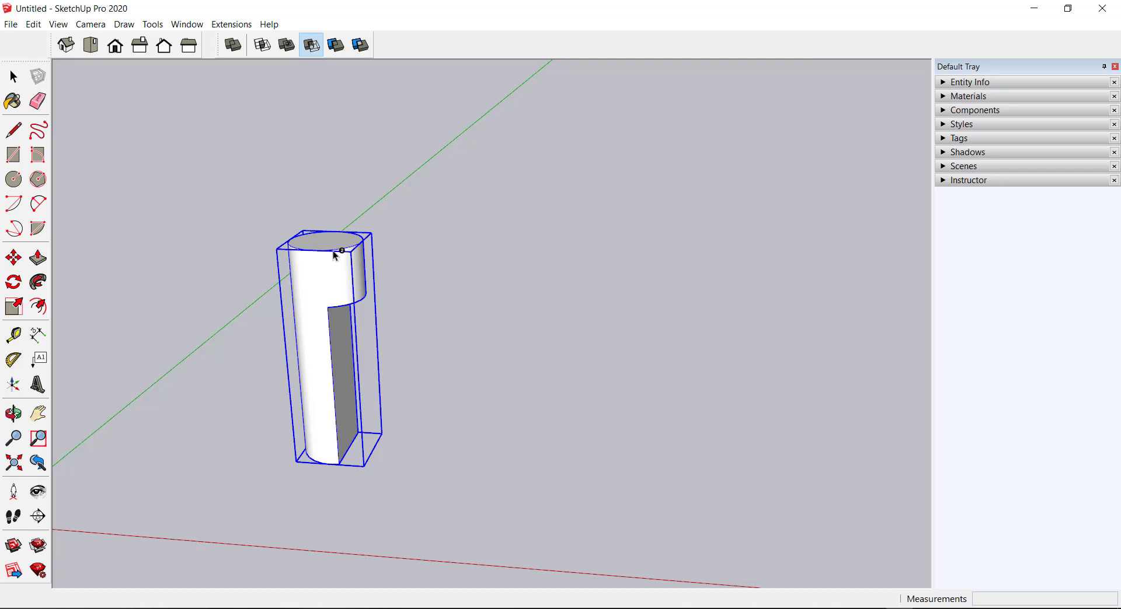
mouse_move(425, 305)
middle_mouse_down()
mouse_move(310, 210)
mouse_move(330, 308)
mouse_move(378, 207)
mouse_move(358, 221)
mouse_move(409, 357)
middle_mouse_up()
scroll(350, 321, "up", 4)
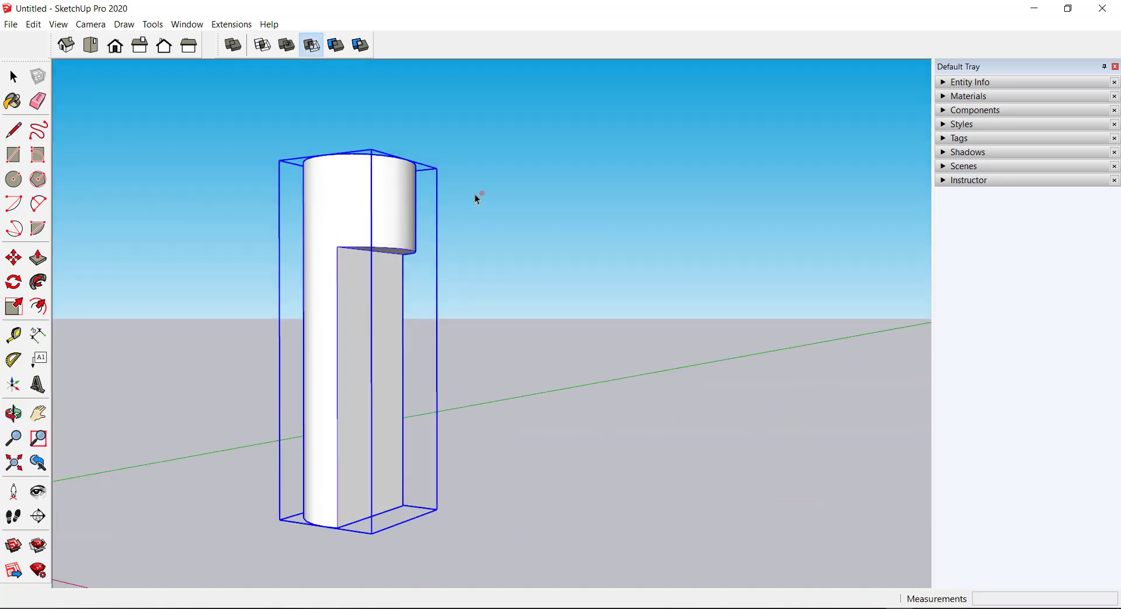
middle_click_drag(475, 197, 465, 253)
key("F8")
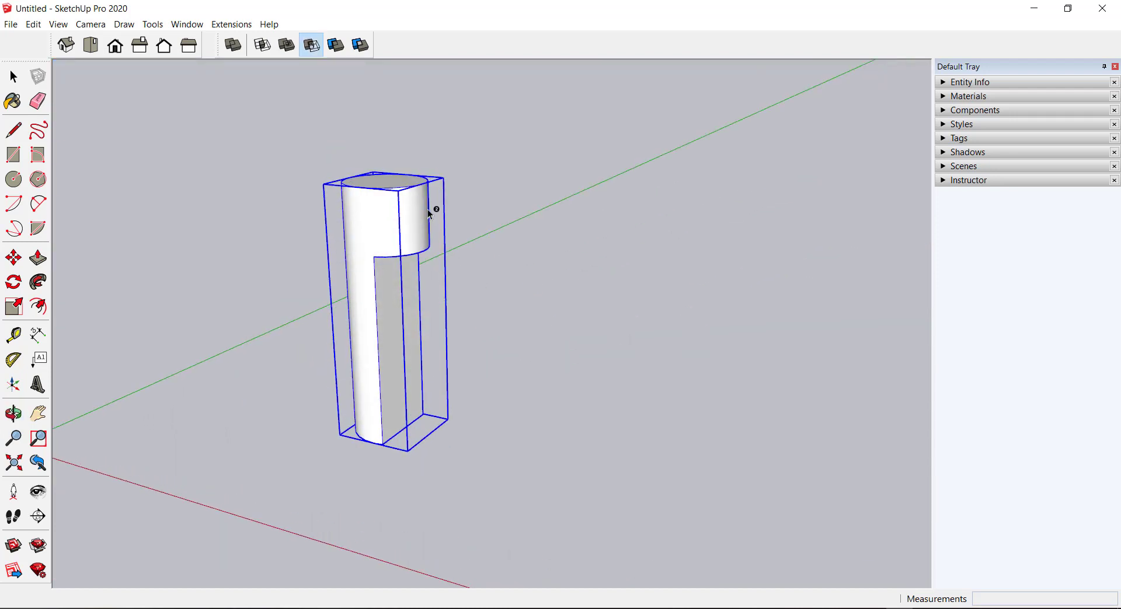
middle_click_drag(427, 209, 510, 248)
middle_click_drag(421, 195, 494, 218)
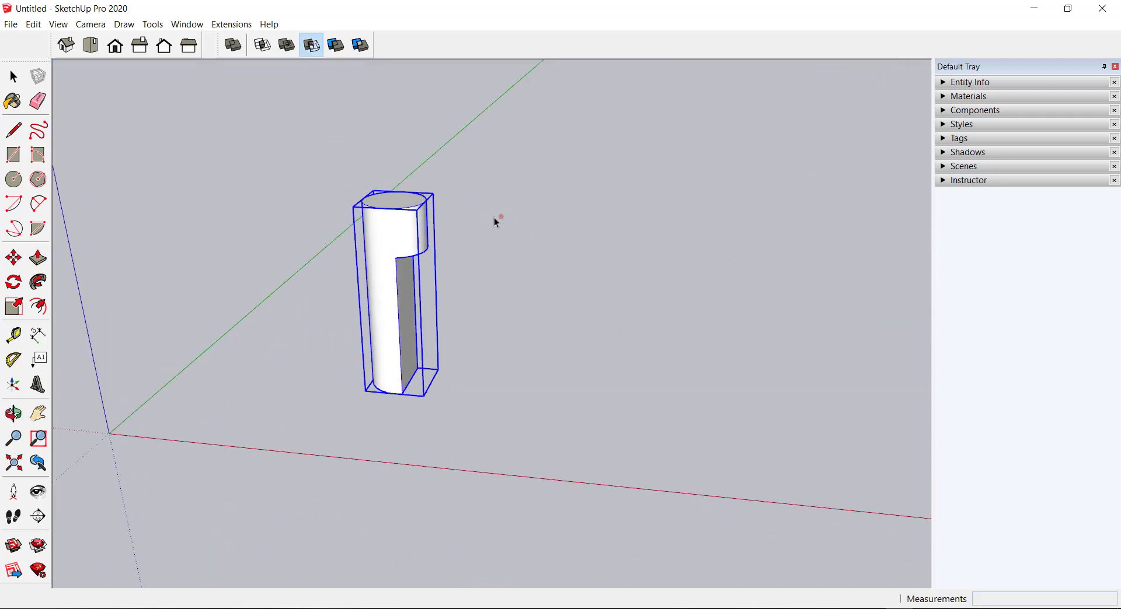
left_click(546, 242)
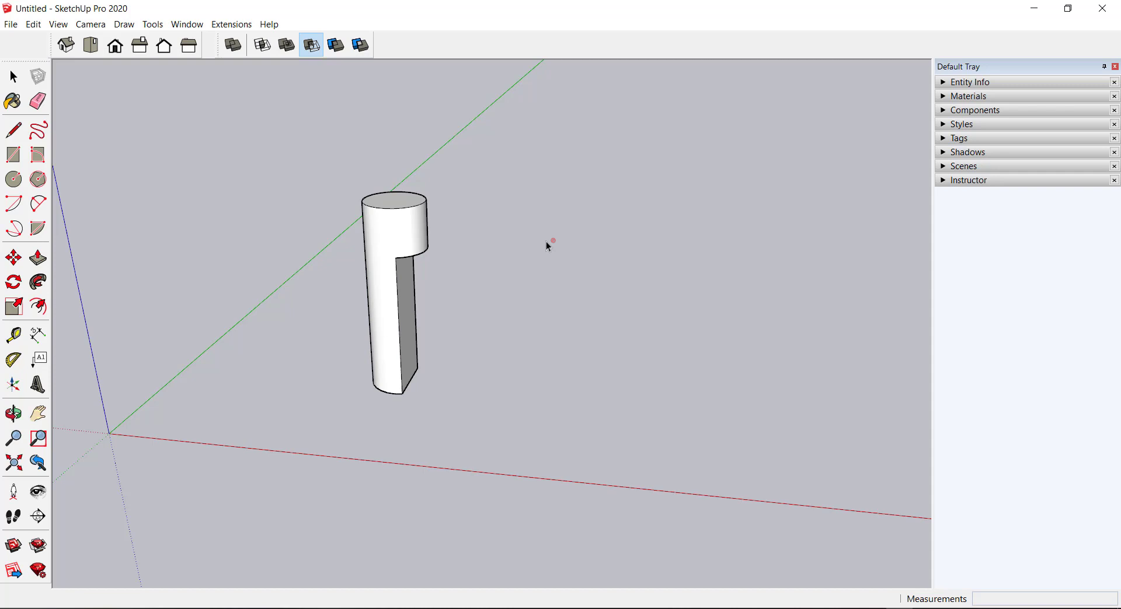
key("ctrl+z")
key("ctrl+z")
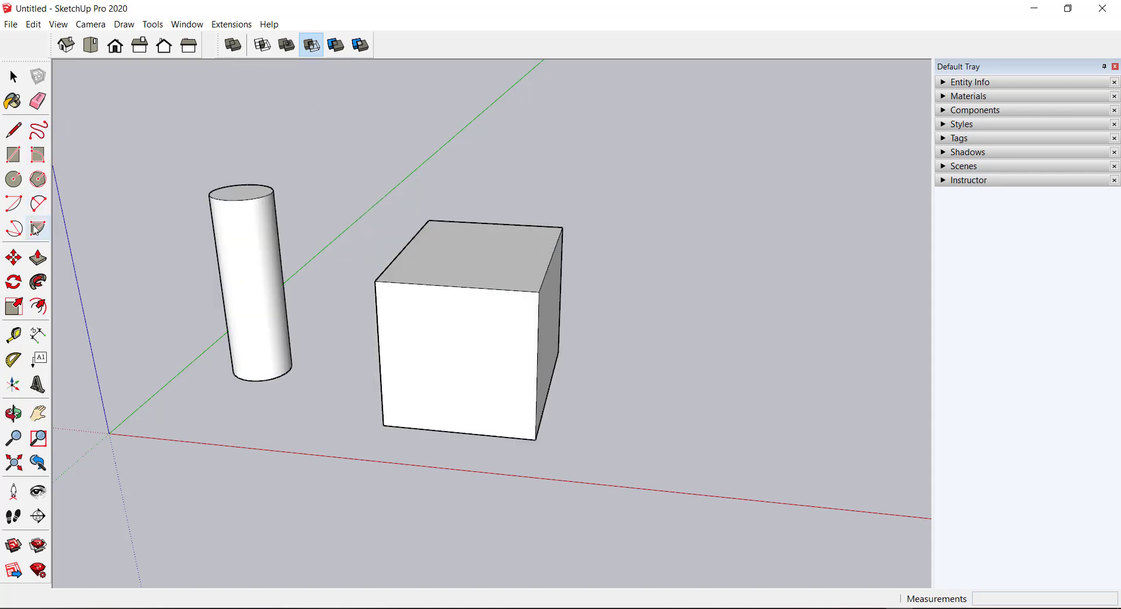
Move the cylinder into the box's back-left corner
left_click(13, 257)
left_click(228, 247)
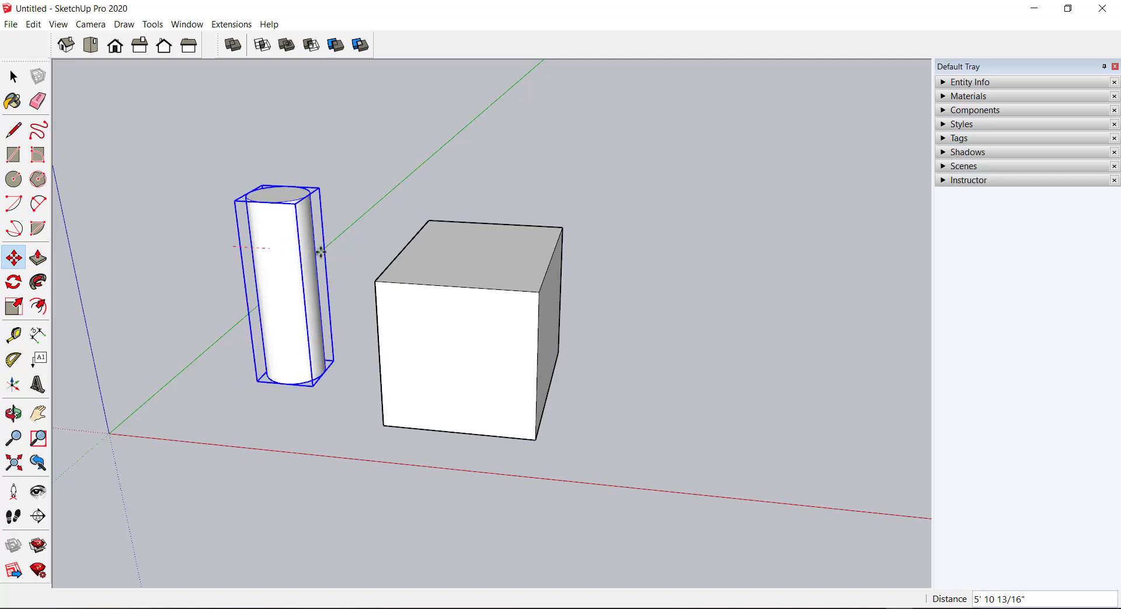
left_click(386, 253)
middle_click_drag(329, 139, 320, 189)
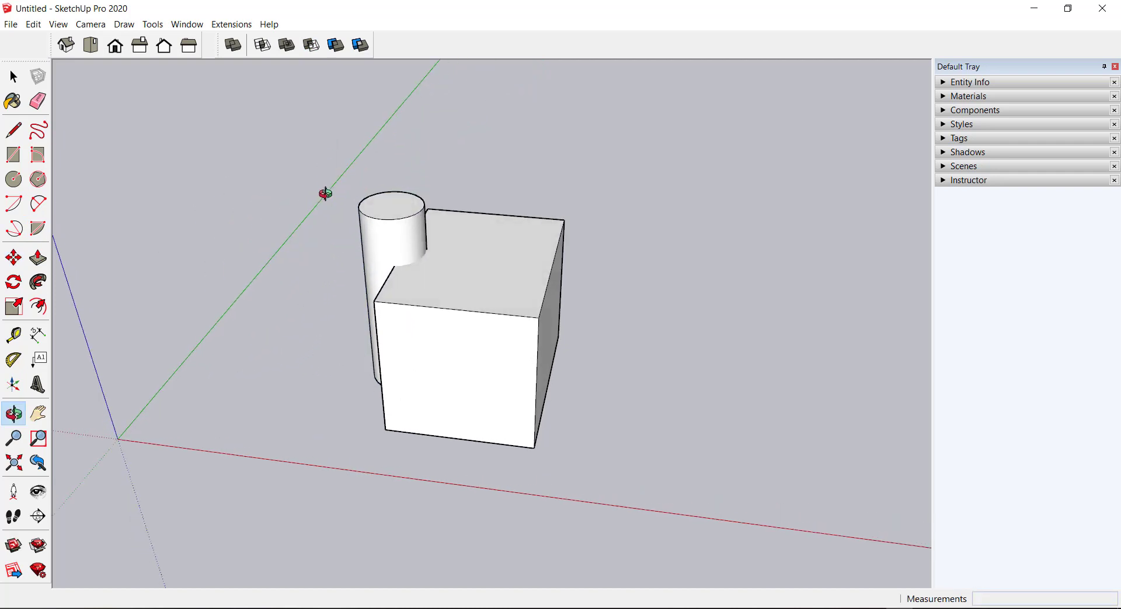
key("space")
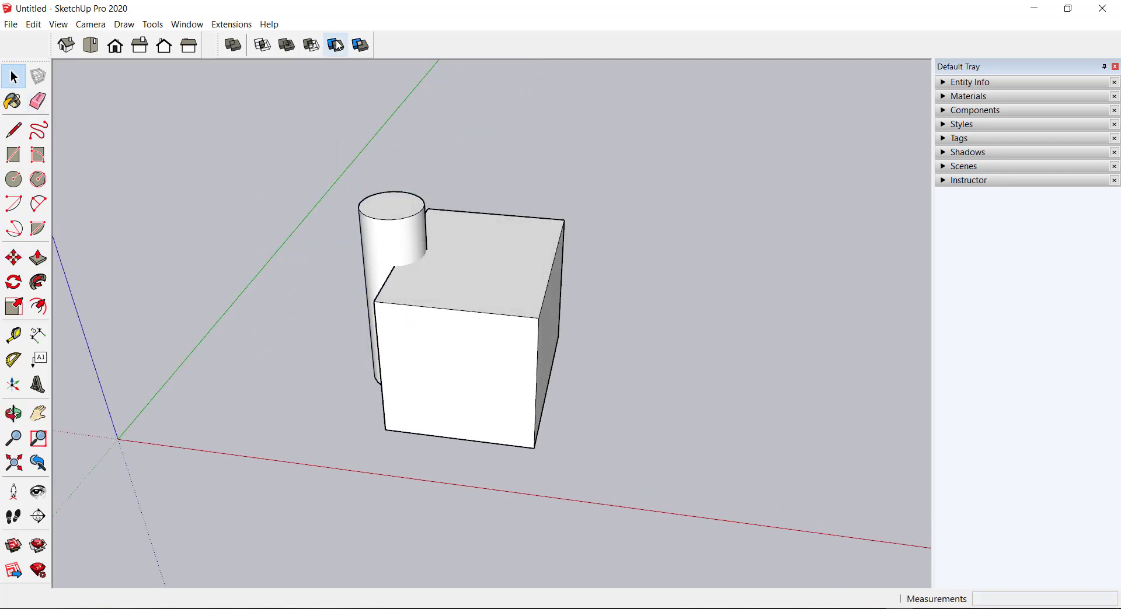
Trim the cylinder against the box with Solid Tools Trim, leaving the box selected
left_click(336, 44)
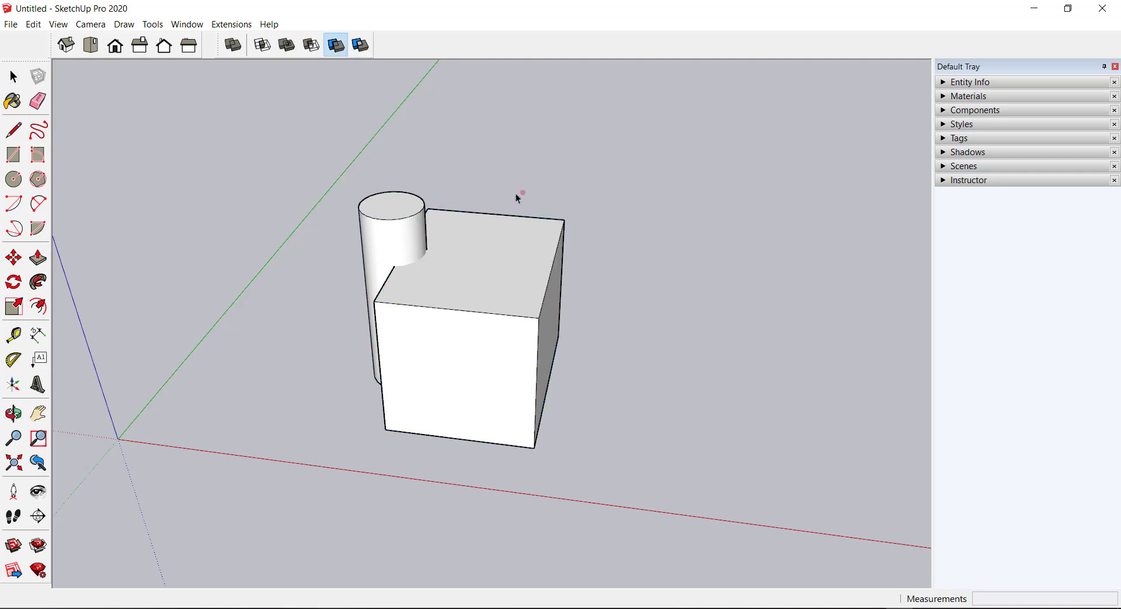
middle_click_drag(423, 171, 450, 286)
scroll(455, 289, "up", 3)
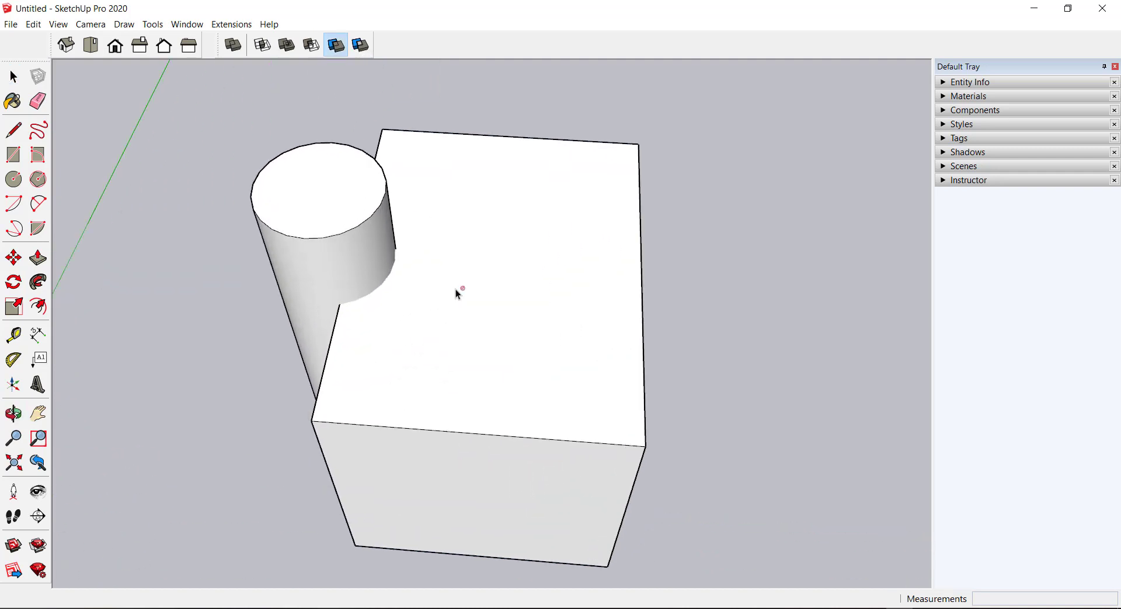
left_click(375, 188)
middle_click_drag(376, 188, 425, 238)
left_click(424, 238)
mouse_move(462, 296)
middle_mouse_down()
mouse_move(415, 100)
mouse_move(412, 171)
middle_mouse_up()
left_click(410, 170)
left_click(483, 236)
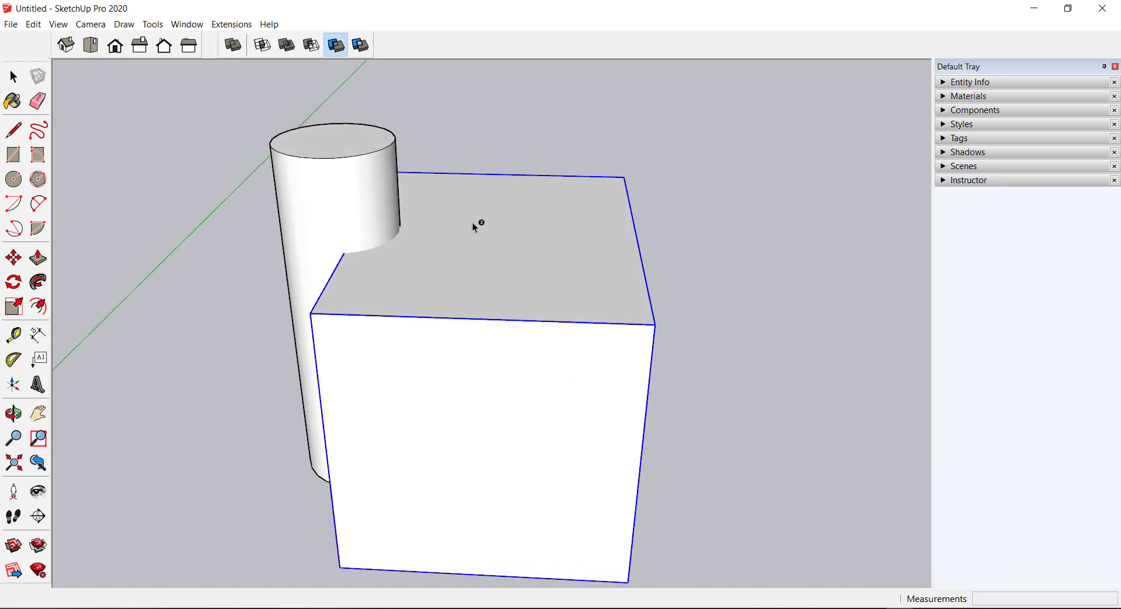
left_click(365, 183, "shift")
left_click(363, 178)
Move the box along the red axis away from the cylinder
left_click(12, 257)
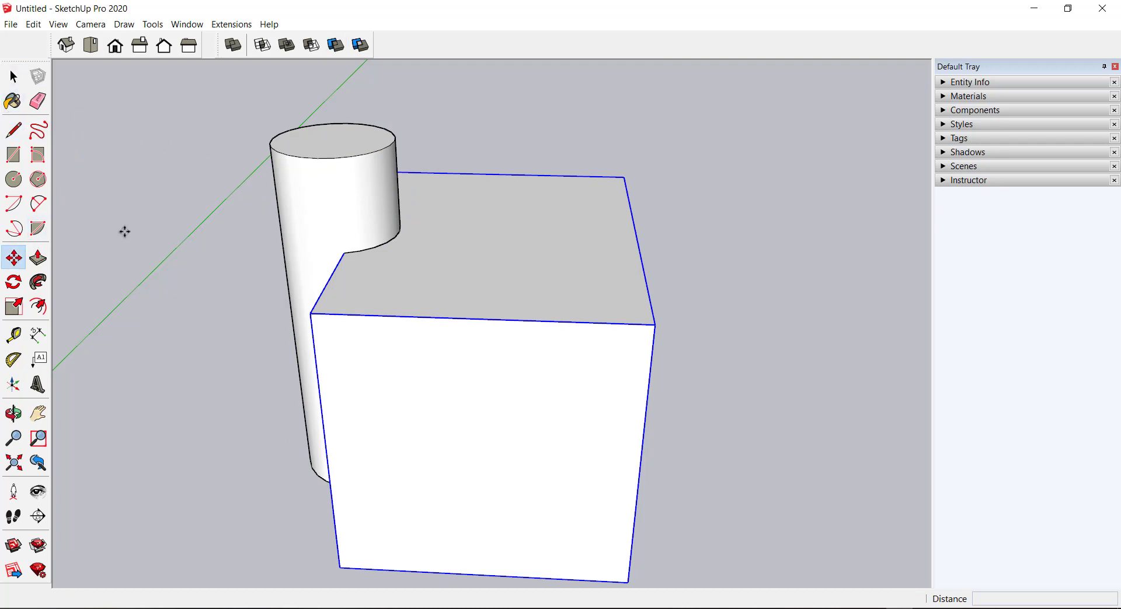
left_click(325, 205)
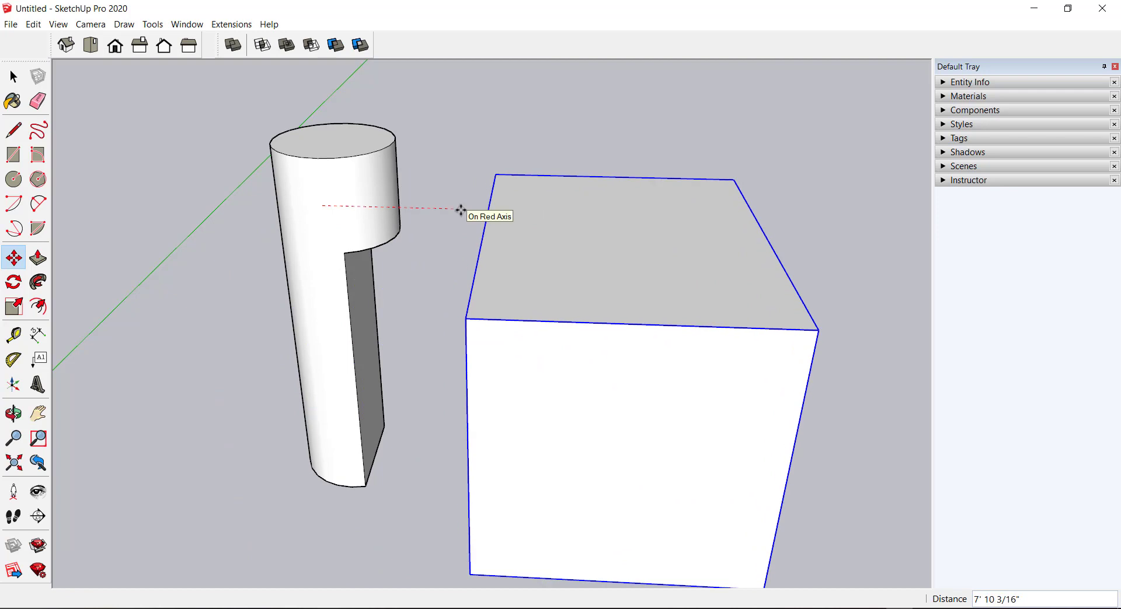
key("Escape")
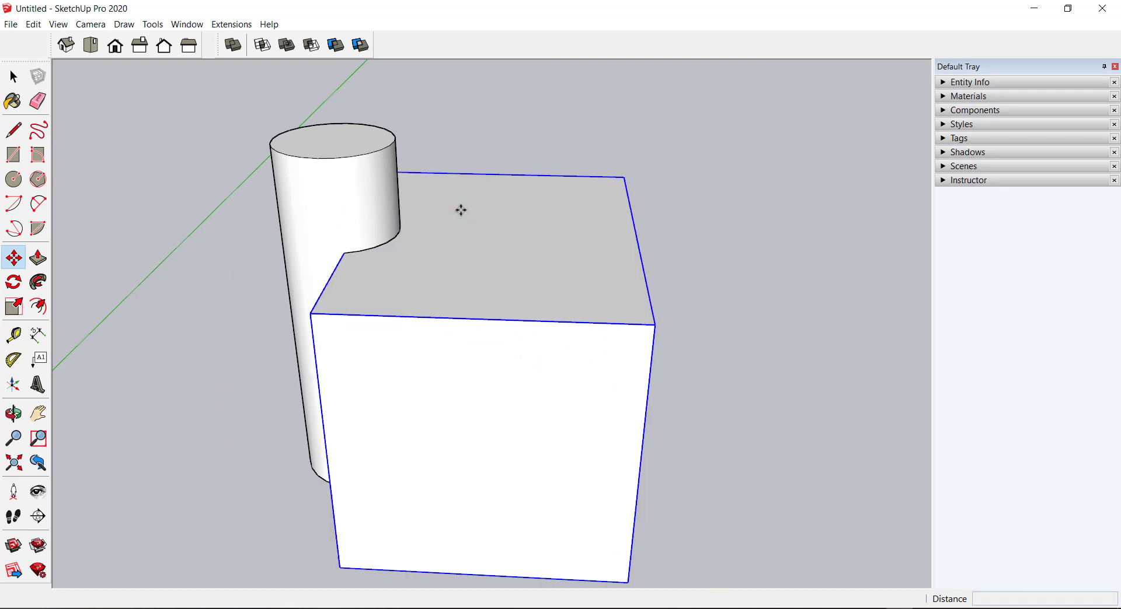
left_click(460, 210)
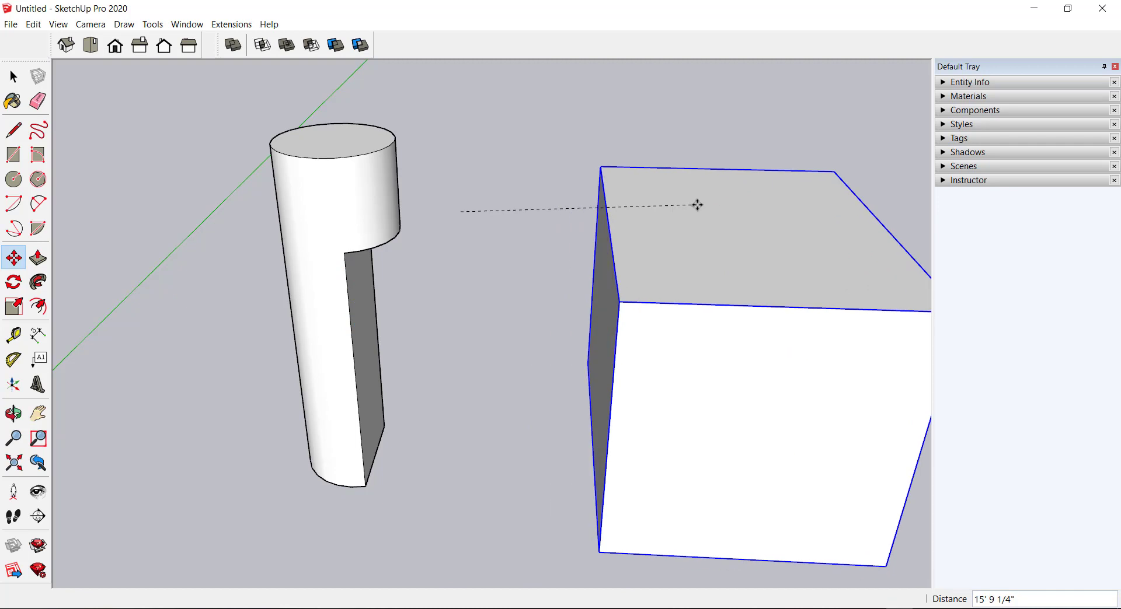
left_click(681, 221)
Inspect the notched cylinder and intact box from low and high angles, then deselect
middle_click_drag(453, 310, 454, 156)
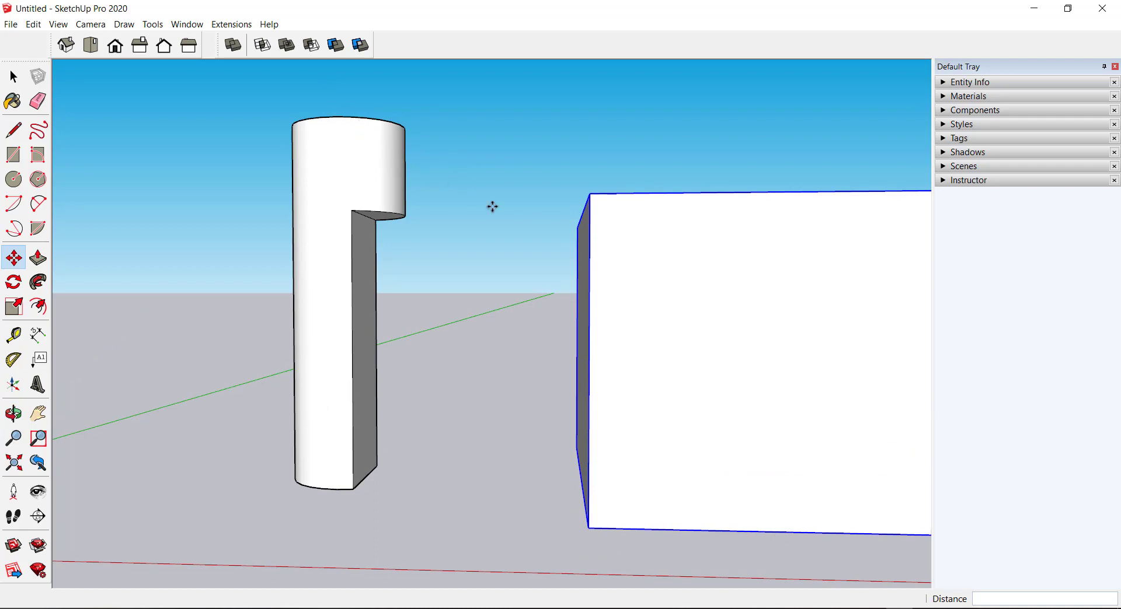
mouse_move(509, 219)
middle_mouse_down()
mouse_move(287, 252)
mouse_move(412, 230)
mouse_move(407, 266)
mouse_move(425, 158)
mouse_move(429, 218)
middle_mouse_up()
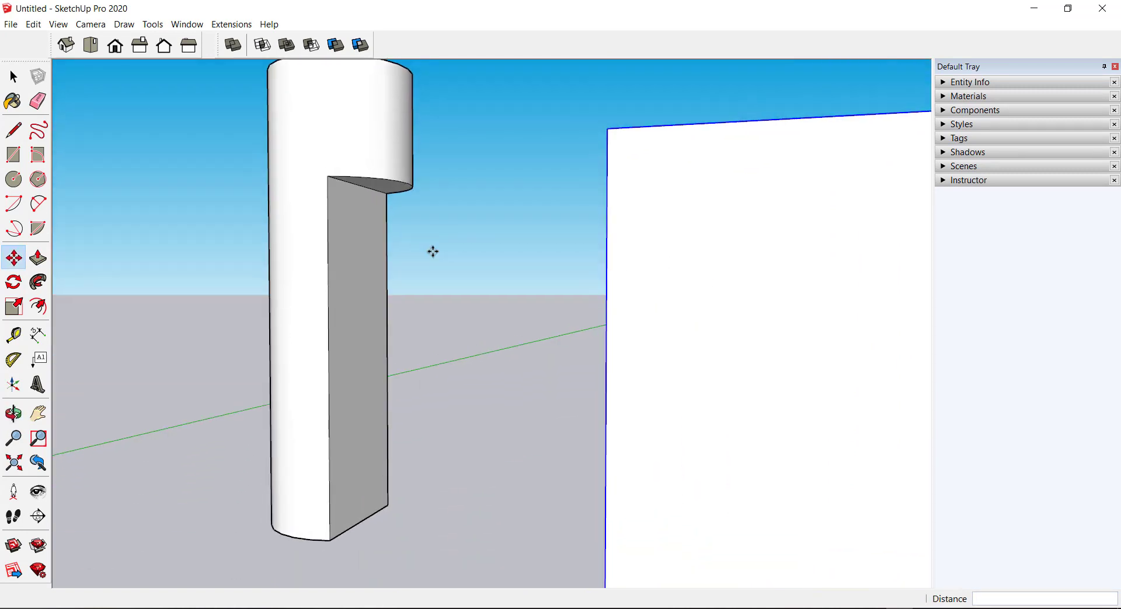
scroll(527, 210, "down", 5)
mouse_move(528, 210)
middle_mouse_down()
mouse_move(558, 278)
mouse_move(575, 197)
middle_mouse_up()
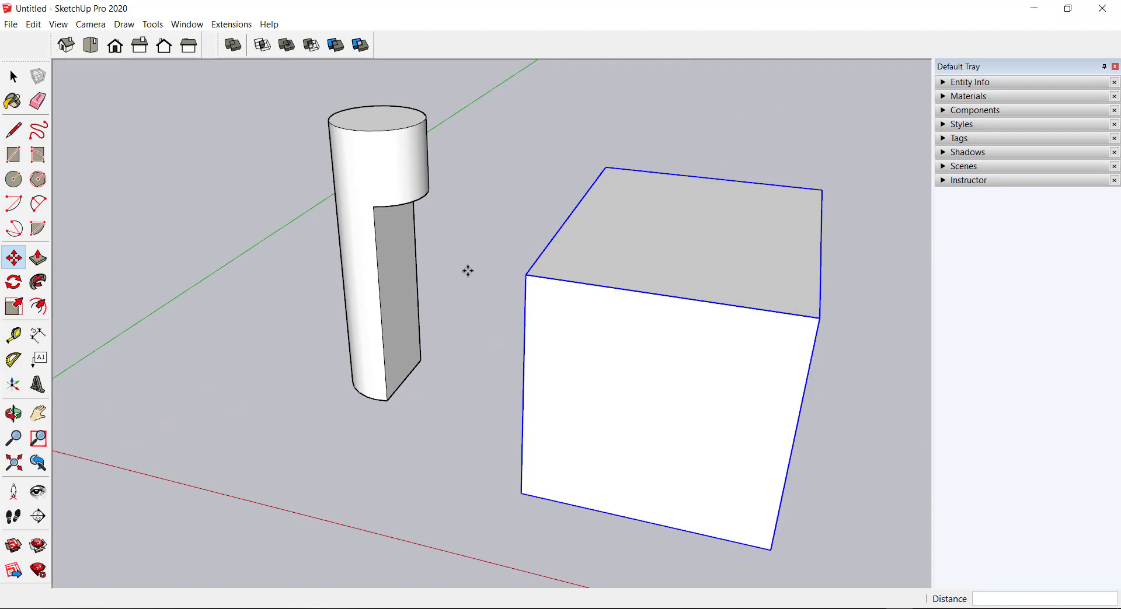
mouse_move(467, 270)
middle_mouse_down()
mouse_move(548, 112)
mouse_move(495, 70)
mouse_move(496, 142)
middle_mouse_up()
key("ctrl+t")
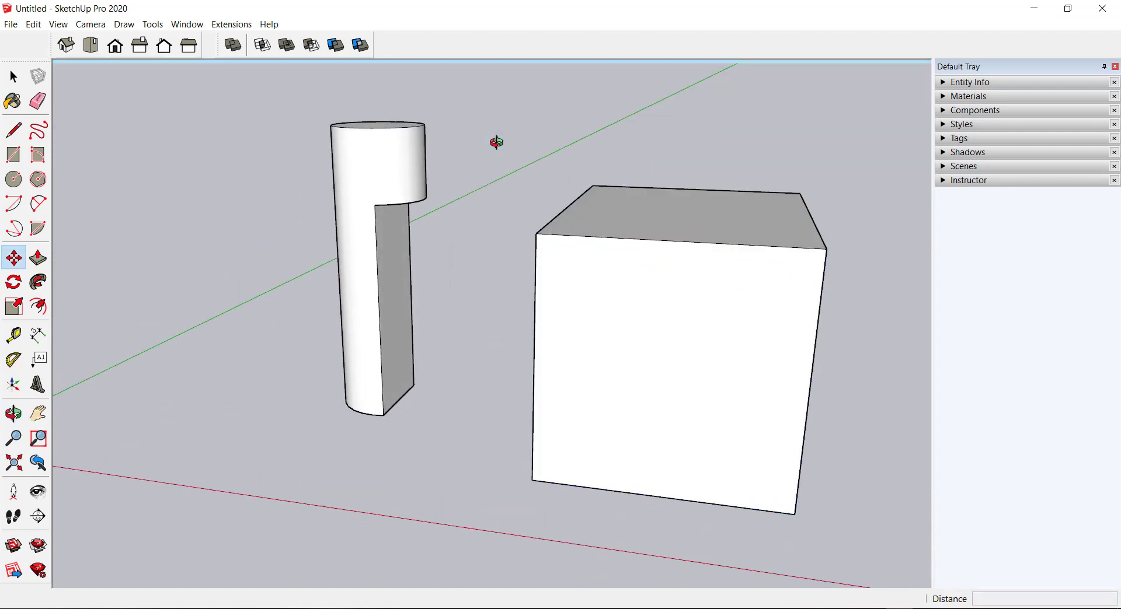
Undo the box's move and trim the box with the cylinder
key("ctrl+z")
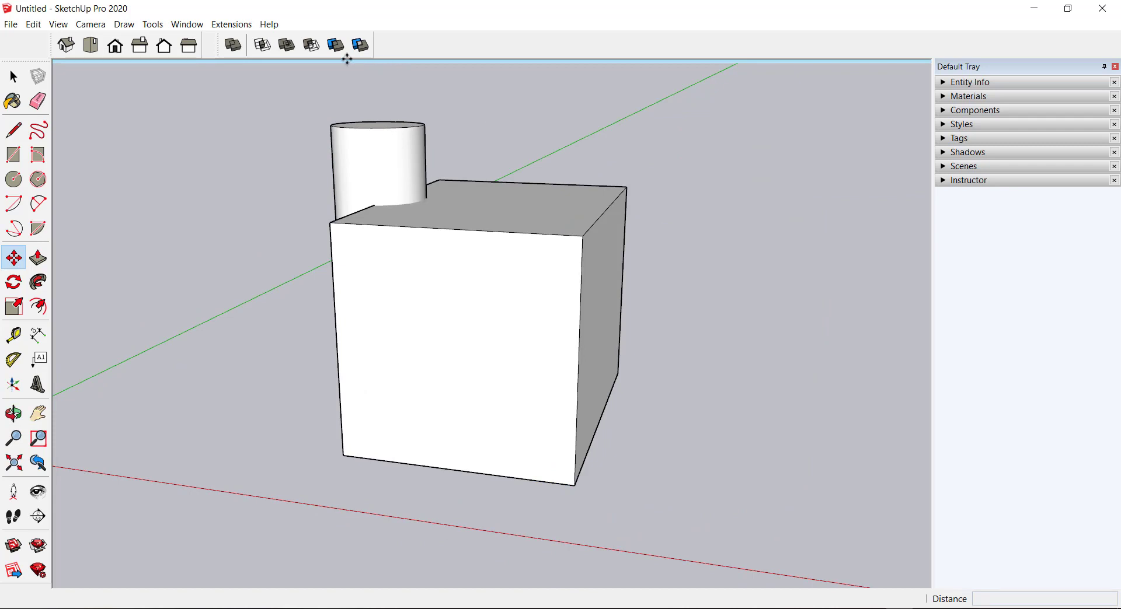
middle_click_drag(360, 103, 383, 240)
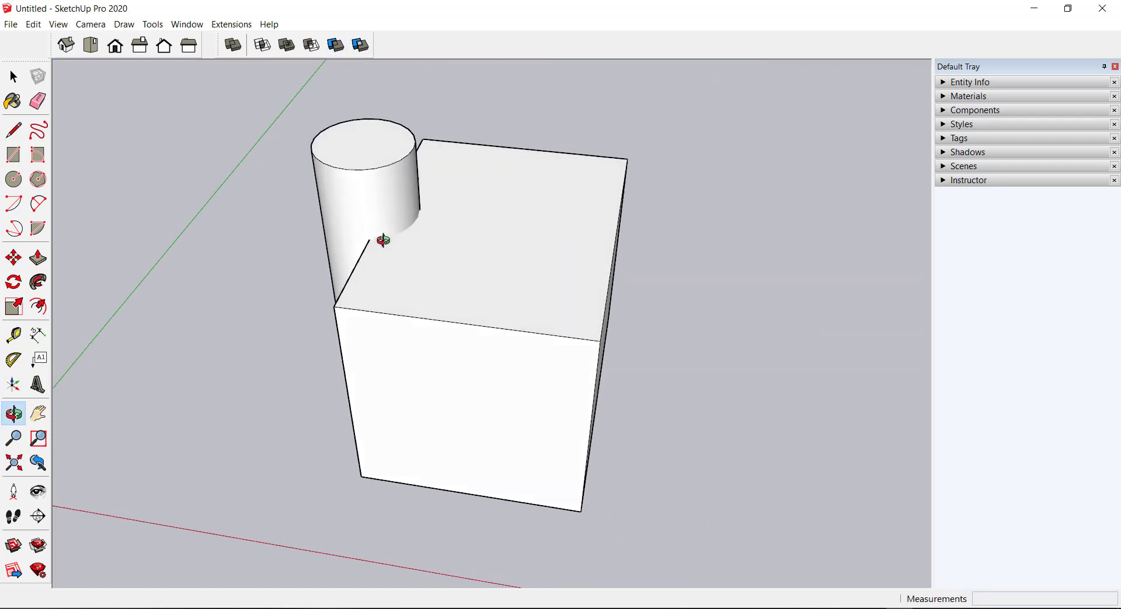
left_click(372, 187)
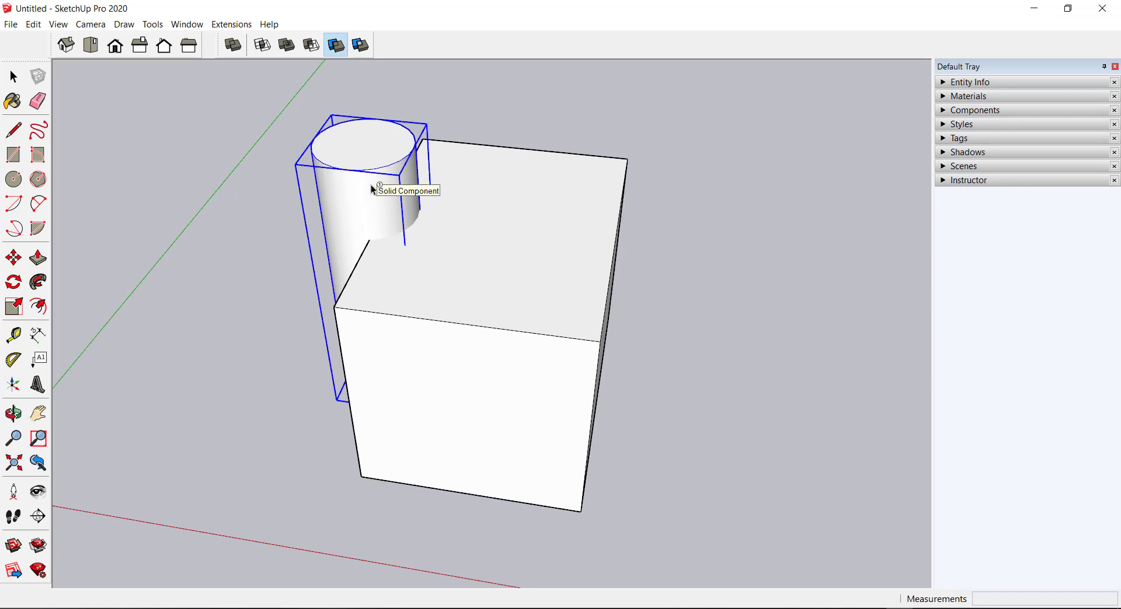
left_click(371, 186)
left_click(491, 237)
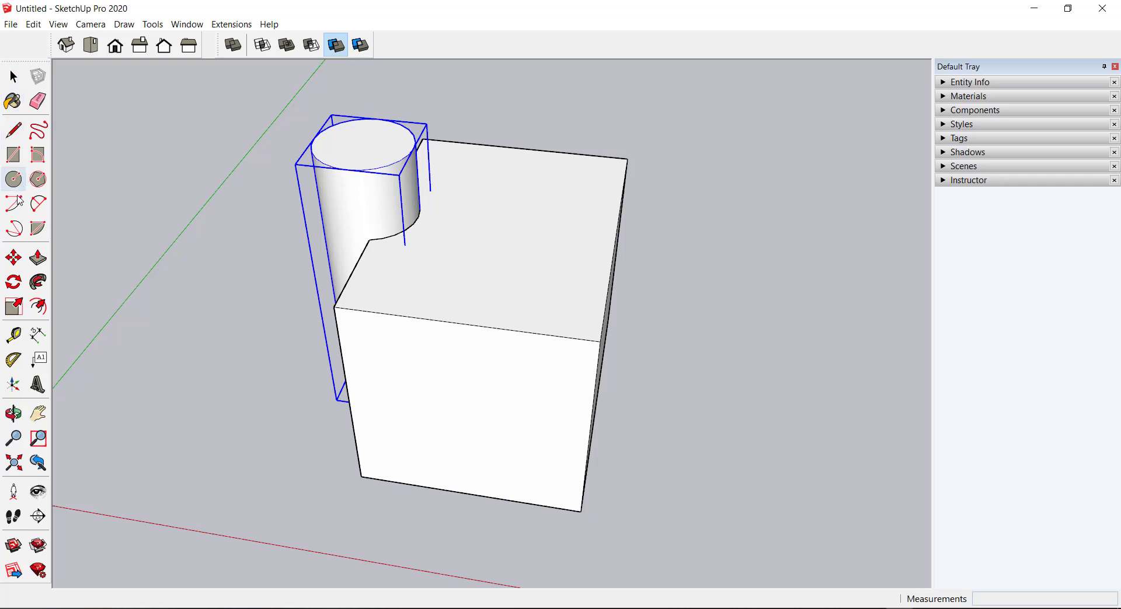
Move the cylinder left of the box and inspect the box's curved notch
left_click(13, 257)
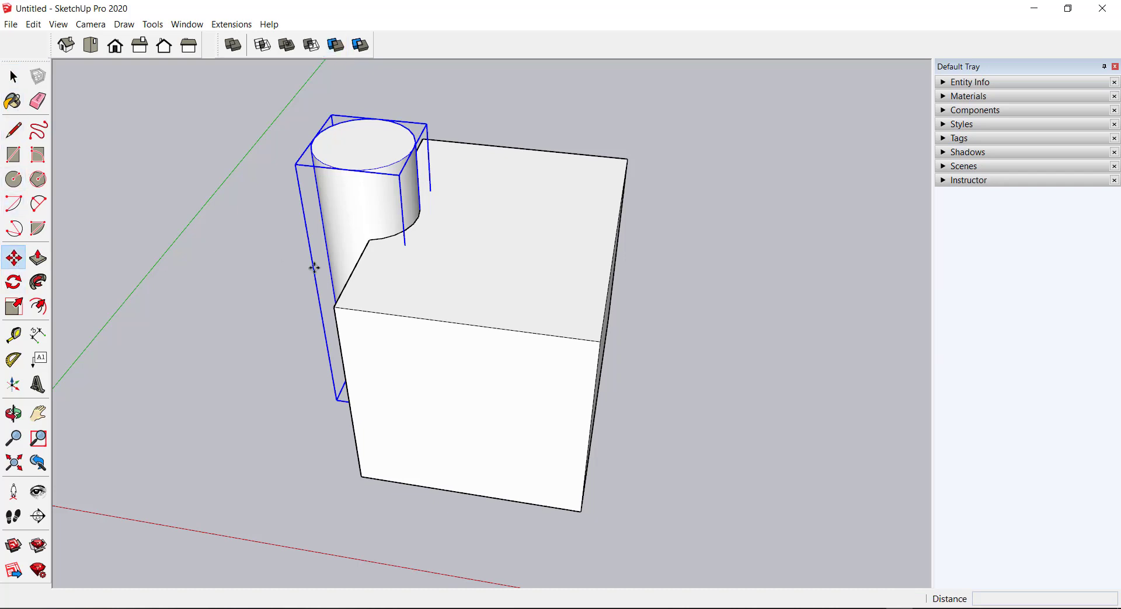
left_click(477, 258)
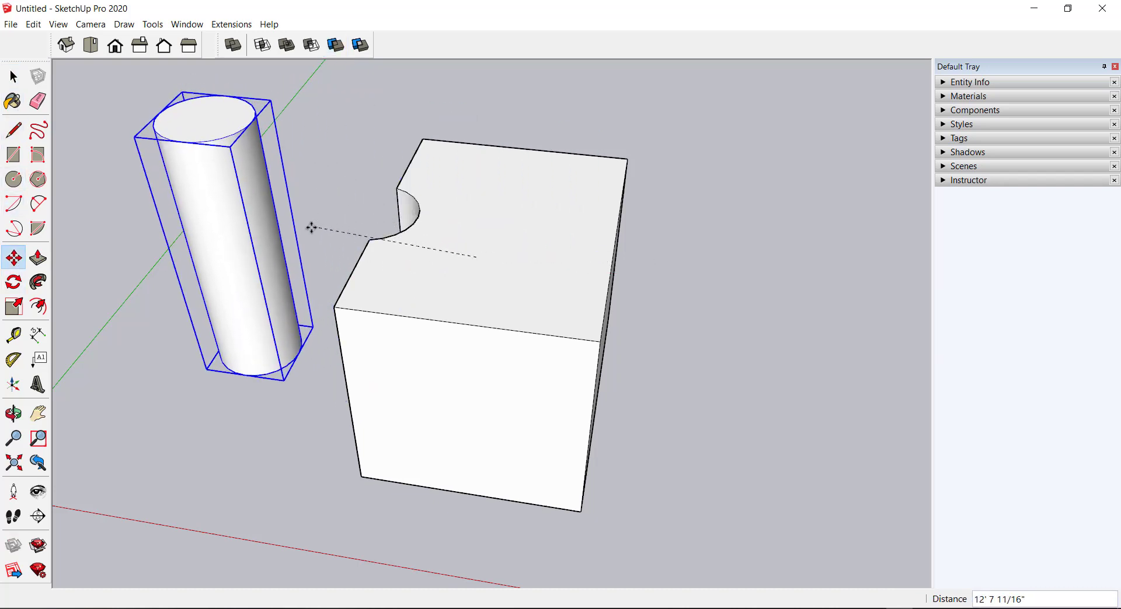
left_click(271, 237)
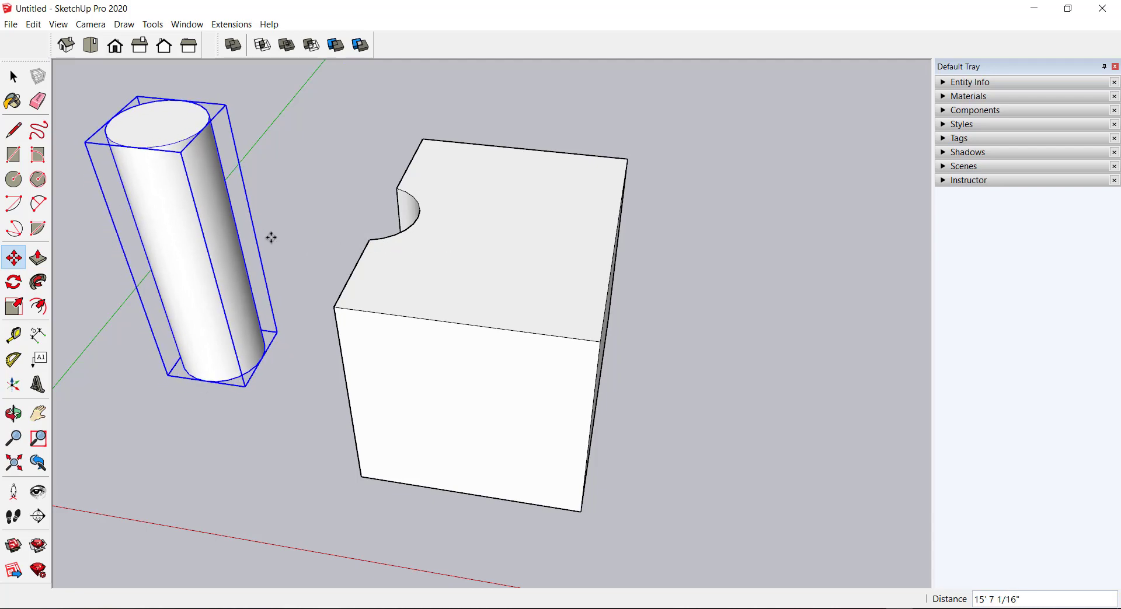
mouse_move(271, 237)
middle_mouse_down()
mouse_move(367, 245)
mouse_move(750, 167)
mouse_move(657, 214)
middle_mouse_up()
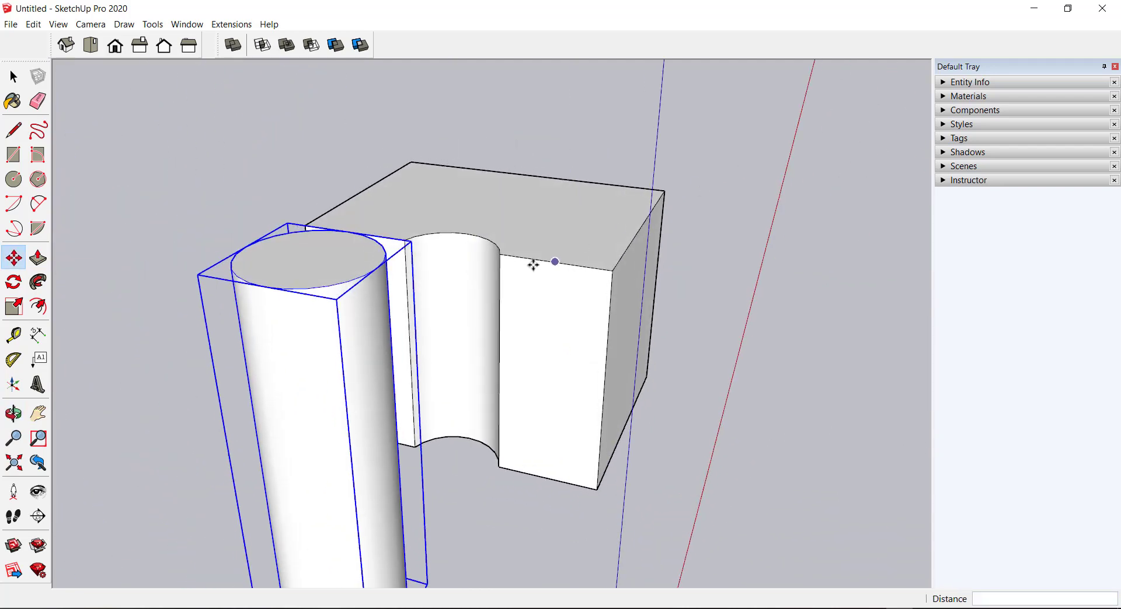
mouse_move(533, 265)
middle_mouse_down()
mouse_move(500, 258)
mouse_move(416, 298)
mouse_move(240, 336)
mouse_move(202, 240)
middle_mouse_up()
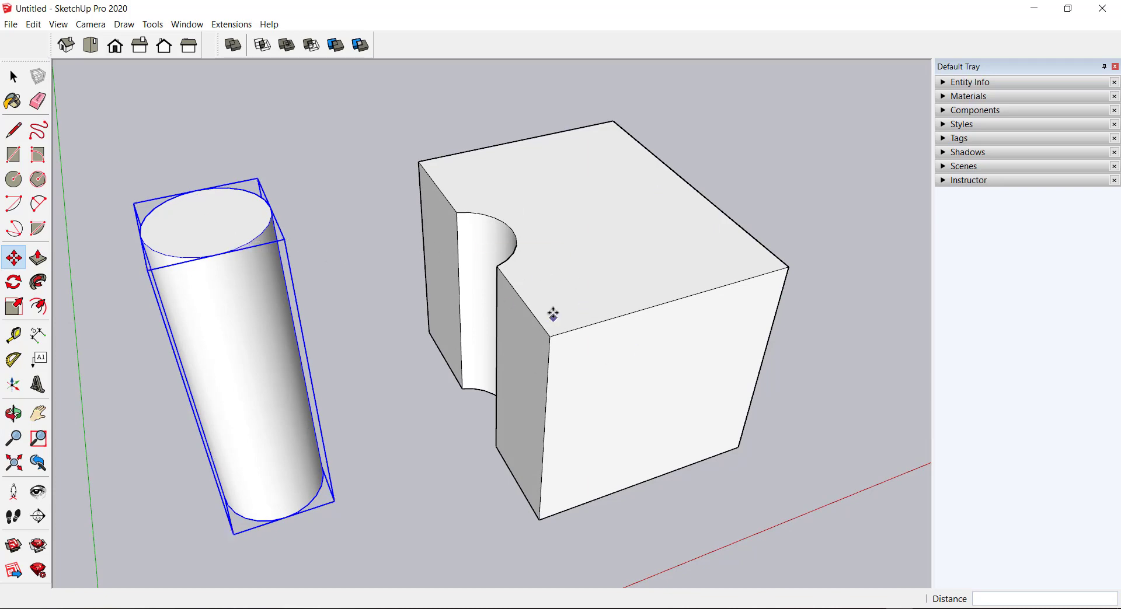
mouse_move(549, 312)
middle_mouse_down()
mouse_move(778, 218)
mouse_move(508, 220)
middle_mouse_up()
scroll(507, 220, "up", 3)
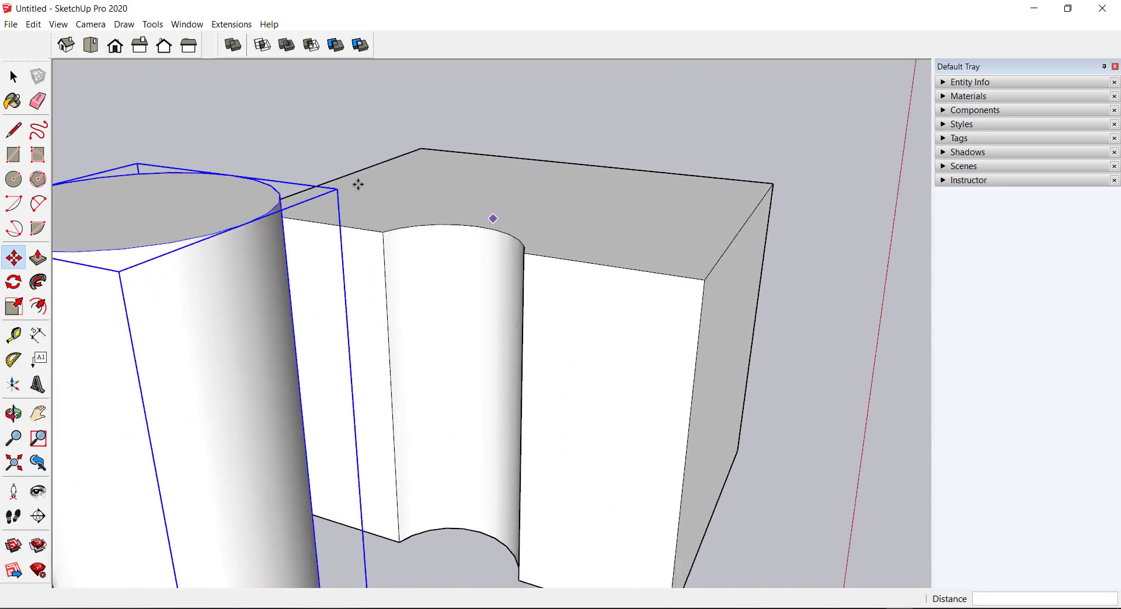
mouse_move(358, 185)
middle_mouse_down()
mouse_move(355, 315)
mouse_move(438, 350)
mouse_move(224, 306)
mouse_move(595, 303)
mouse_move(355, 310)
mouse_move(390, 218)
middle_mouse_up()
scroll(224, 306, "down", 5)
scroll(355, 315, "down", 2)
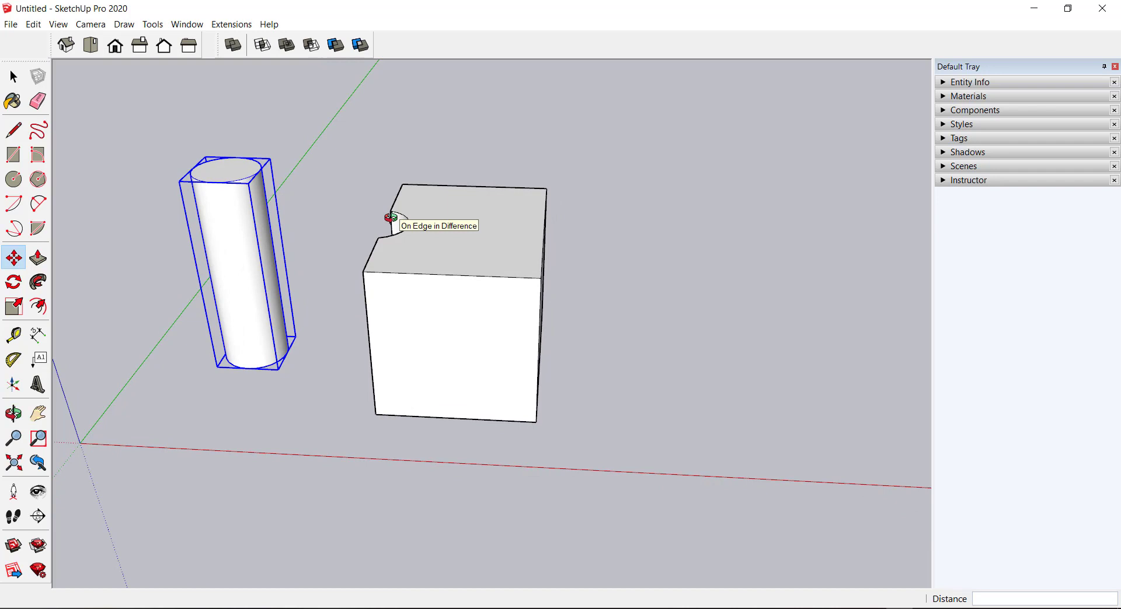
left_click(393, 219)
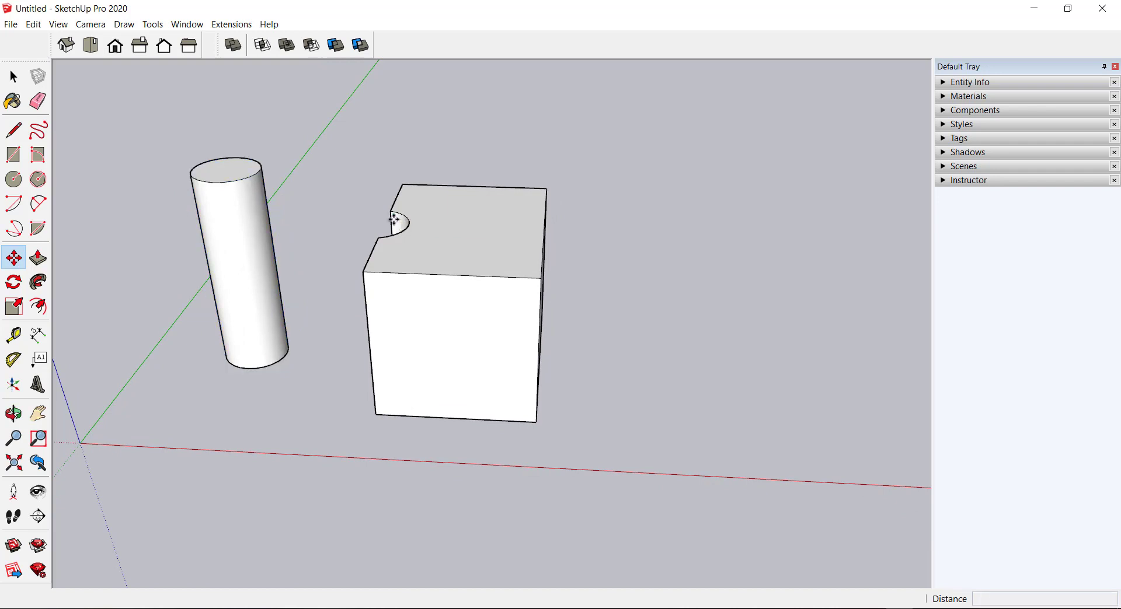
Restore the whole box, overlap the cylinder with its corner, and Split the two solids
key("ctrl+z")
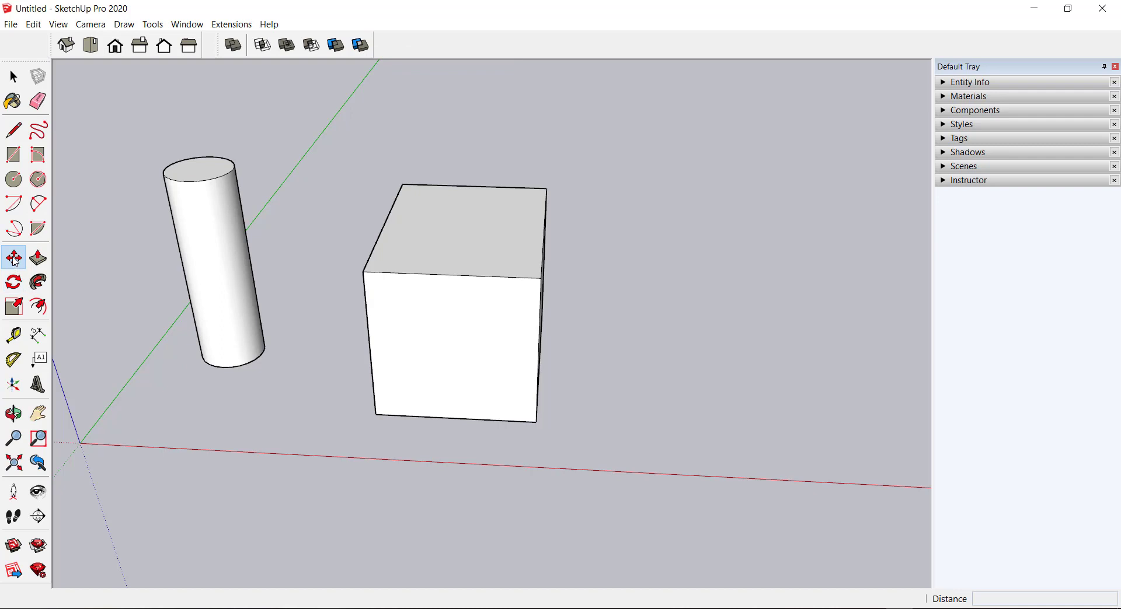
left_click(192, 234)
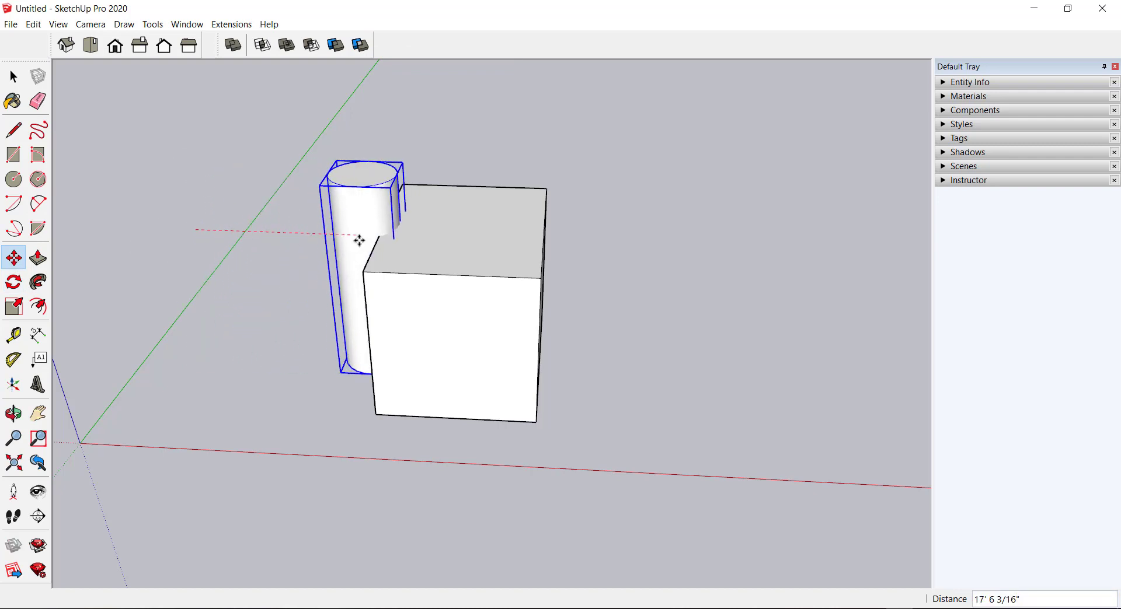
left_click(372, 238)
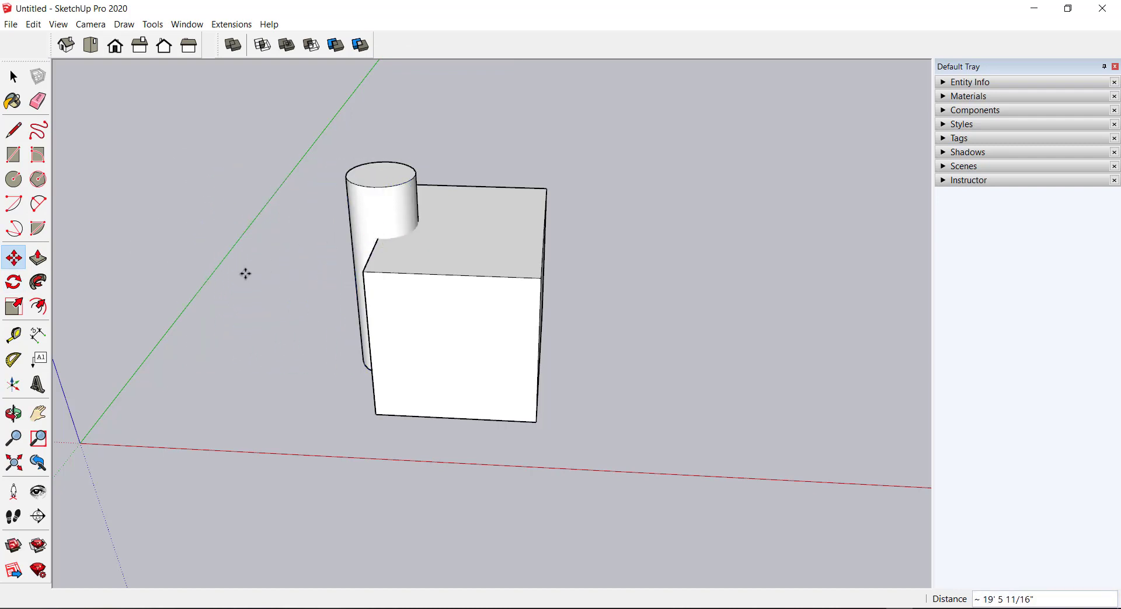
middle_click_drag(243, 344, 303, 122)
left_click(359, 52)
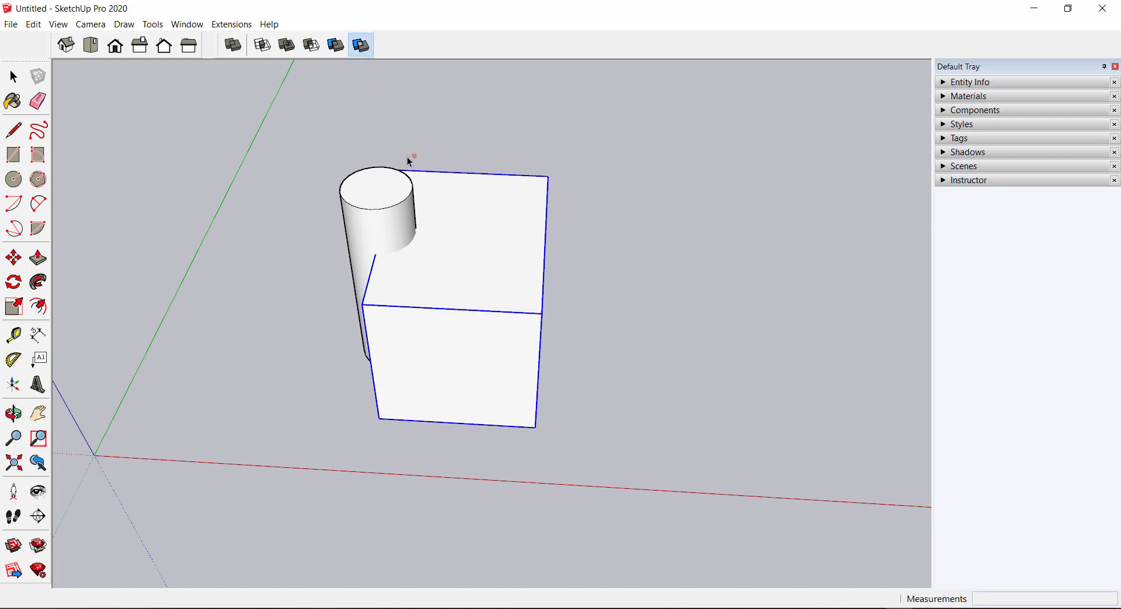
left_click(379, 197)
left_click(377, 191)
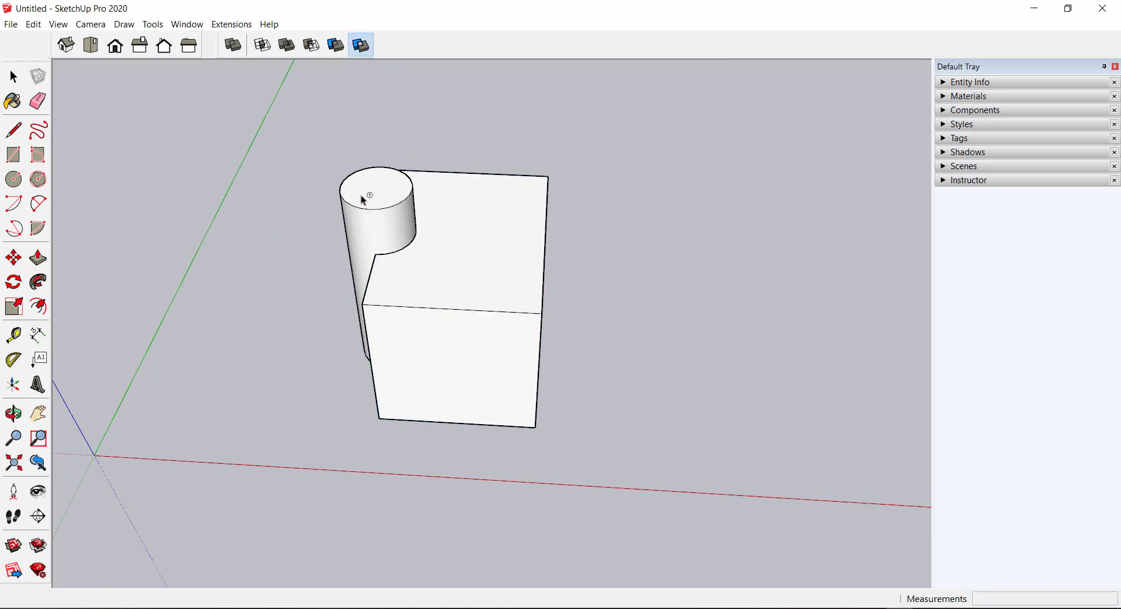
Move the cut cylinder piece beside the box's notch and inspect the split pieces
left_click(13, 258)
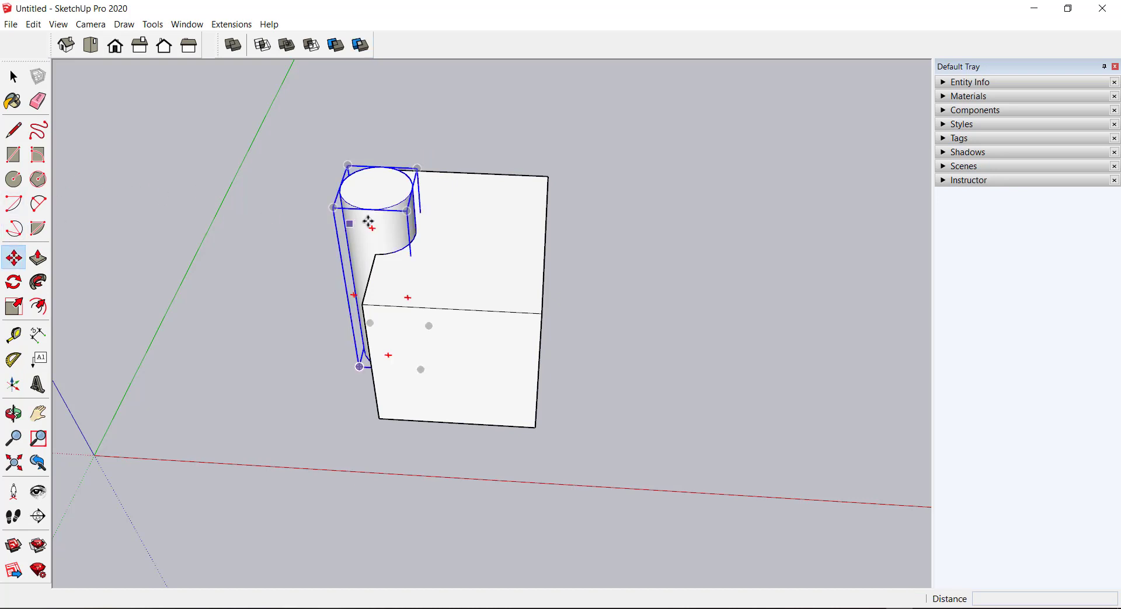
left_click(350, 217)
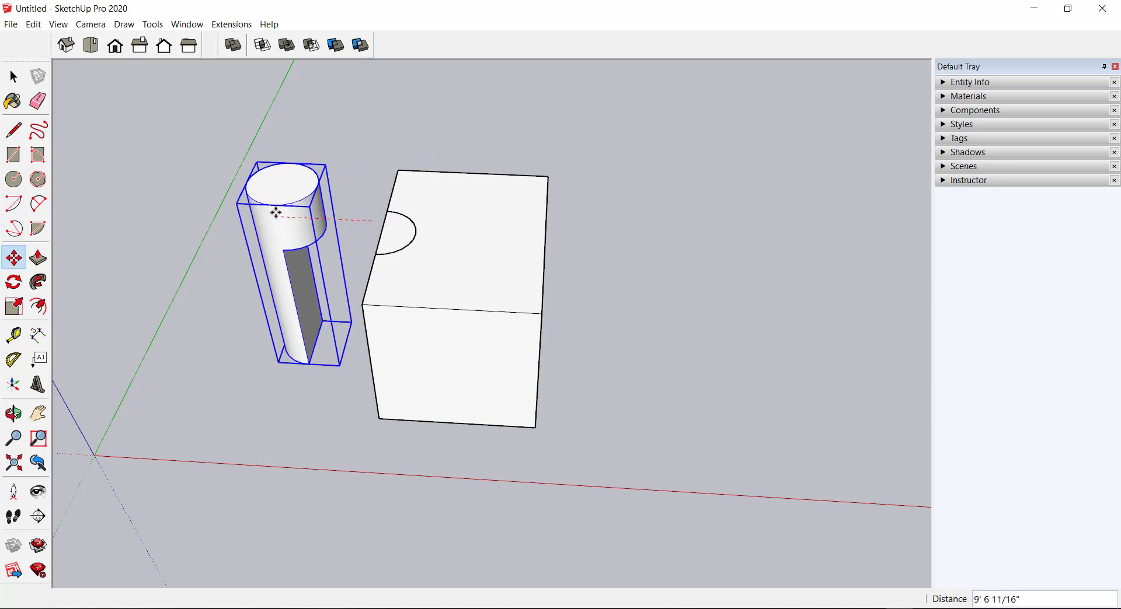
left_click(275, 212)
mouse_move(275, 212)
middle_mouse_down()
mouse_move(401, 266)
mouse_move(573, 224)
middle_mouse_up()
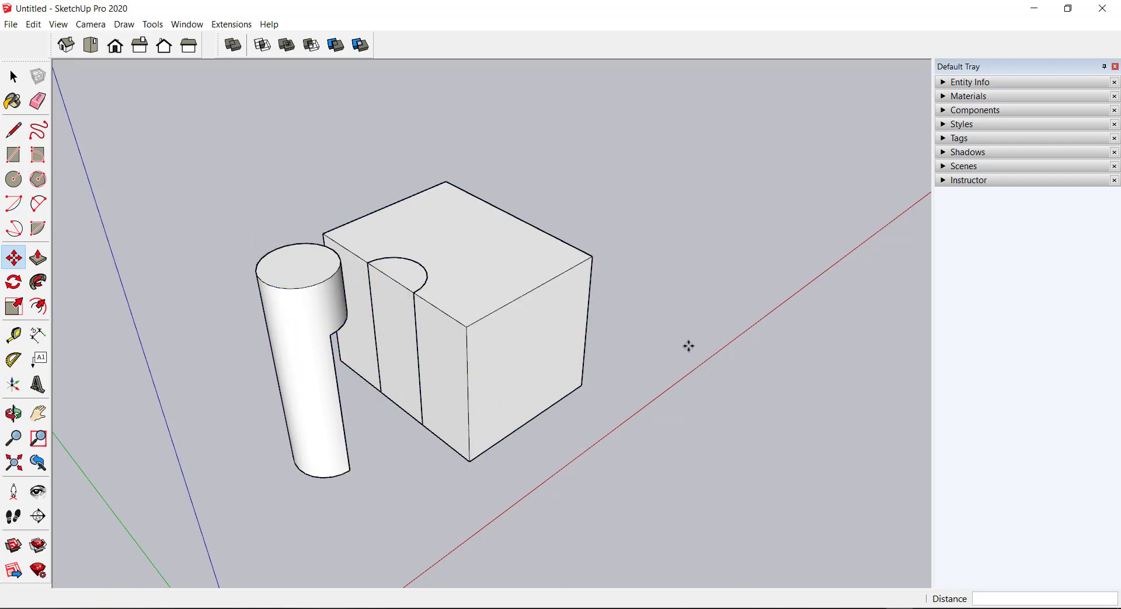
mouse_move(688, 346)
middle_mouse_down()
mouse_move(458, 376)
mouse_move(393, 357)
middle_mouse_up()
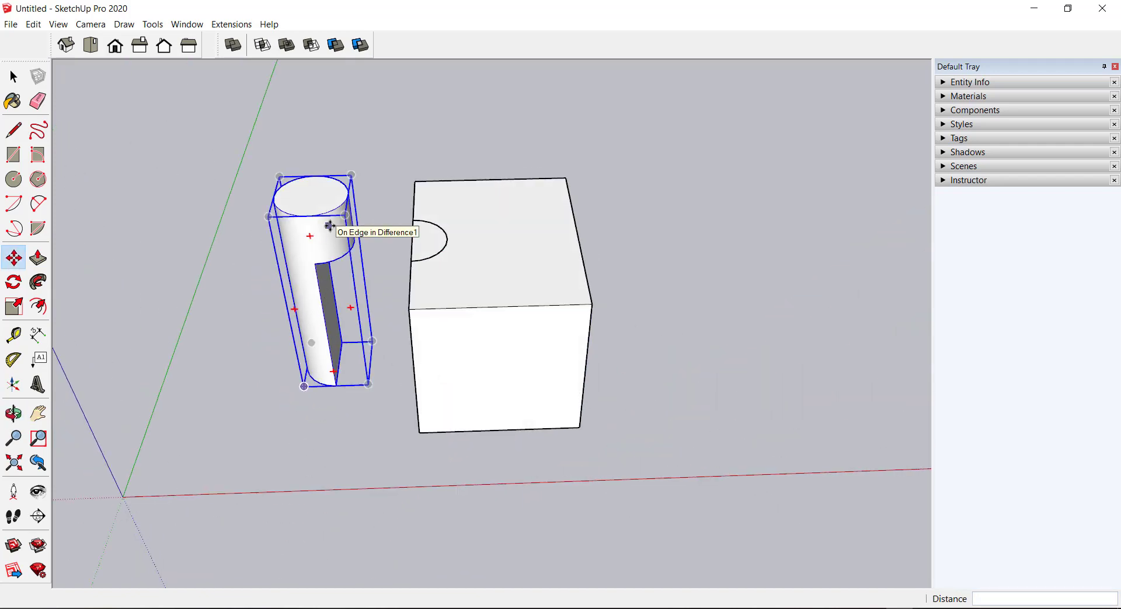
mouse_move(332, 220)
middle_mouse_down()
mouse_move(350, 150)
mouse_move(328, 217)
middle_mouse_up()
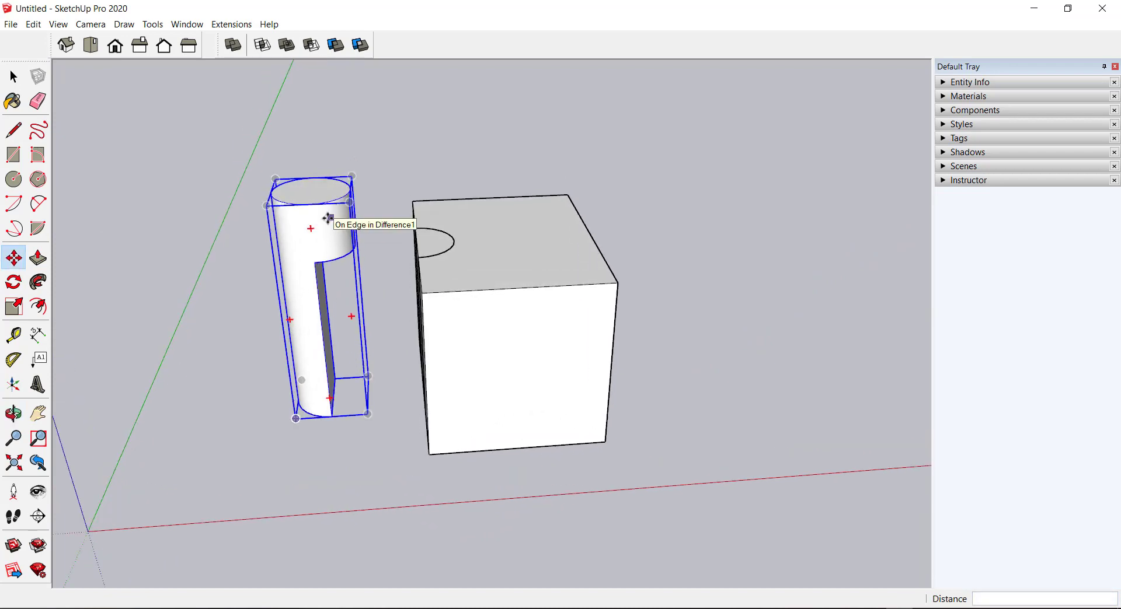
mouse_move(355, 208)
middle_mouse_down()
mouse_move(613, 170)
mouse_move(490, 76)
mouse_move(277, 257)
mouse_move(491, 144)
middle_mouse_up()
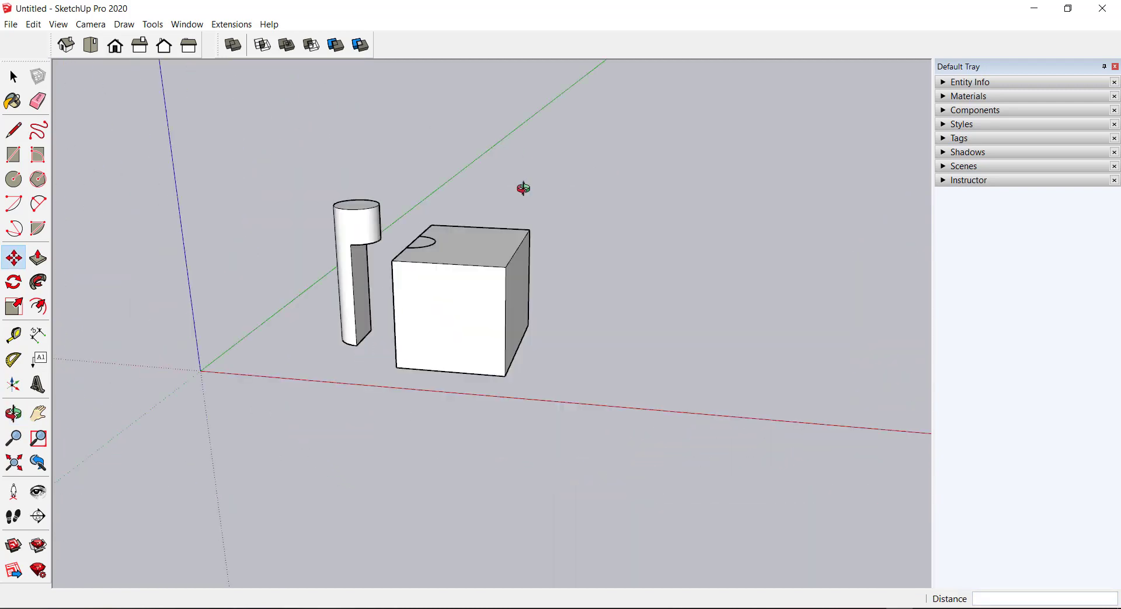
middle_click_drag(523, 188, 296, 225)
scroll(333, 292, "down", 2)
scroll(382, 226, "up", 4)
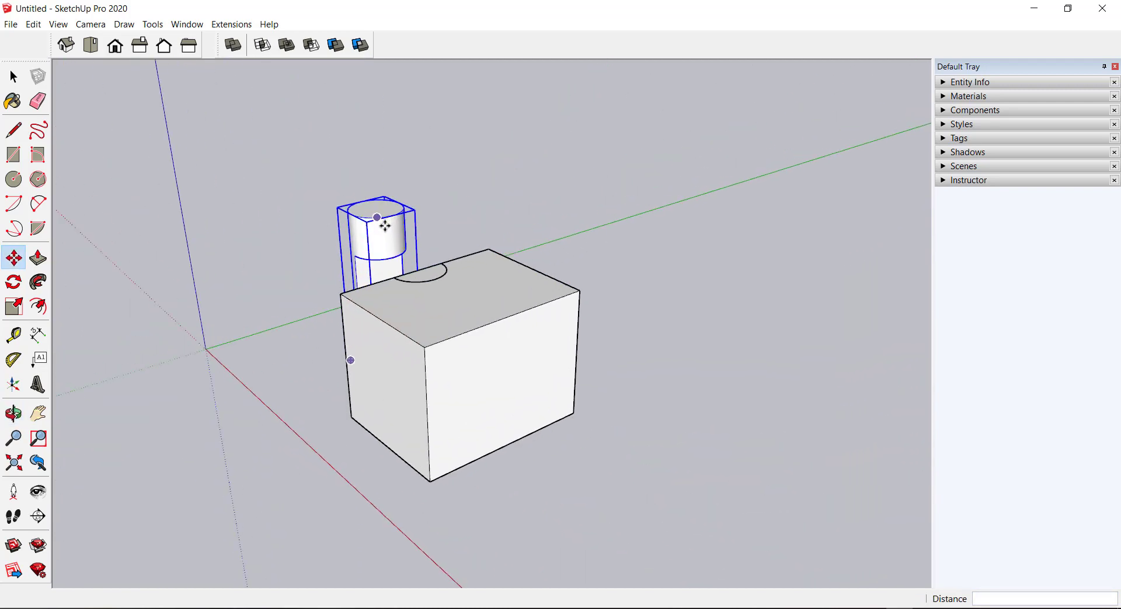
left_click(12, 78)
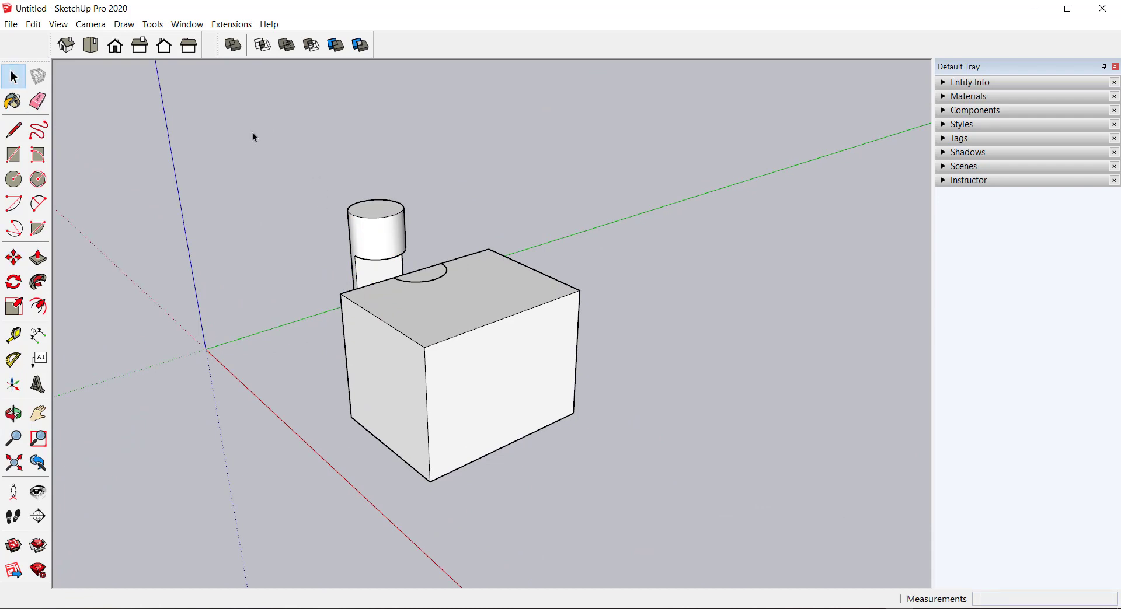
Delete the existing cylinder and box, clearing the scene
left_click_drag(252, 132, 668, 494)
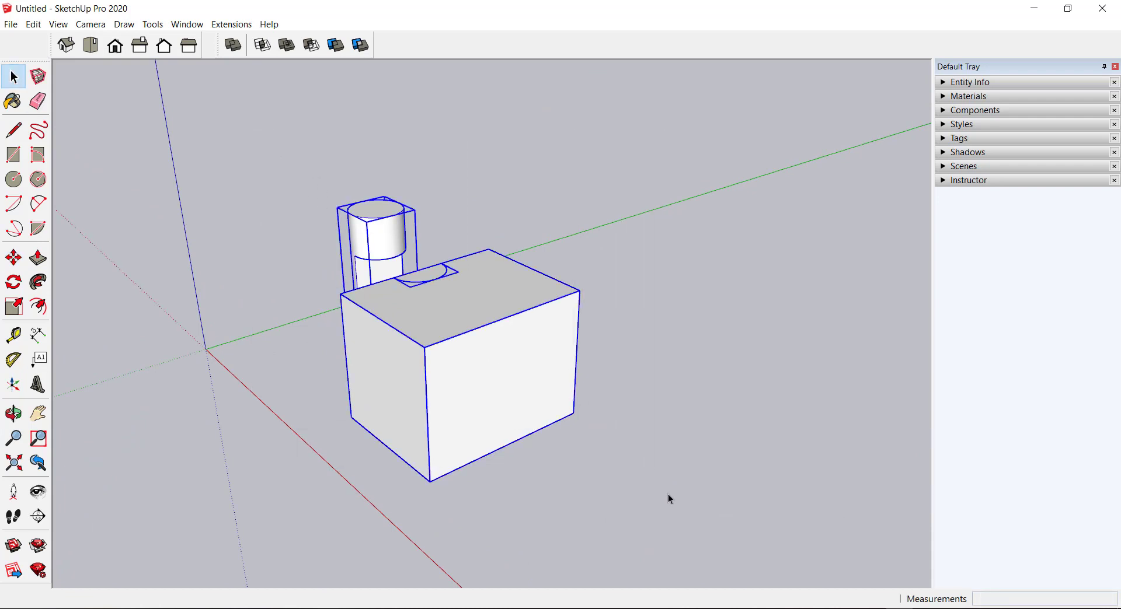
key("Delete")
scroll(668, 495, "down", 2)
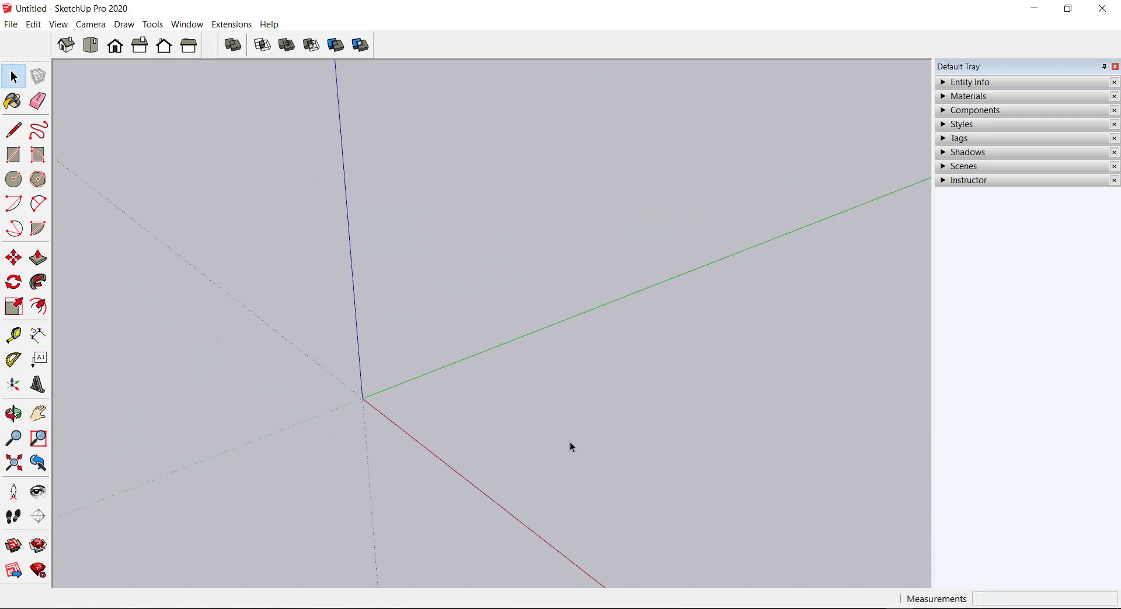
mouse_move(570, 445)
middle_mouse_down()
mouse_move(591, 384)
mouse_move(695, 391)
mouse_move(727, 522)
middle_mouse_up()
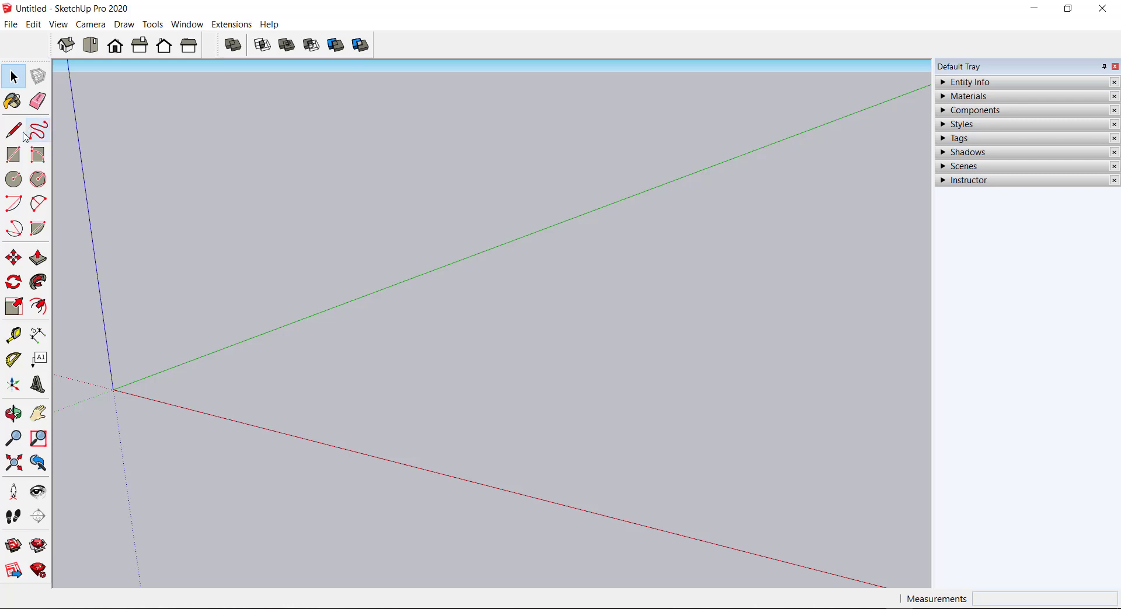
Draw a circle on the ground and push it up into a tall cylinder
left_click(14, 179)
left_click(322, 369)
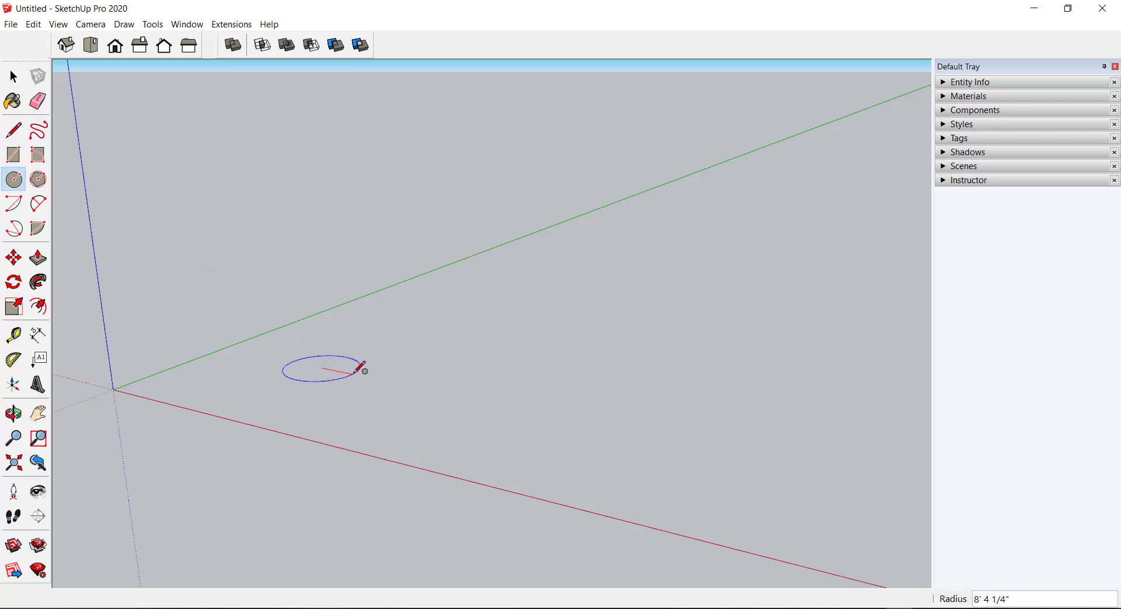
left_click(361, 367)
mouse_move(360, 368)
middle_mouse_down()
mouse_move(357, 340)
mouse_move(182, 340)
middle_mouse_up()
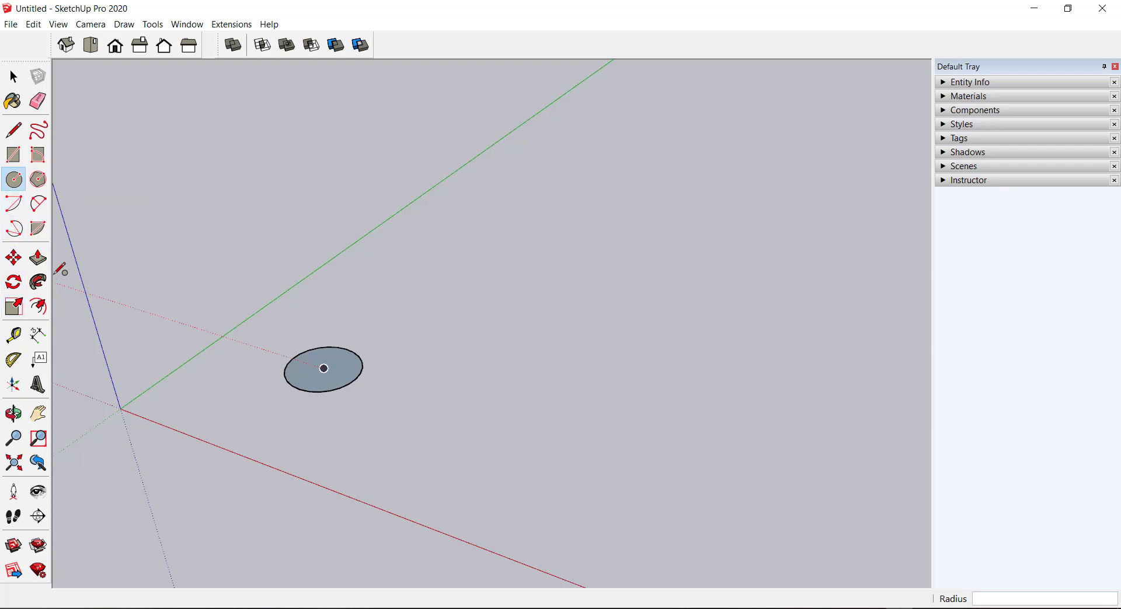
left_click(38, 258)
left_click(318, 367)
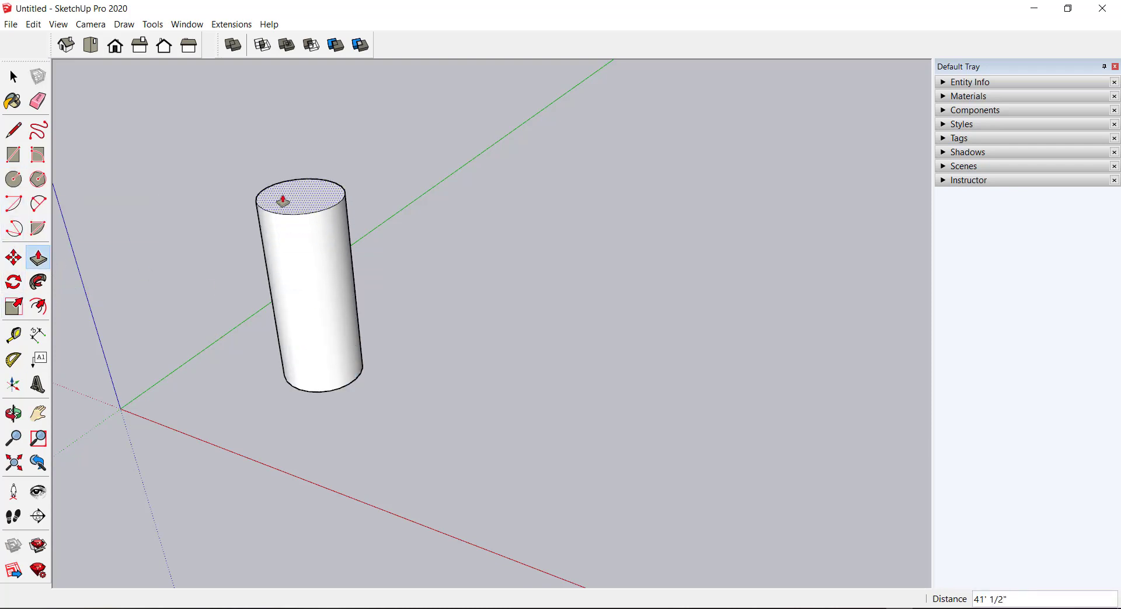
left_click(282, 165)
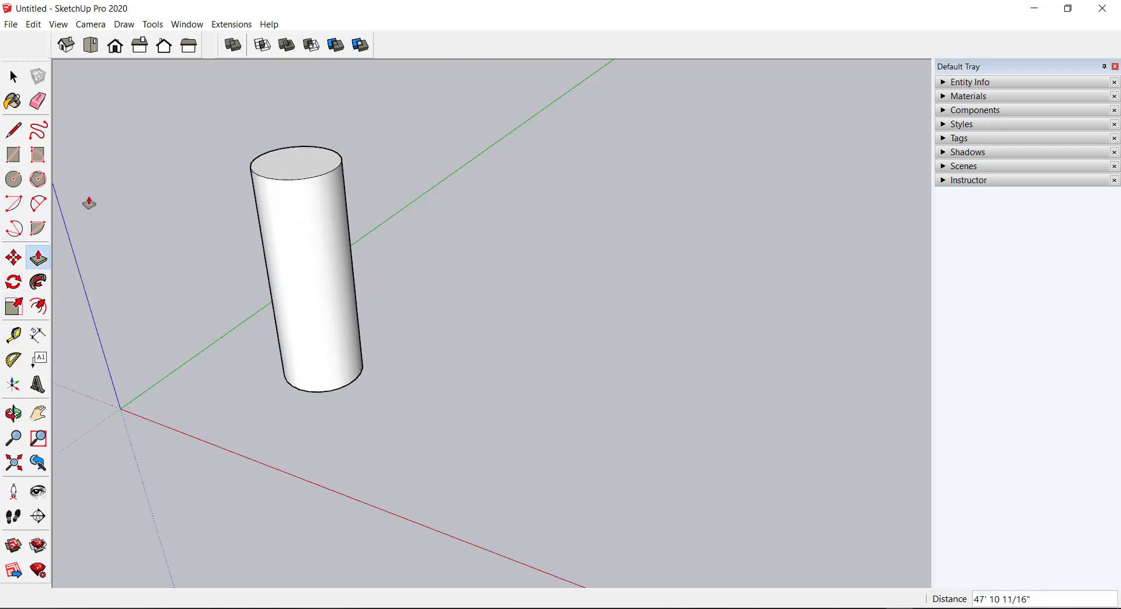
Draw a large rectangle beside the cylinder and push it up into a tall box
left_click(15, 156)
left_click(471, 363)
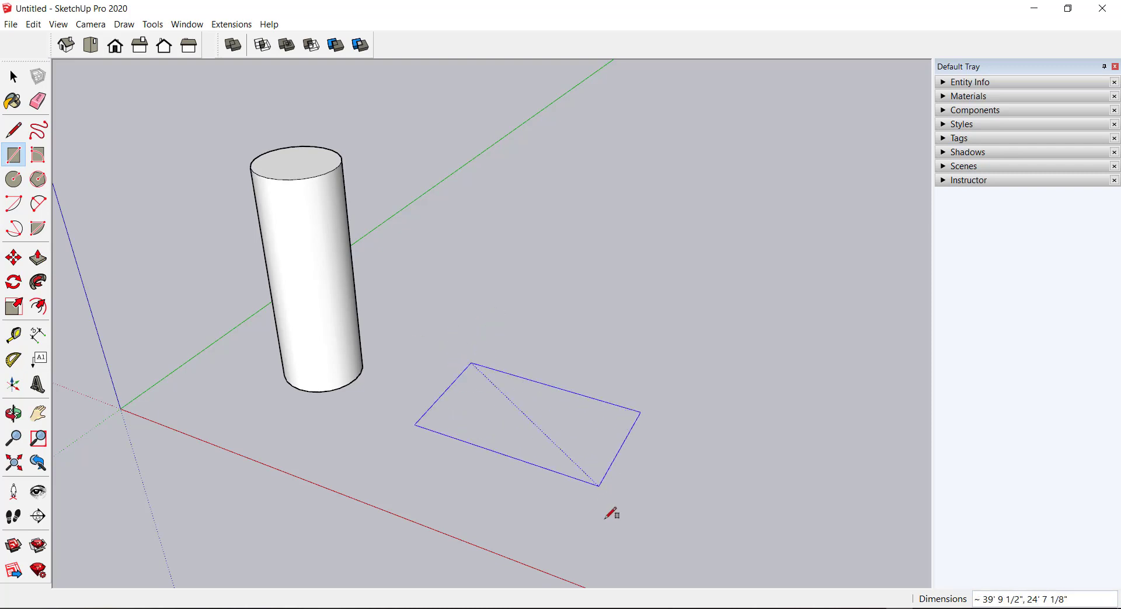
left_click(578, 528)
middle_click_drag(650, 400, 318, 290)
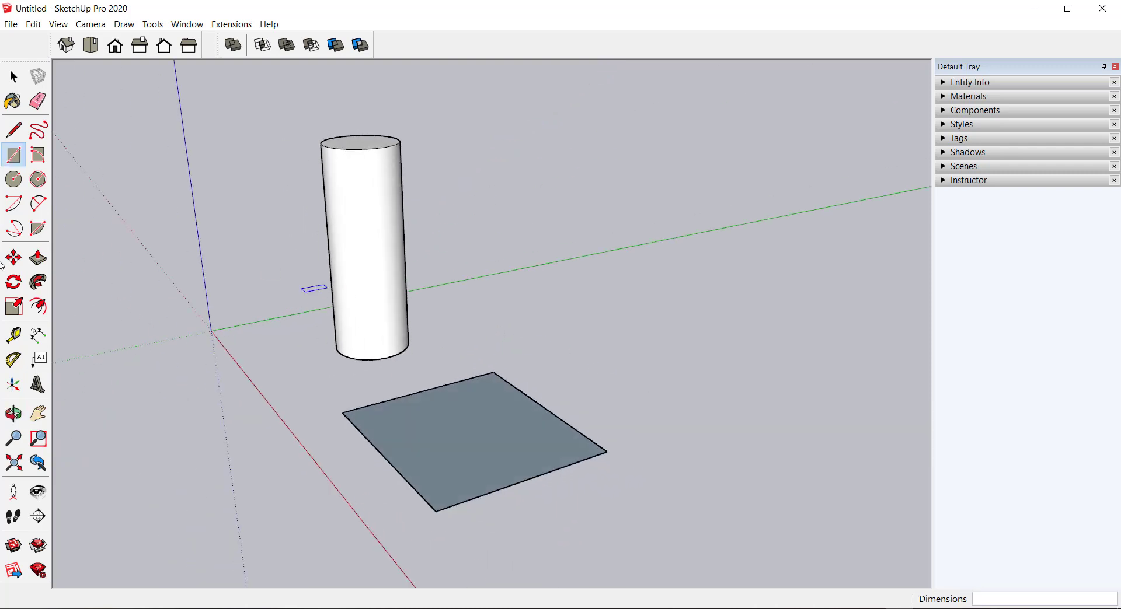
key("p")
left_click_drag(516, 383, 520, 274)
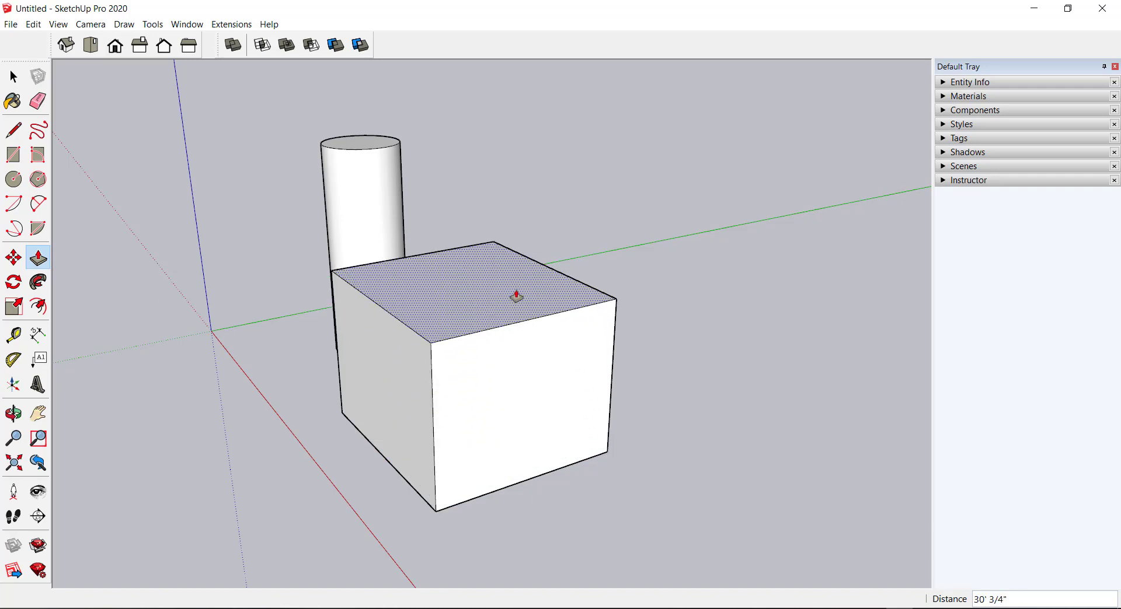
middle_click_drag(300, 405, 596, 338)
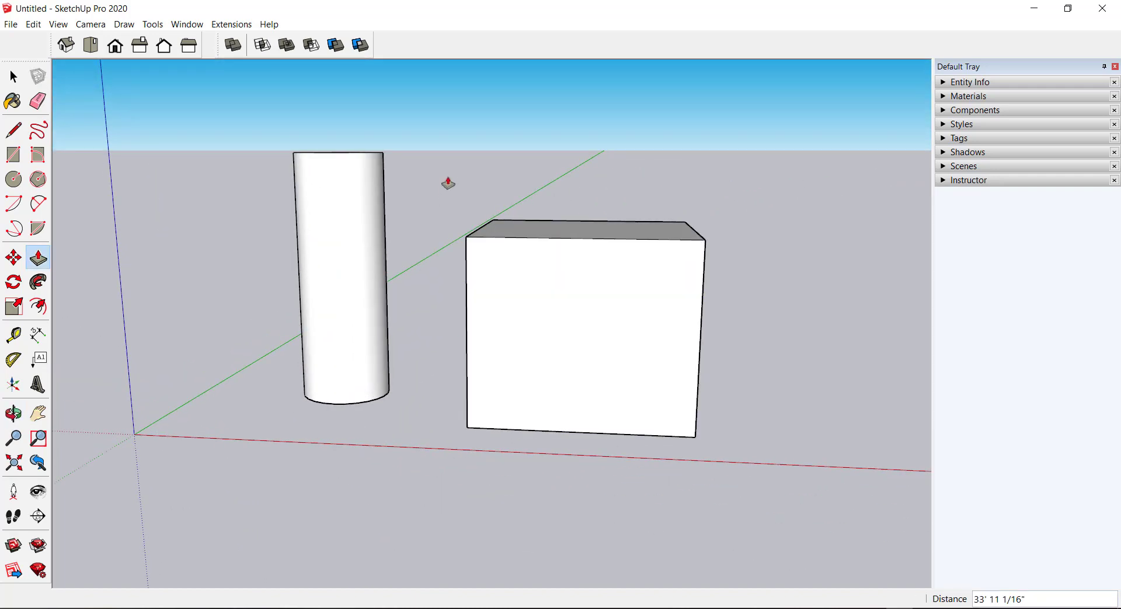
mouse_move(448, 182)
middle_mouse_down()
mouse_move(457, 250)
mouse_move(323, 267)
middle_mouse_up()
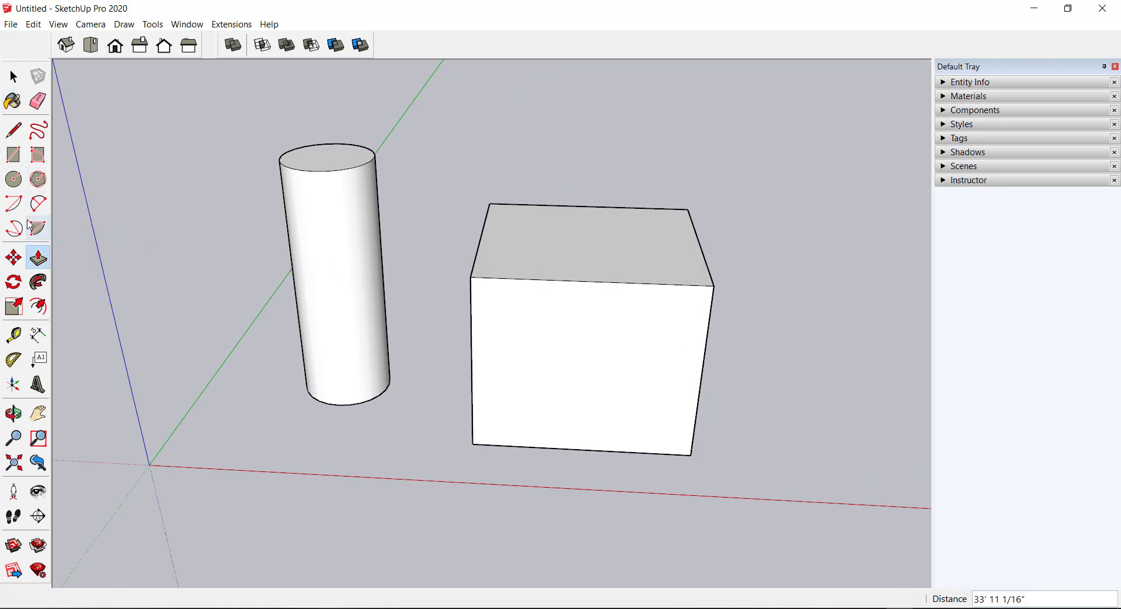
mouse_move(217, 230)
middle_mouse_down()
mouse_move(415, 242)
mouse_move(420, 262)
mouse_move(403, 202)
middle_mouse_up()
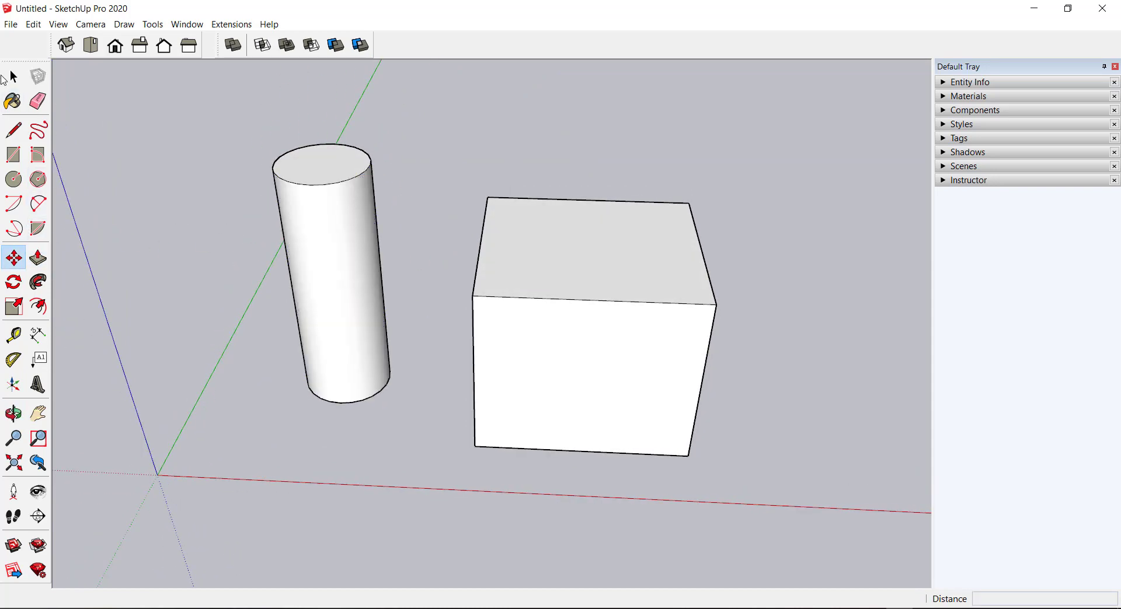
Select the whole cylinder and turn it into a component with its default name cleared
left_click(13, 76)
left_click(310, 252)
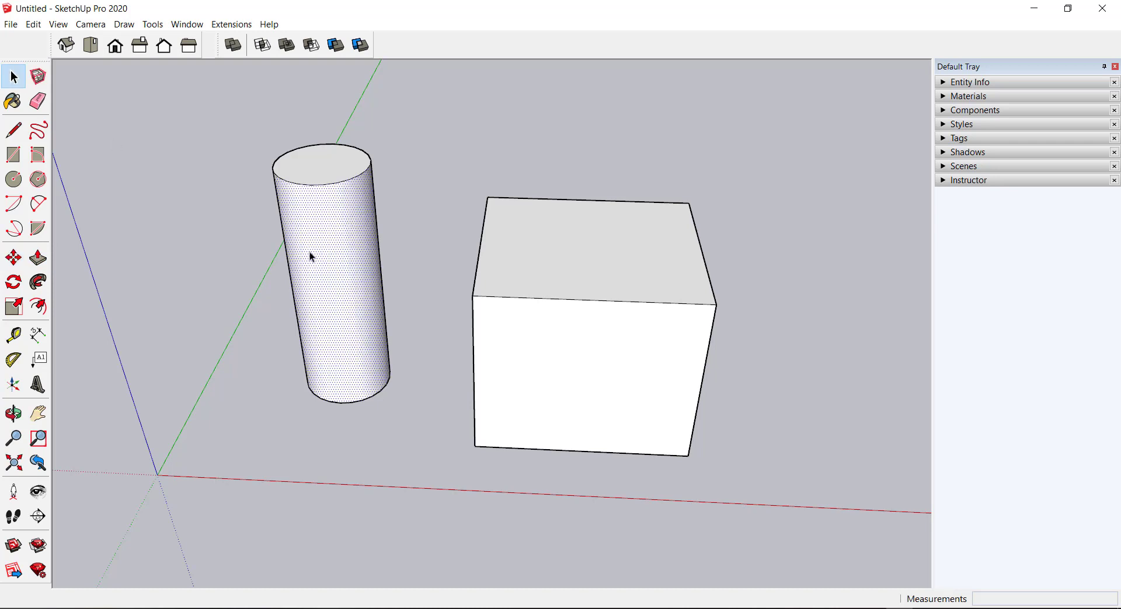
triple_click(350, 232)
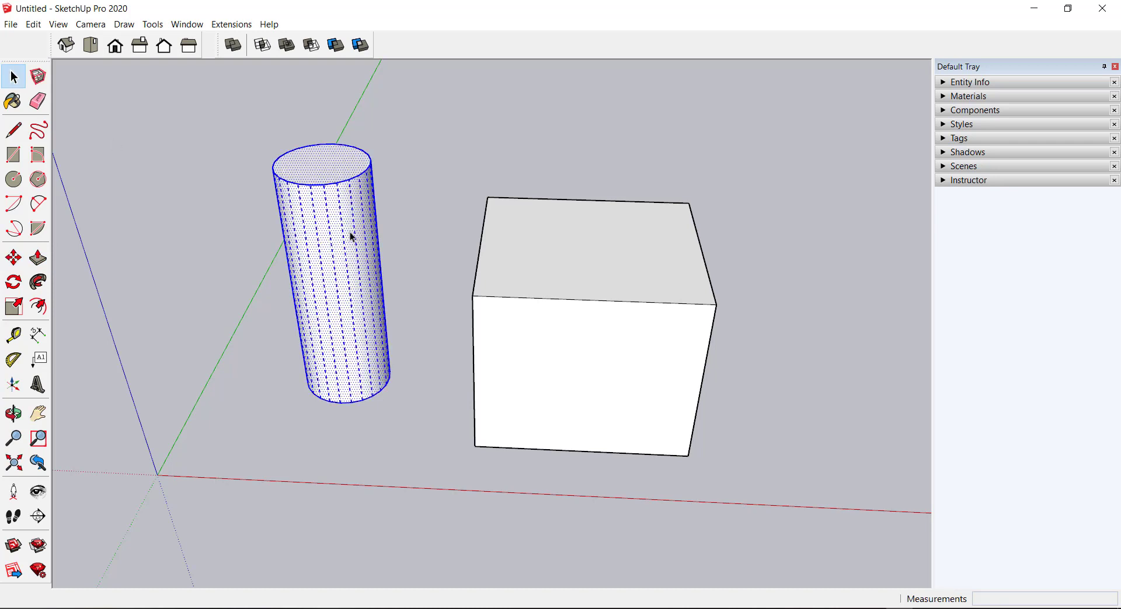
left_click(38, 77)
key("BackSpace")
type("B1")
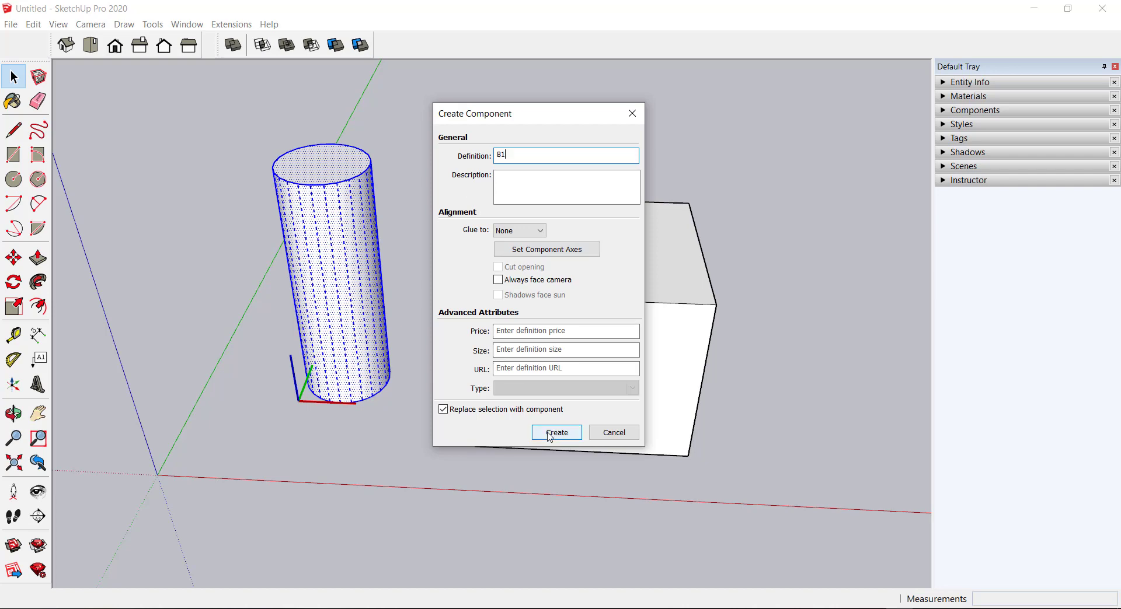
left_click(549, 432)
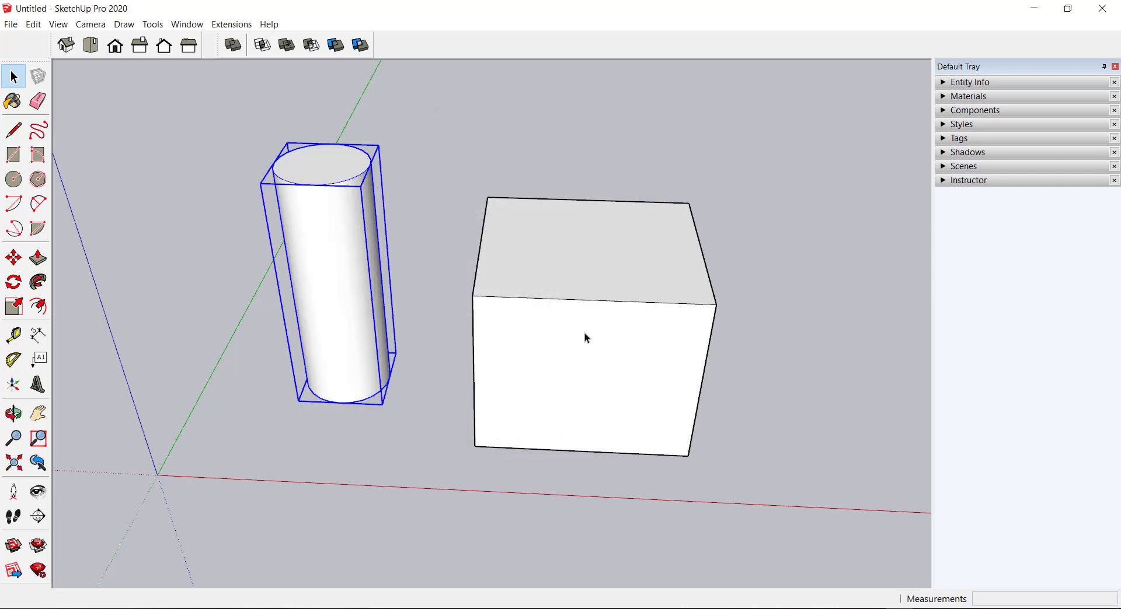
Select the whole box and make it a separate component named B2
left_click(738, 263)
triple_click(597, 336)
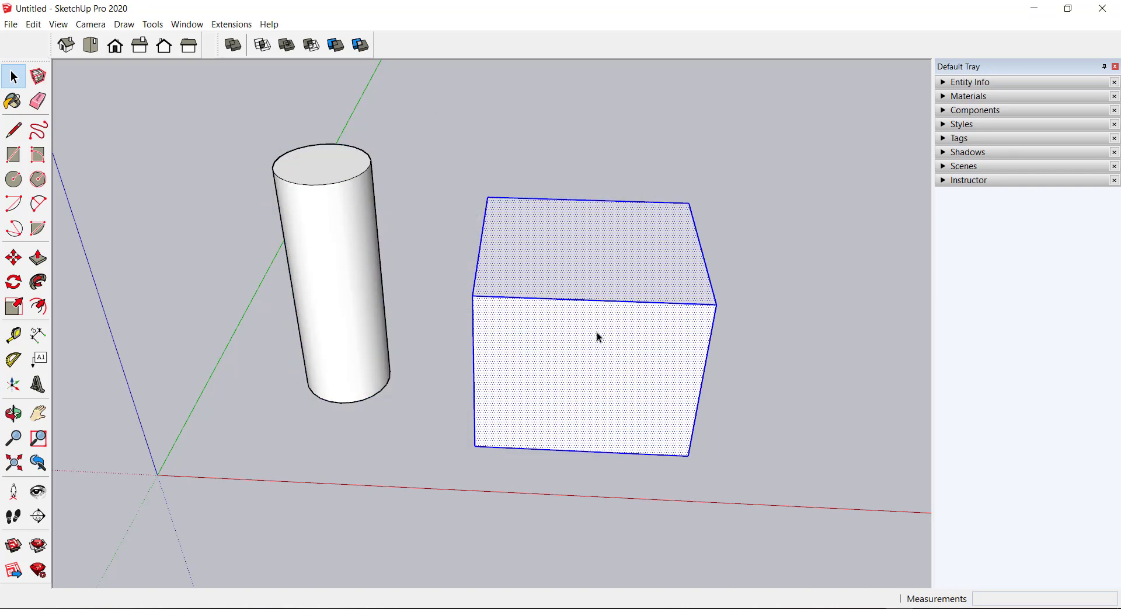
left_click(42, 78)
type("B2")
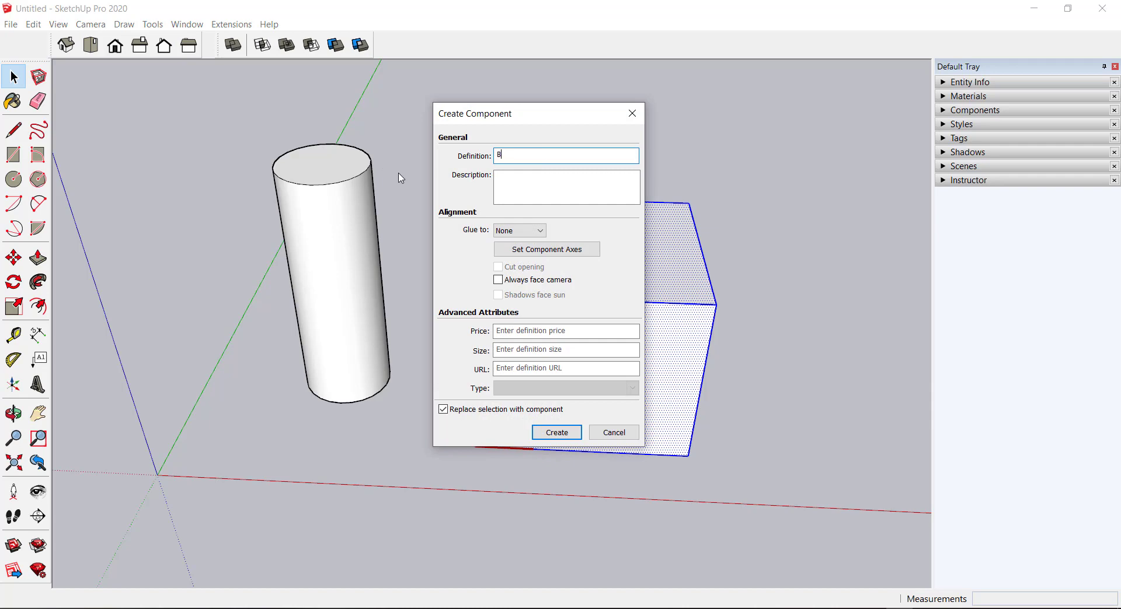
left_click(549, 434)
left_click(525, 164)
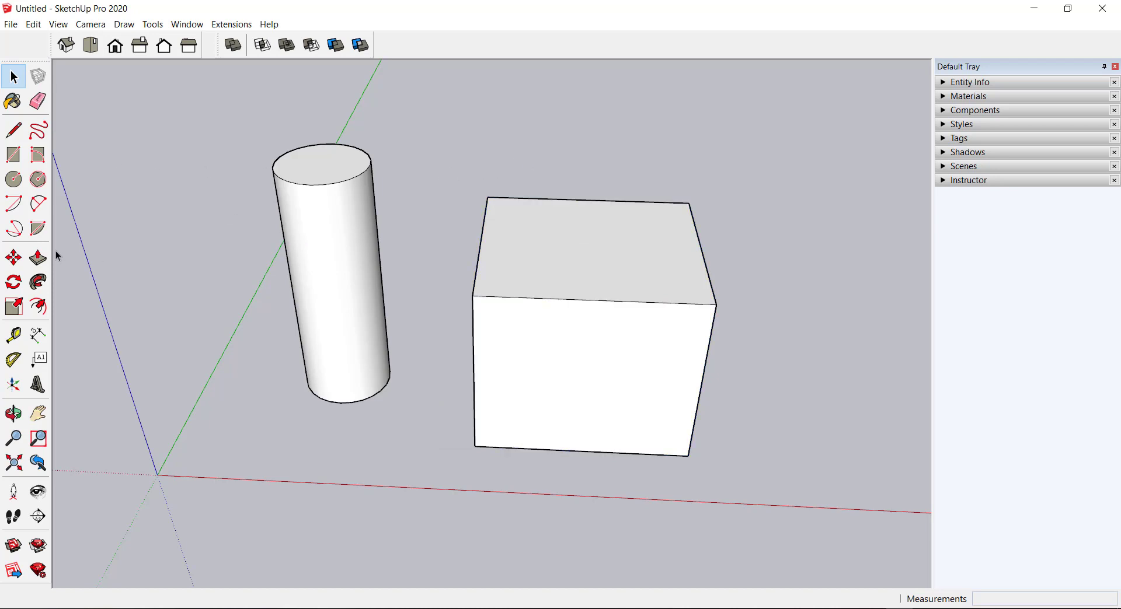
left_click(13, 257)
Move the cylinder so it overlaps the box's back-left corner
left_click(332, 256)
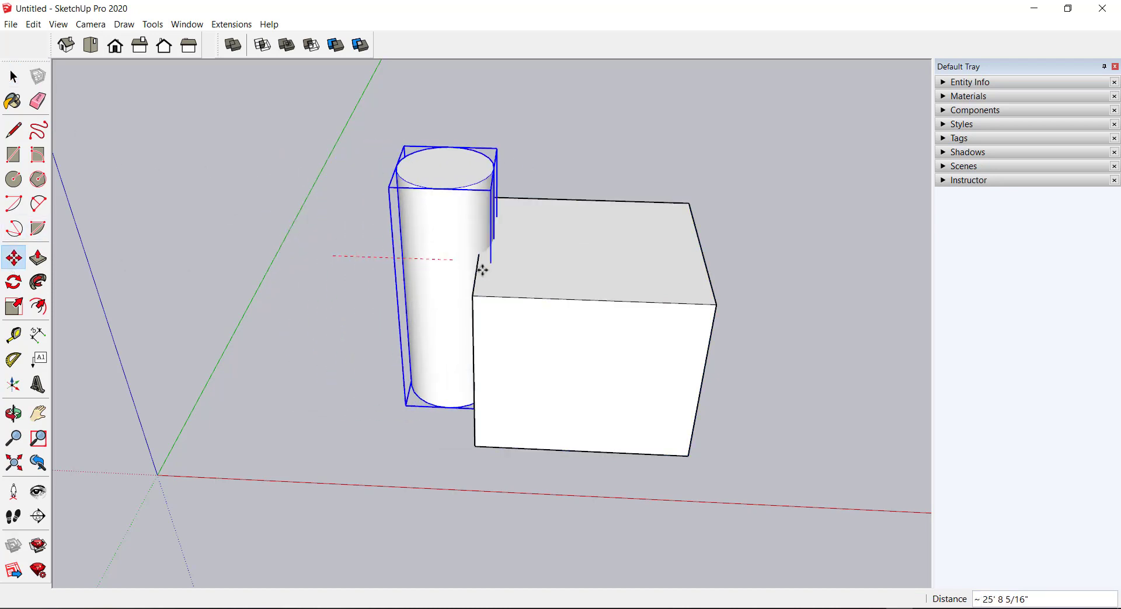
left_click(488, 251)
middle_click_drag(488, 251, 658, 271)
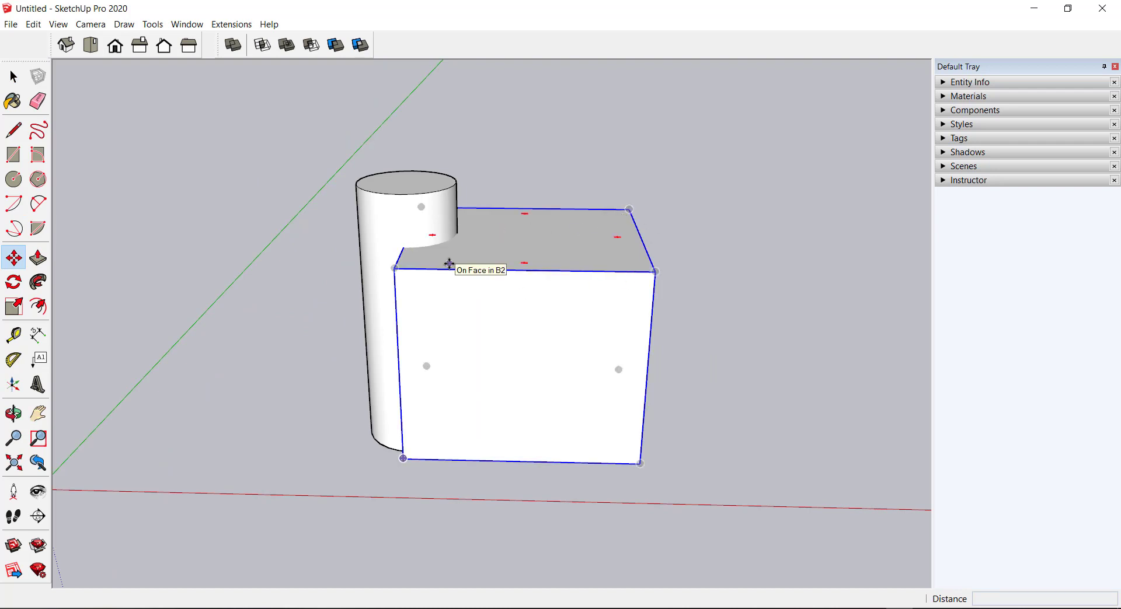
Split the overlapping solids with Solid Tools > Split, cylinder first, then box
left_click(367, 50)
left_click(412, 214)
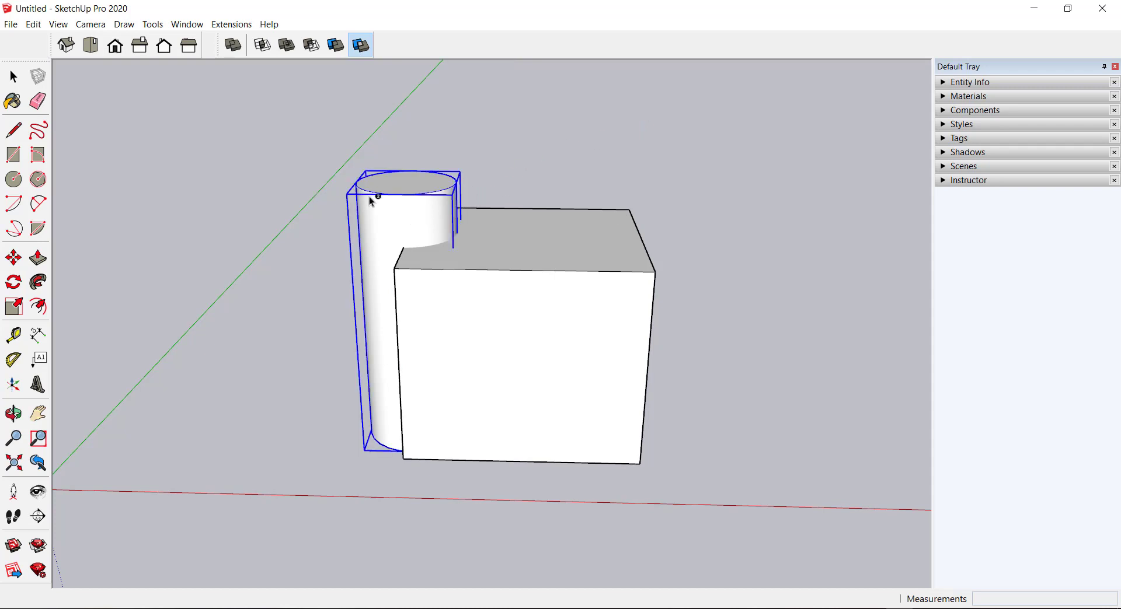
left_click(524, 233)
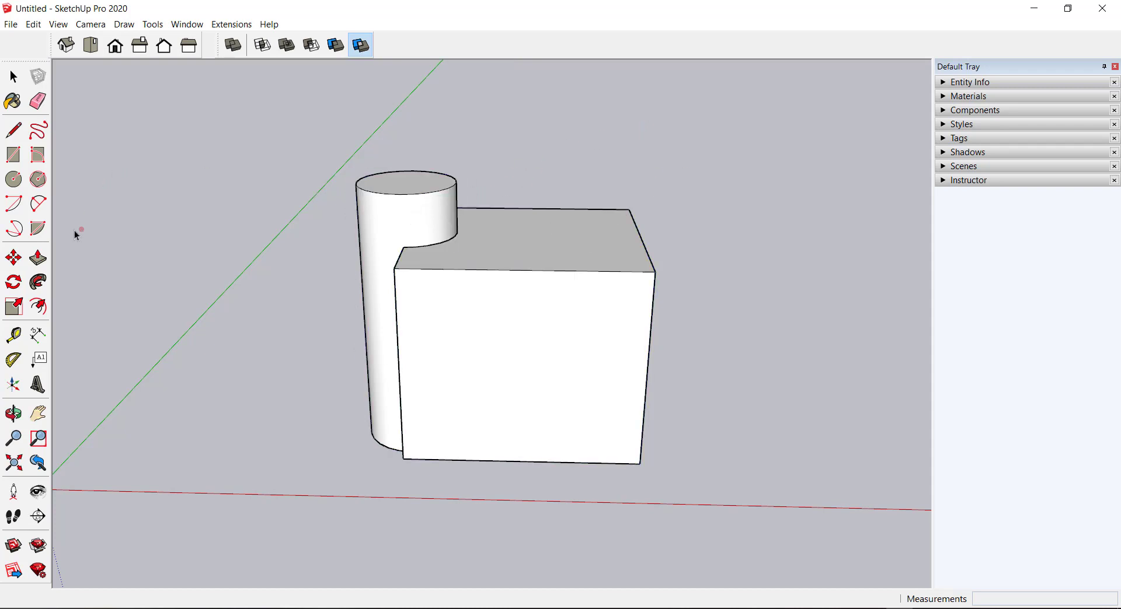
left_click(13, 257)
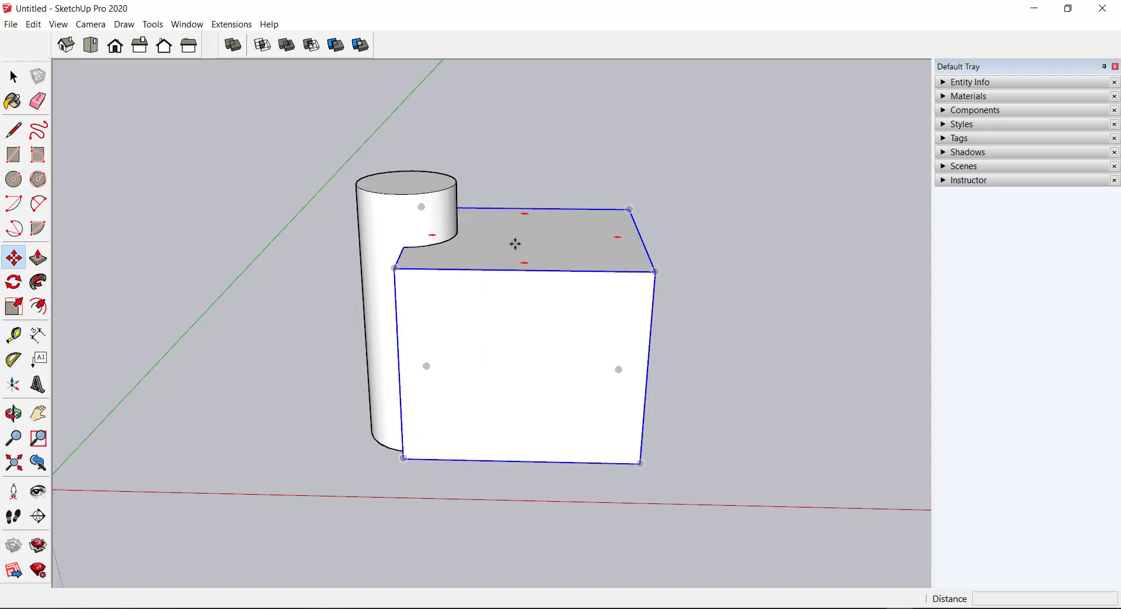
Pull the notched box off to the right and view both parts from a low angle
left_click(514, 243)
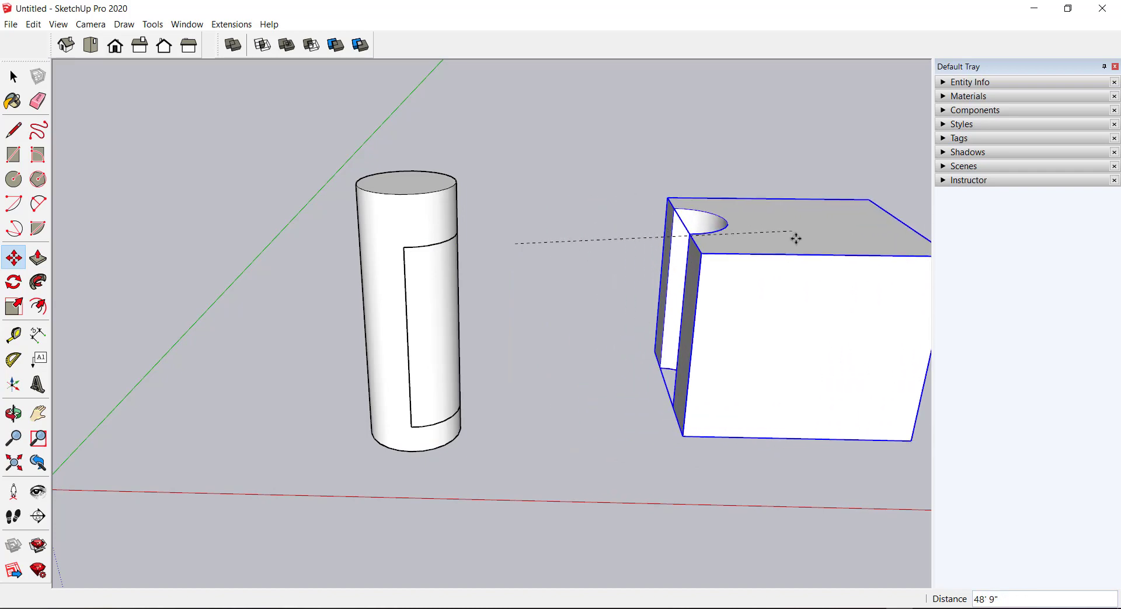
left_click(800, 241)
key("o")
mouse_move(536, 272)
left_mouse_down()
mouse_move(243, 275)
mouse_move(273, 159)
left_mouse_up()
key("m")
scroll(351, 189, "down", 2)
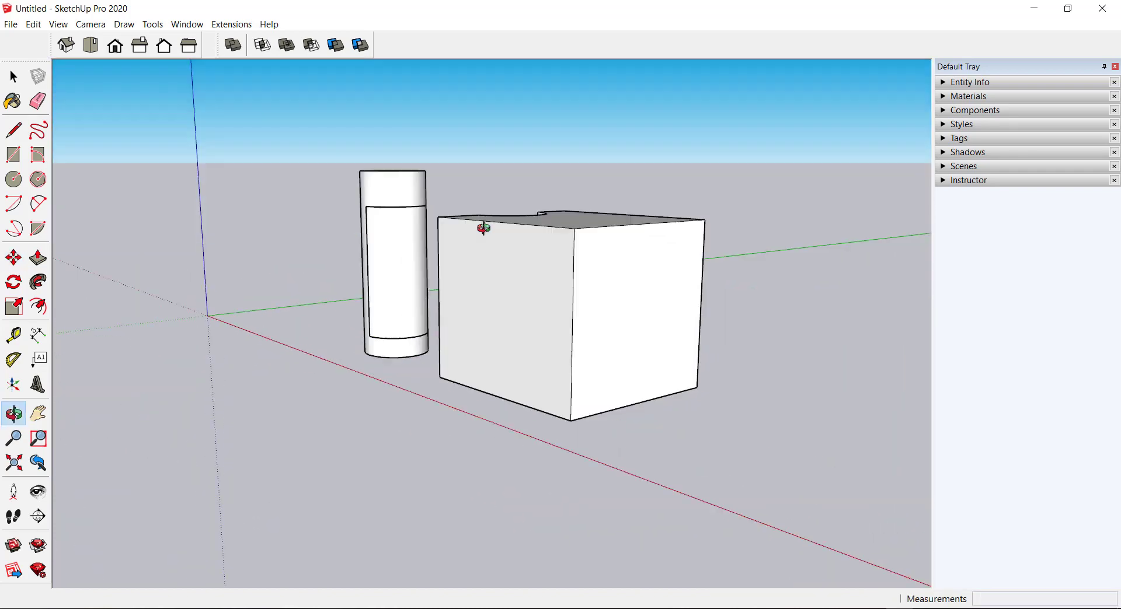
middle_click_drag(351, 189, 590, 268)
scroll(583, 283, "down", 2)
scroll(743, 336, "up", 2)
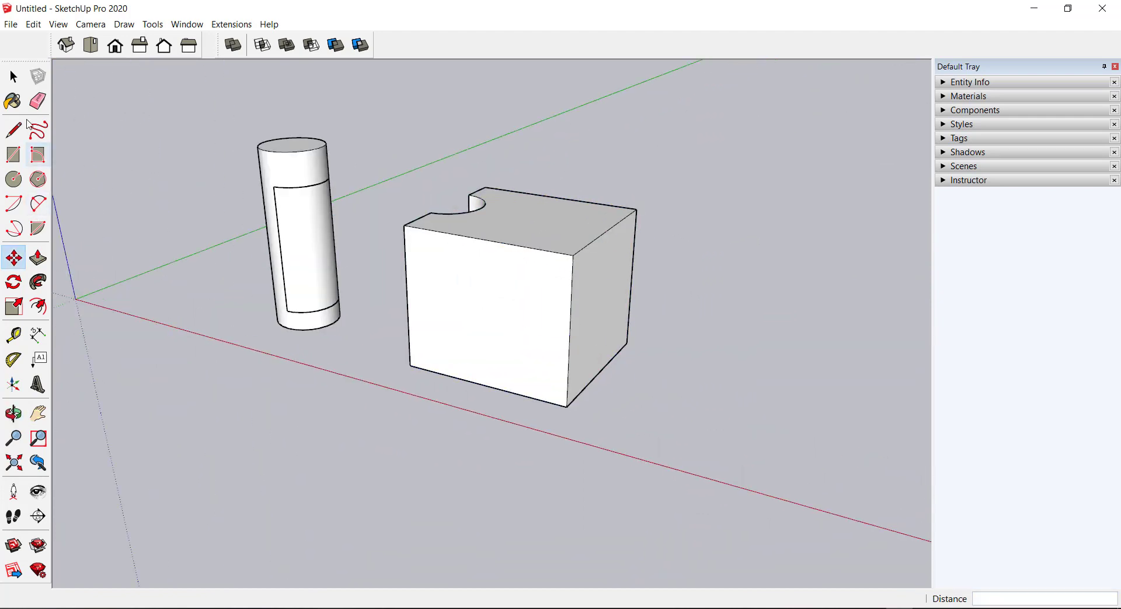
Move the notched box far to the upper right, leaving the split cylinder alone in view
left_click(466, 280)
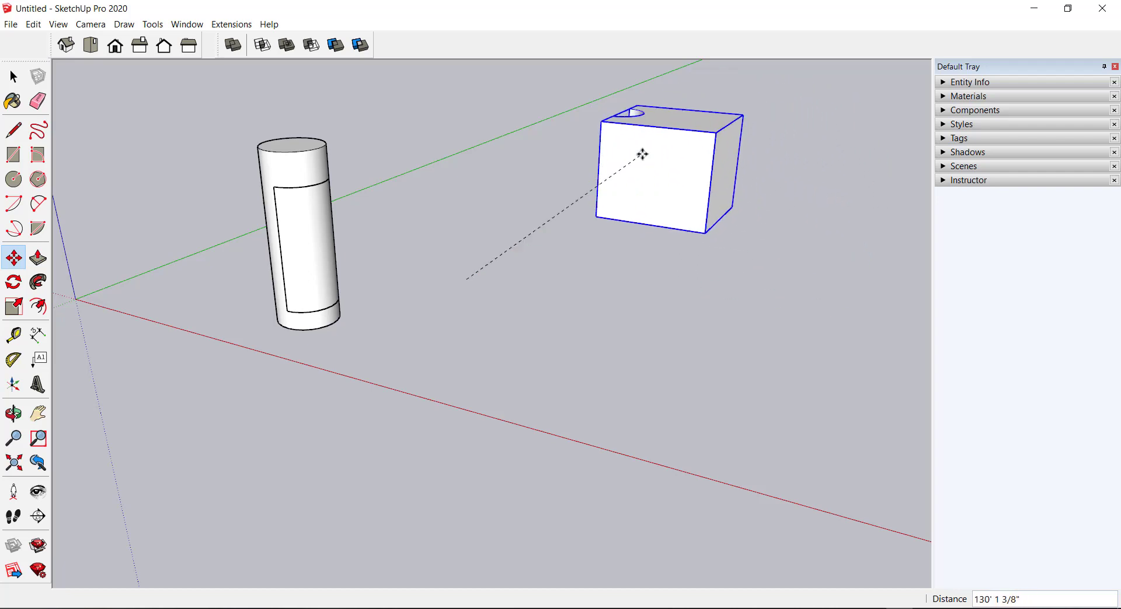
left_click(723, 125)
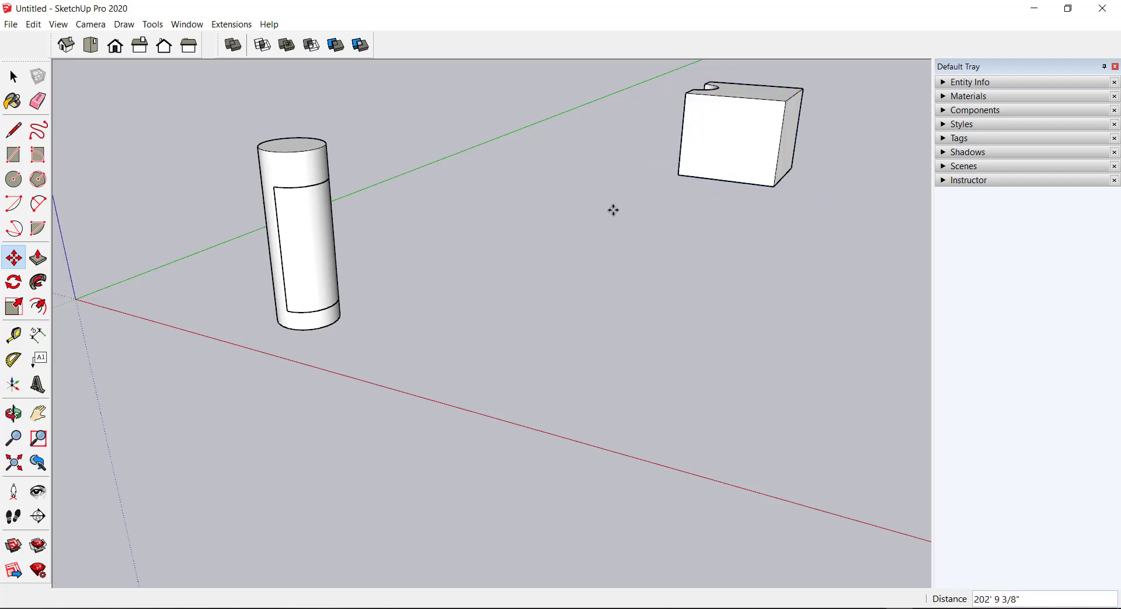
mouse_move(613, 210)
middle_mouse_down()
mouse_move(251, 220)
mouse_move(392, 208)
mouse_move(415, 362)
mouse_move(474, 399)
middle_mouse_up()
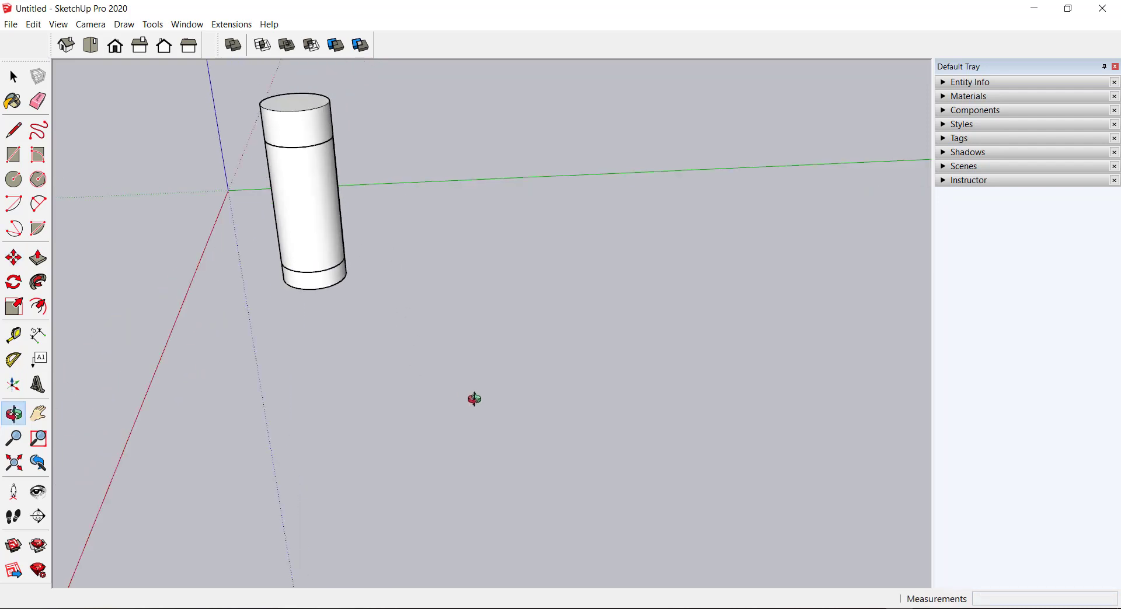
scroll(323, 298, "up", 3)
mouse_move(322, 298)
middle_mouse_down()
mouse_move(468, 285)
mouse_move(458, 370)
middle_mouse_up()
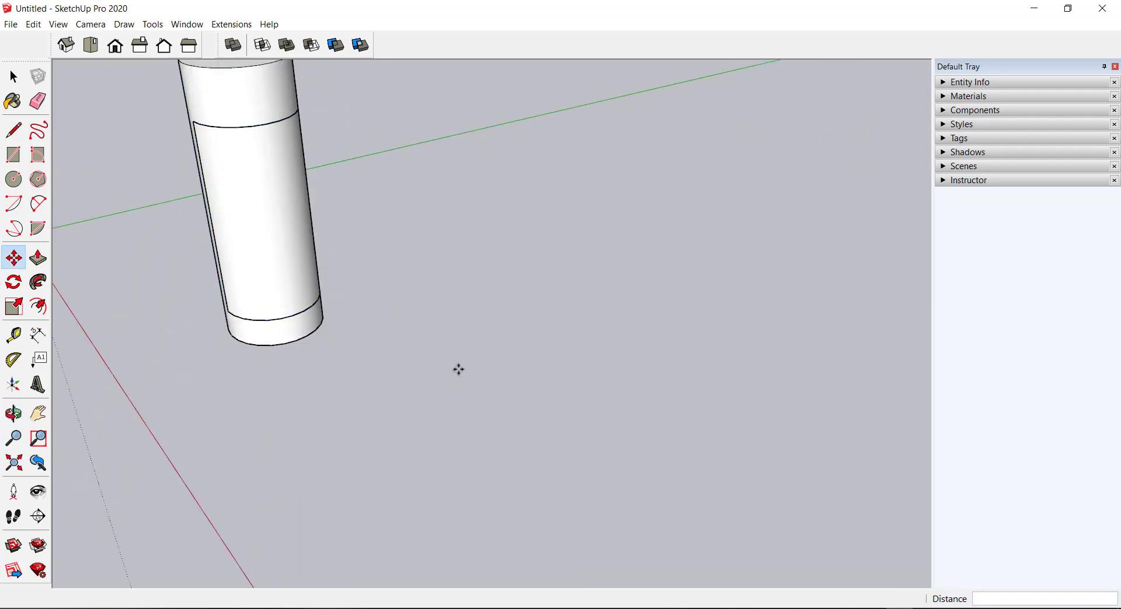
scroll(440, 289, "down", 3)
scroll(402, 184, "up", 2)
left_click(14, 77)
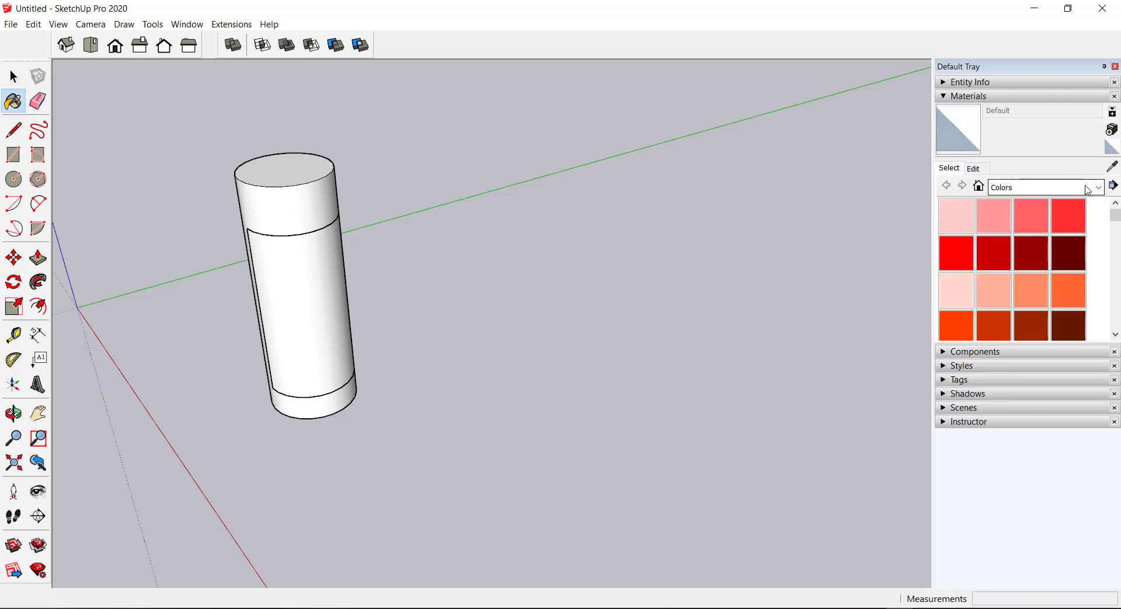
Paint the window piece with Translucent Glass Sky Reflection from the Glass and Mirrors library
left_click(1088, 189)
left_click(1058, 261)
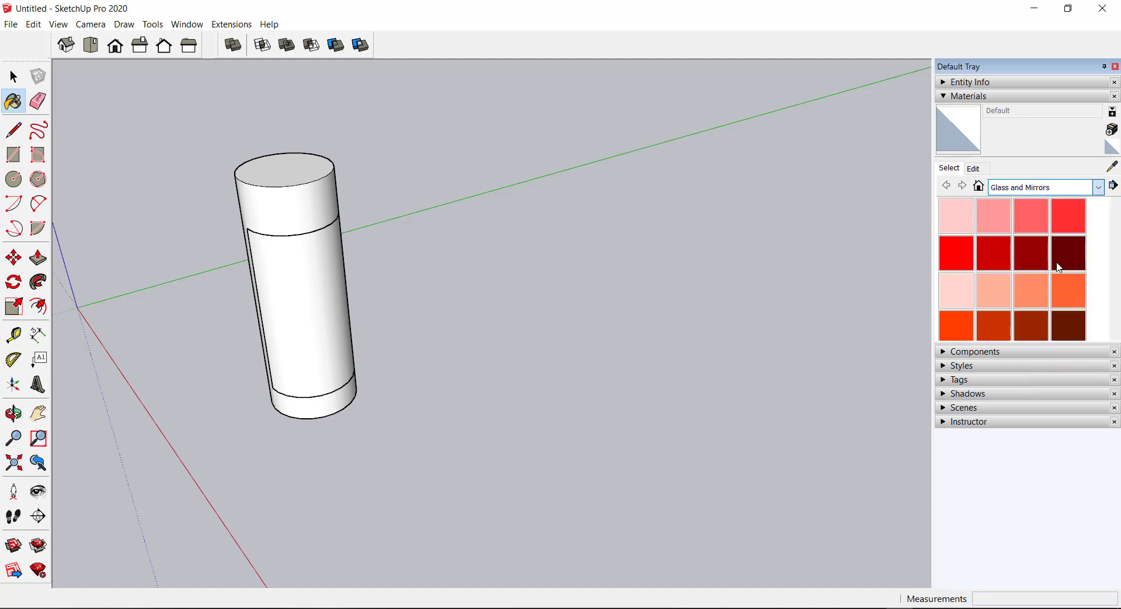
left_click(993, 290)
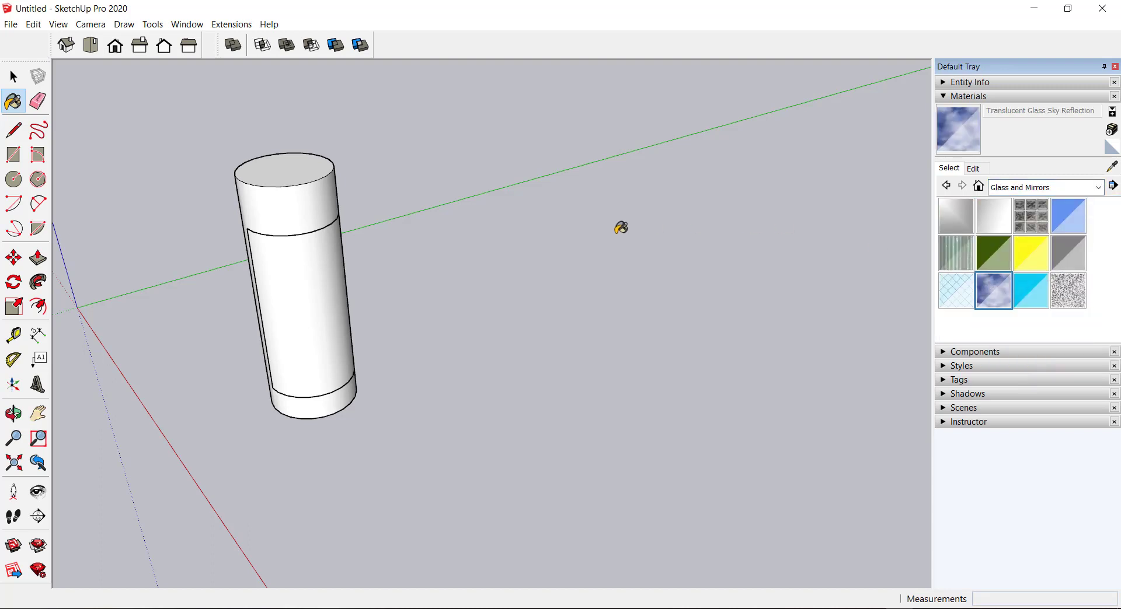
left_click(322, 280)
key("o")
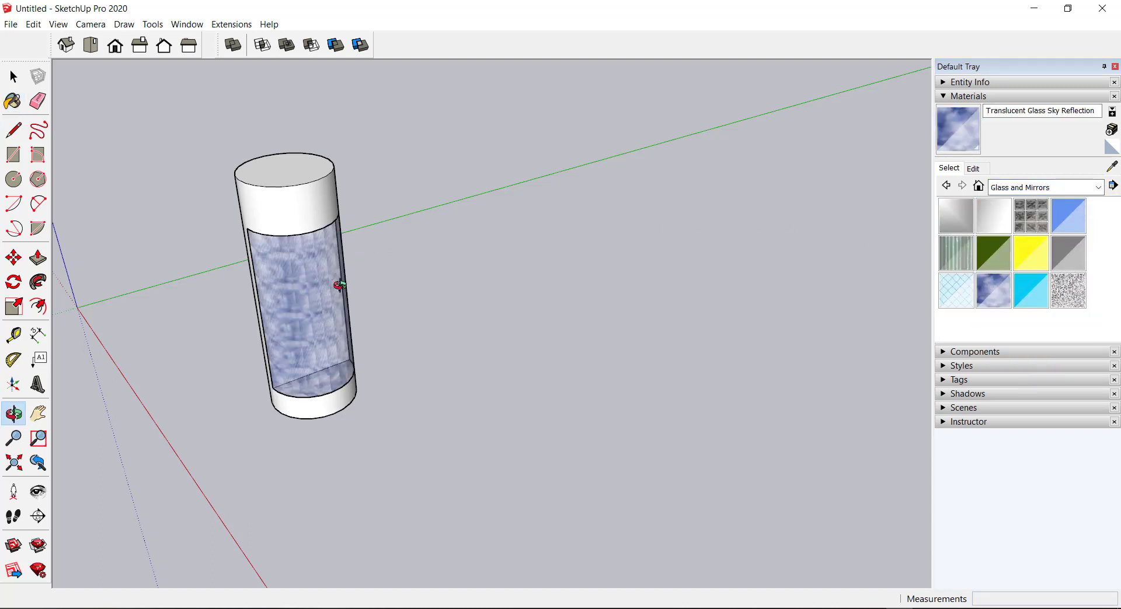
mouse_move(338, 282)
left_mouse_down()
mouse_move(454, 152)
mouse_move(363, 183)
left_mouse_up()
key("b")
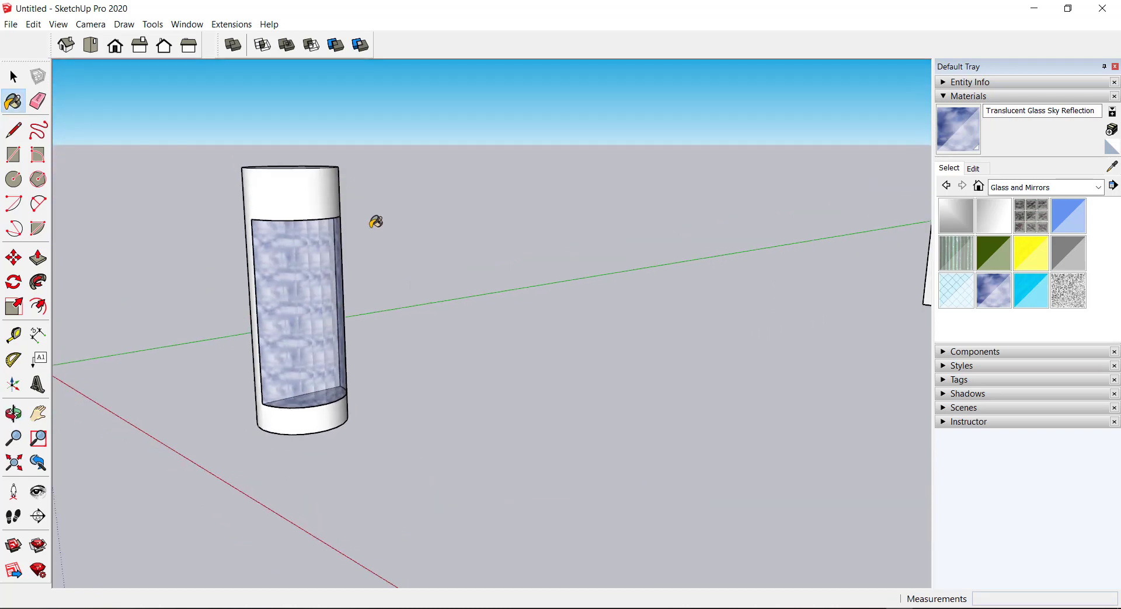
Repaint the window piece with Translucent Glass Blue and inspect it from new angles
scroll(335, 292, "up", 2)
scroll(329, 298, "up", 2)
scroll(533, 369, "down", 3)
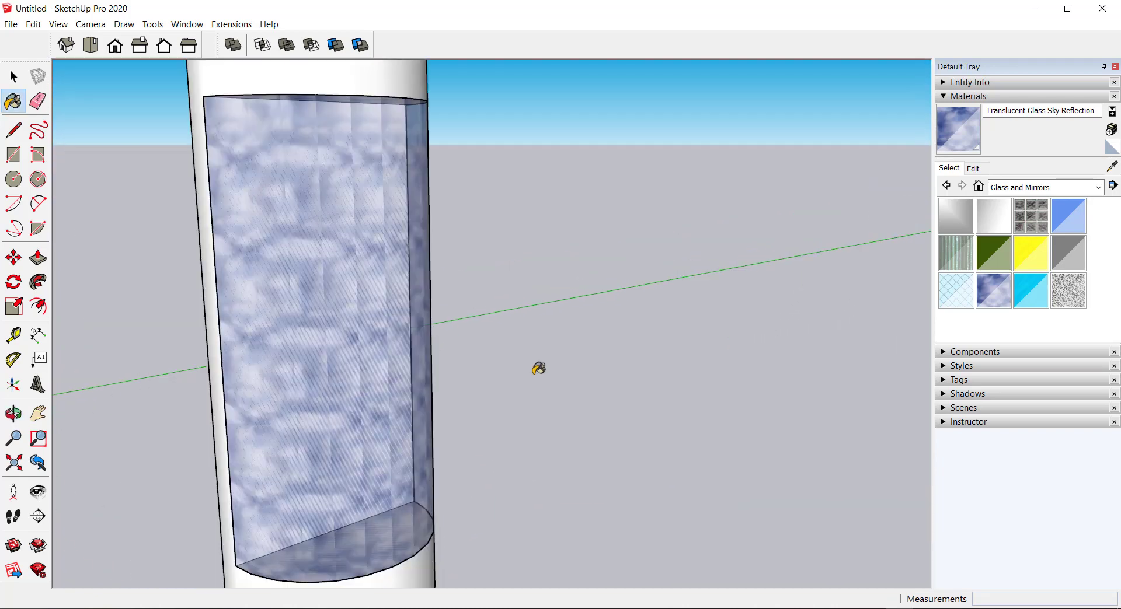
scroll(537, 370, "down", 2)
scroll(675, 368, "up", 2)
left_click(1075, 217)
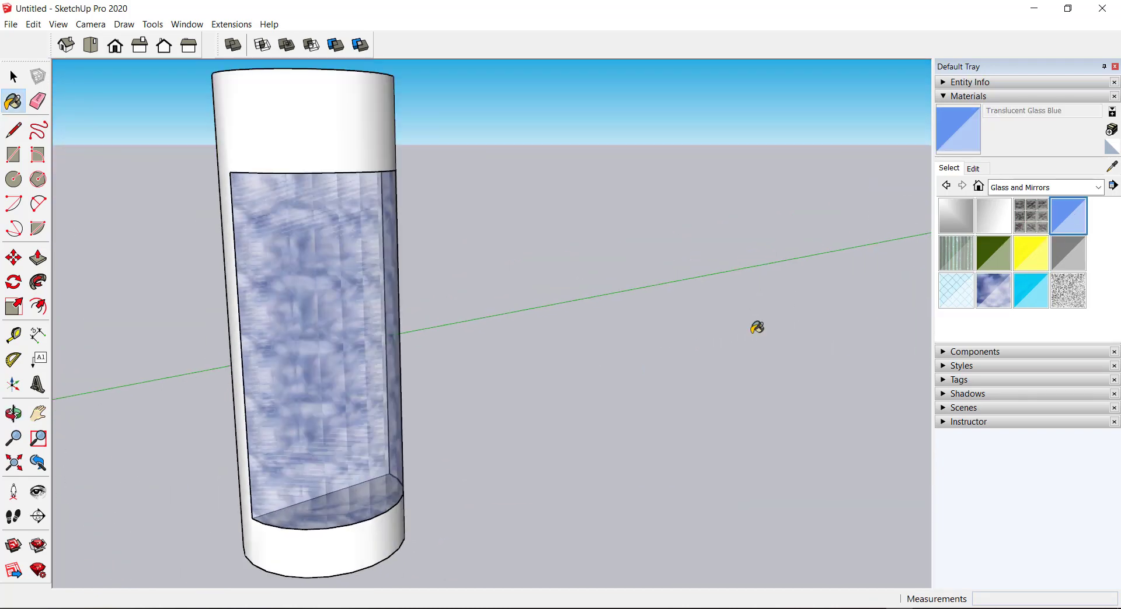
left_click(370, 340)
key("o")
mouse_move(583, 333)
left_mouse_down()
mouse_move(743, 358)
mouse_move(326, 318)
mouse_move(180, 378)
mouse_move(393, 497)
mouse_move(572, 331)
left_mouse_up()
key("b")
mouse_move(571, 331)
middle_mouse_down()
mouse_move(540, 402)
mouse_move(520, 392)
mouse_move(593, 418)
mouse_move(529, 454)
mouse_move(663, 405)
mouse_move(676, 432)
mouse_move(548, 466)
middle_mouse_up()
scroll(667, 438, "up", 2)
scroll(665, 438, "up", 2)
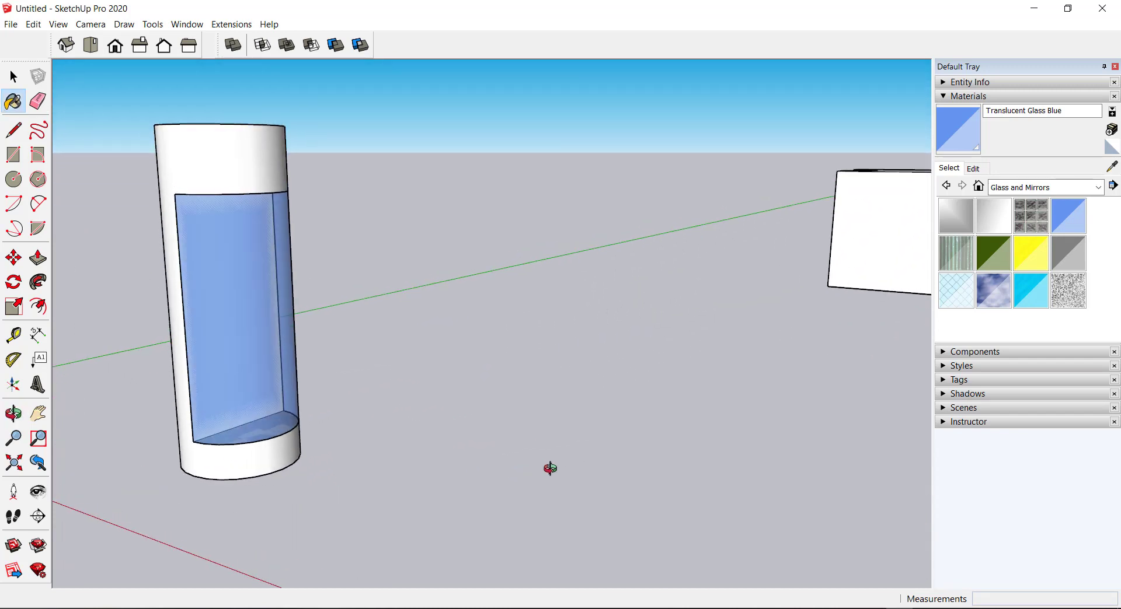
scroll(552, 452, "down", 2)
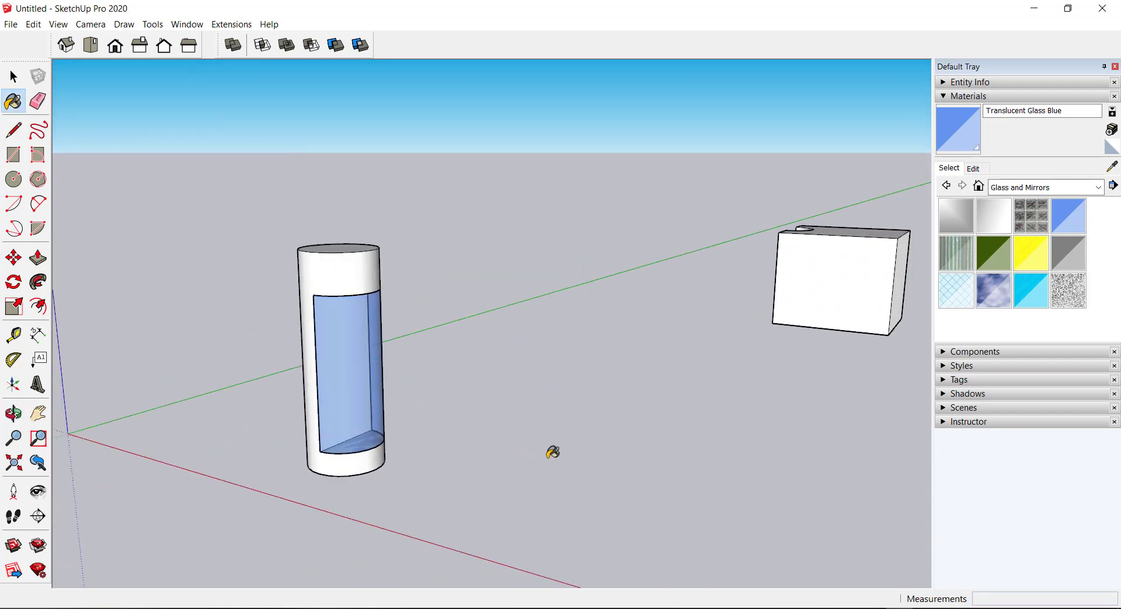
left_click(14, 257)
scroll(318, 347, "up", 2)
Set the glass piece beside the shell and draw a small circle on the shell's floor
left_click(331, 323)
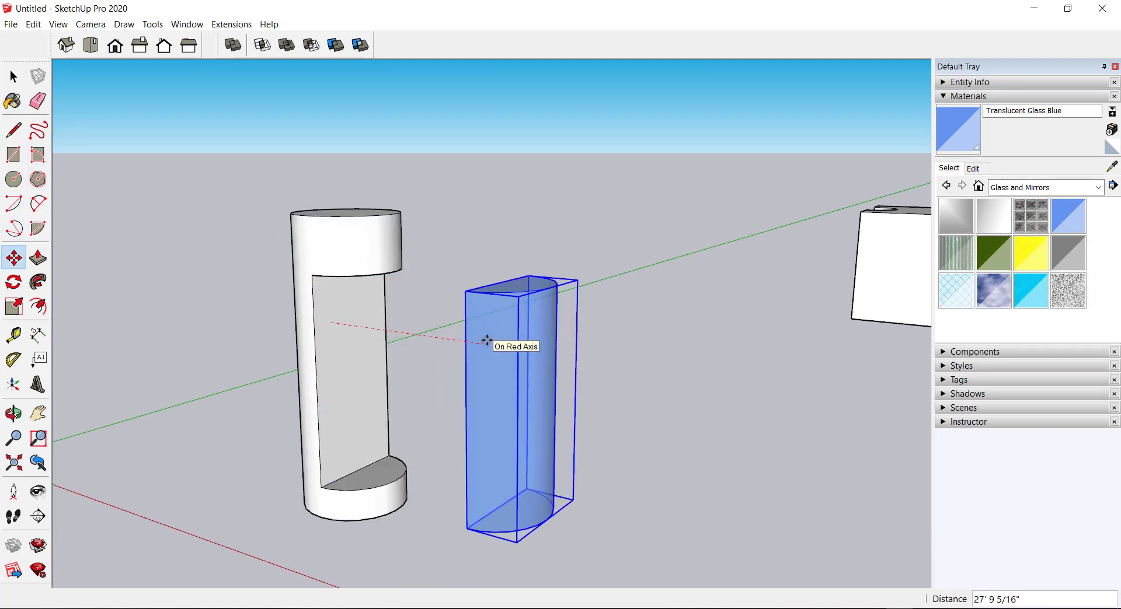
left_click(485, 343)
left_click(14, 179)
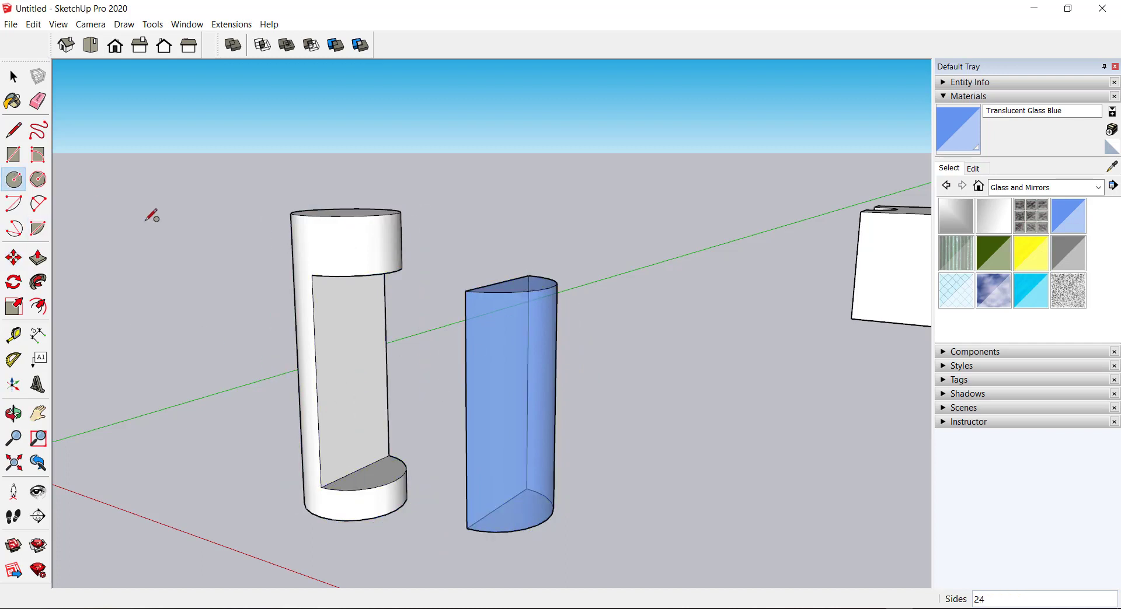
mouse_move(325, 247)
middle_mouse_down()
mouse_move(327, 316)
mouse_move(380, 395)
middle_mouse_up()
scroll(390, 463, "up", 3)
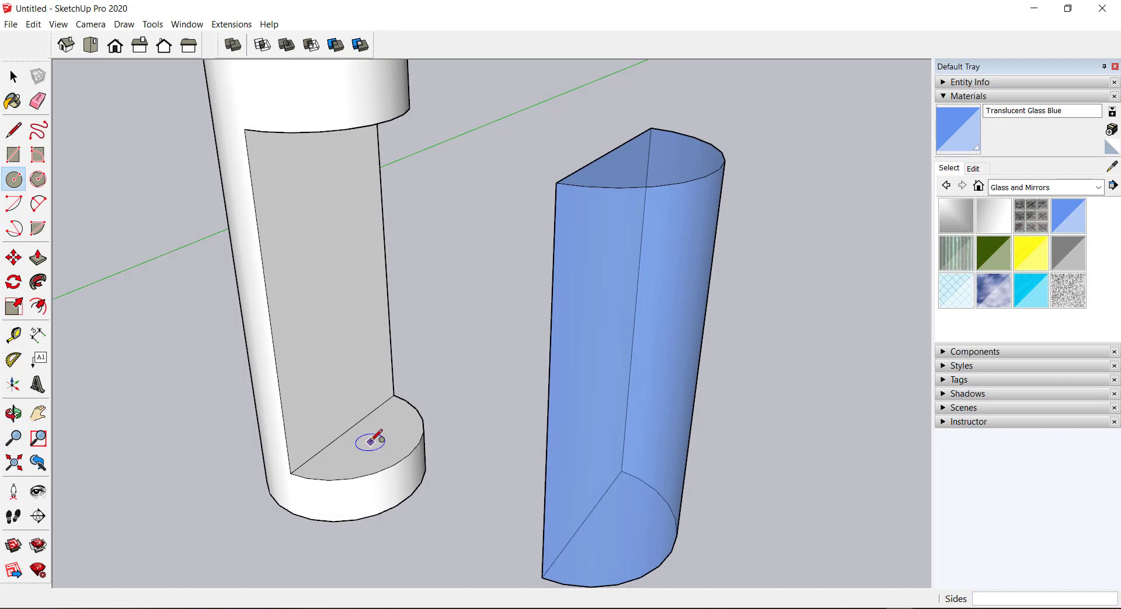
left_click(370, 442)
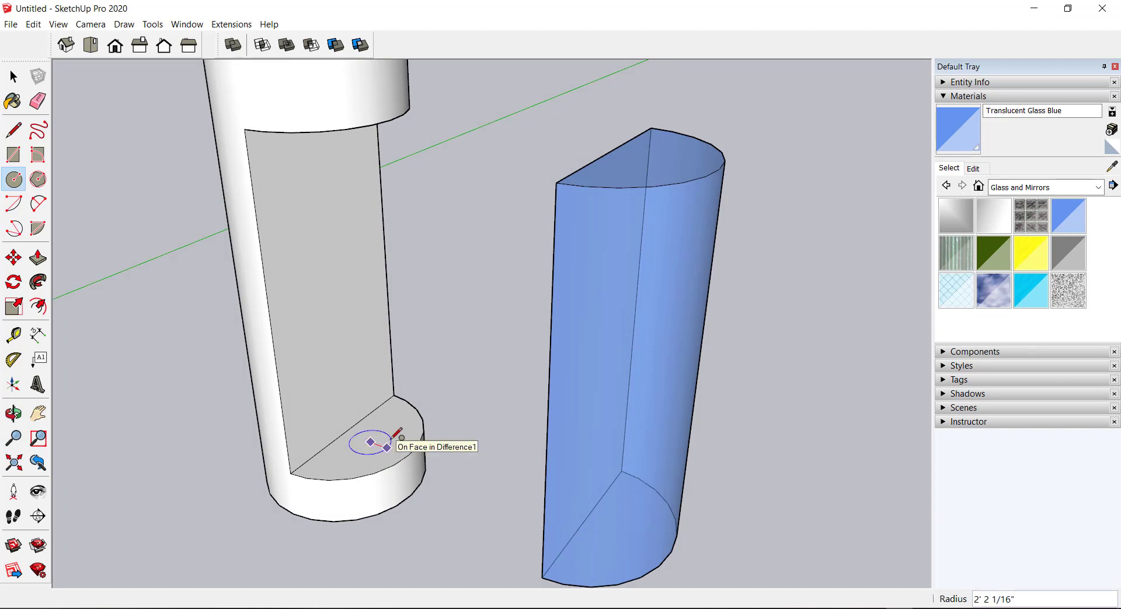
left_click(392, 439)
Push/Pull the small circle up into a rod inside the shell
middle_click_drag(405, 395, 338, 412)
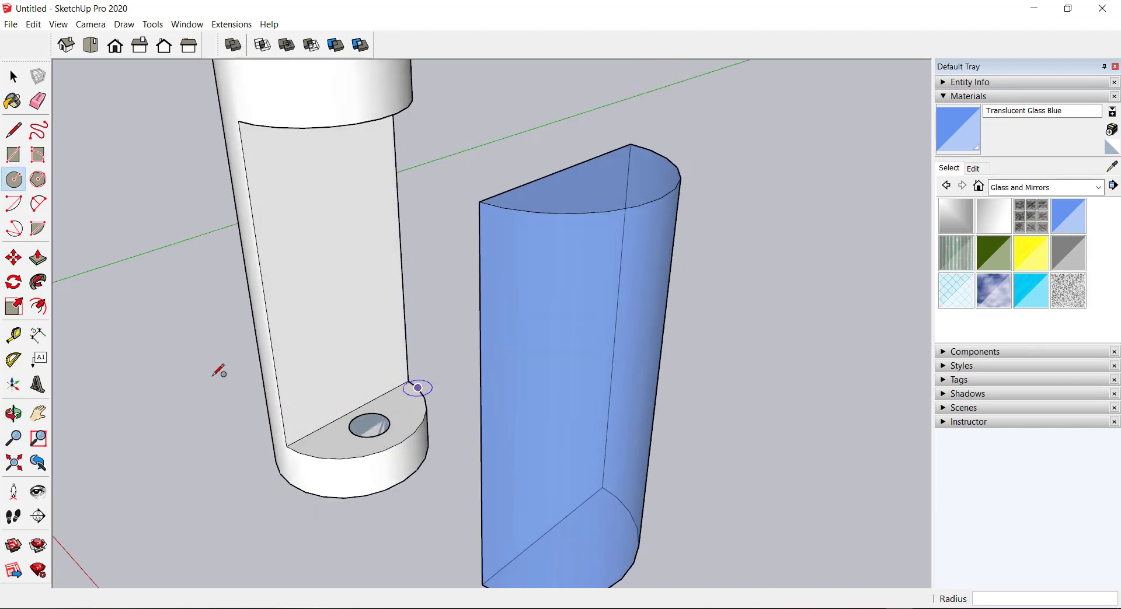
left_click(38, 257)
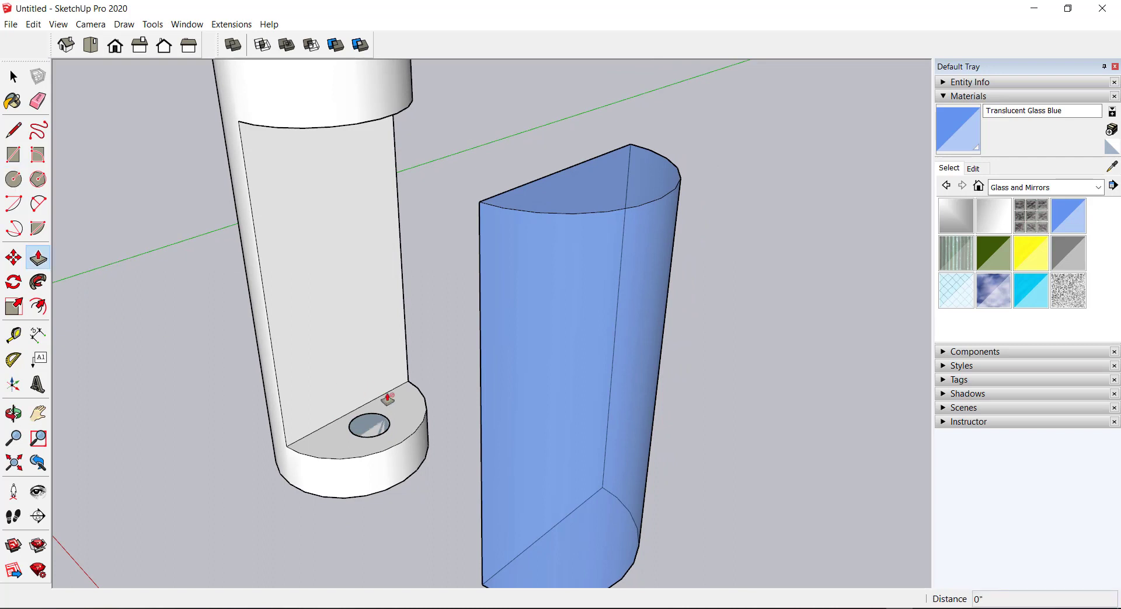
left_click(370, 424)
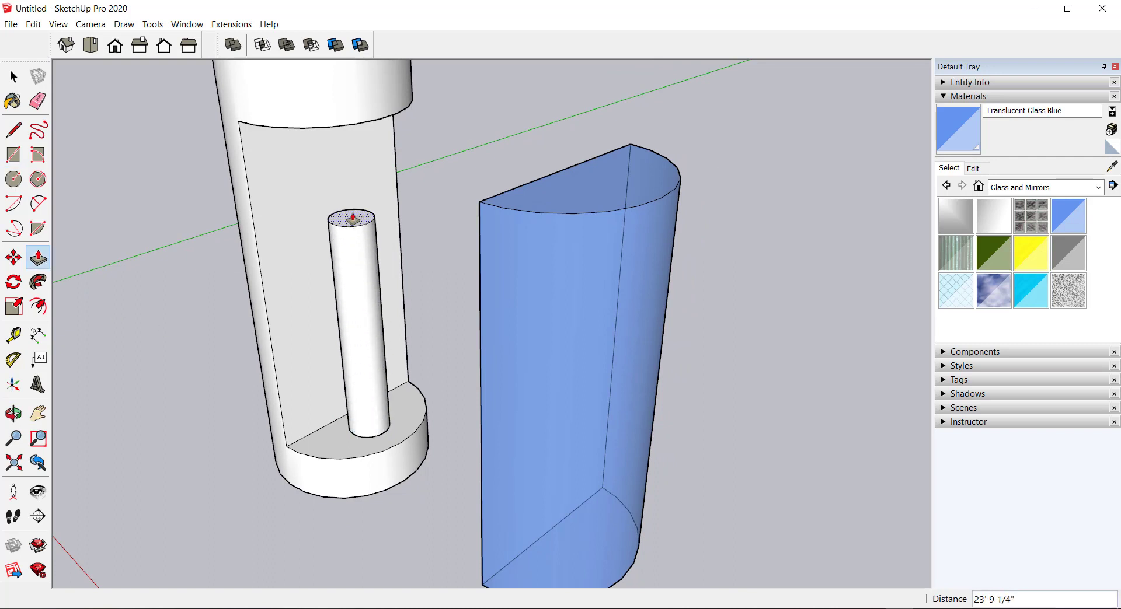
left_click(352, 219)
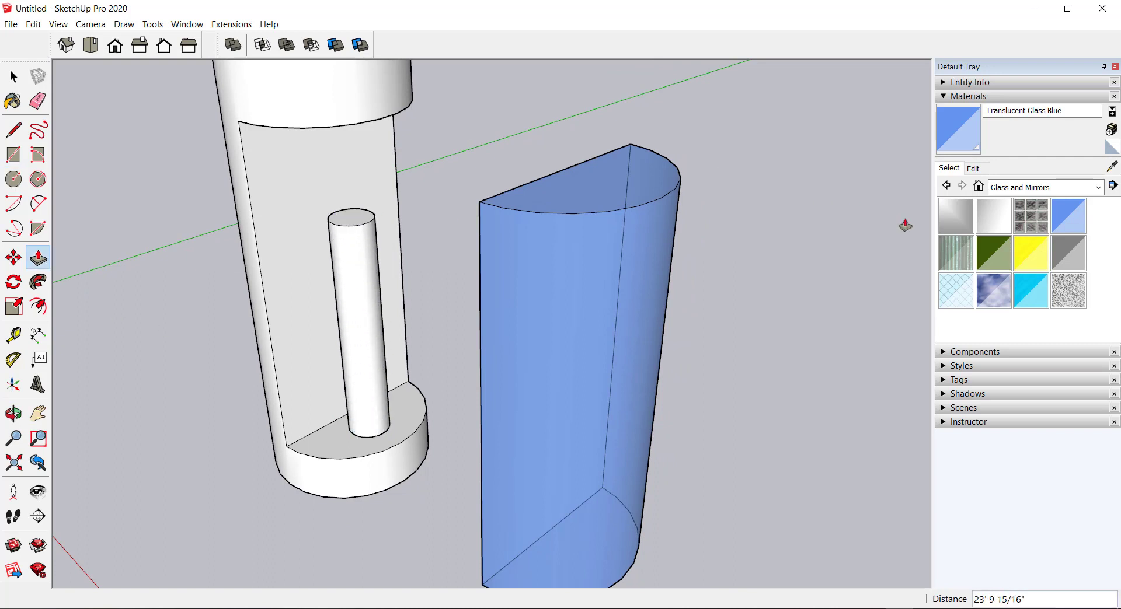
Paint the rod Granite Dark Gray and the outer shell Stone Brushed Khaki
left_click(1050, 188)
left_click(1027, 319)
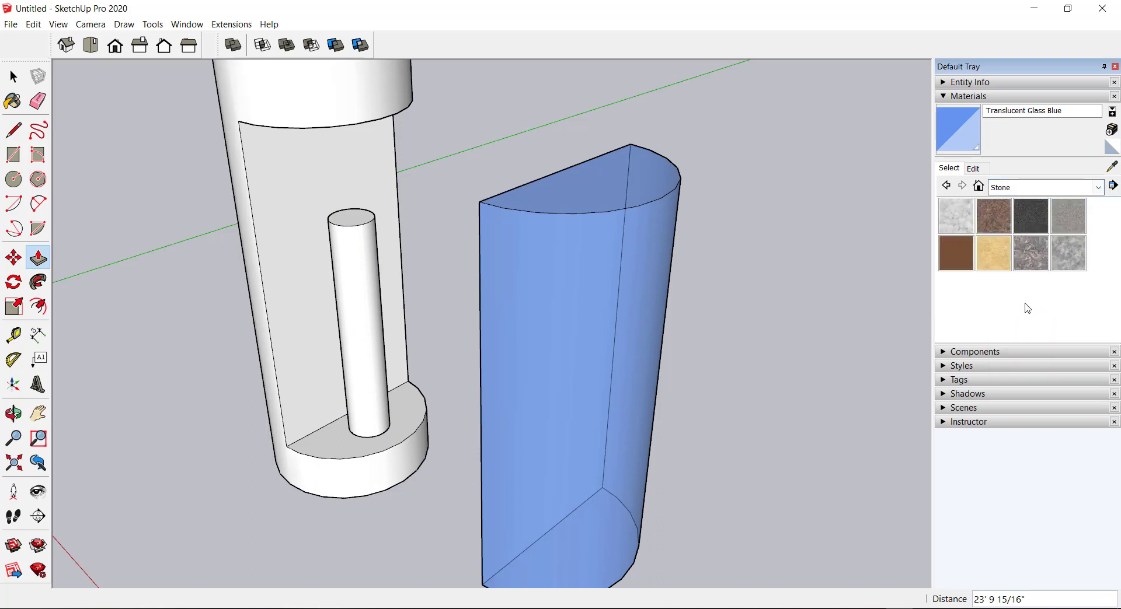
left_click(1030, 216)
left_click(350, 294)
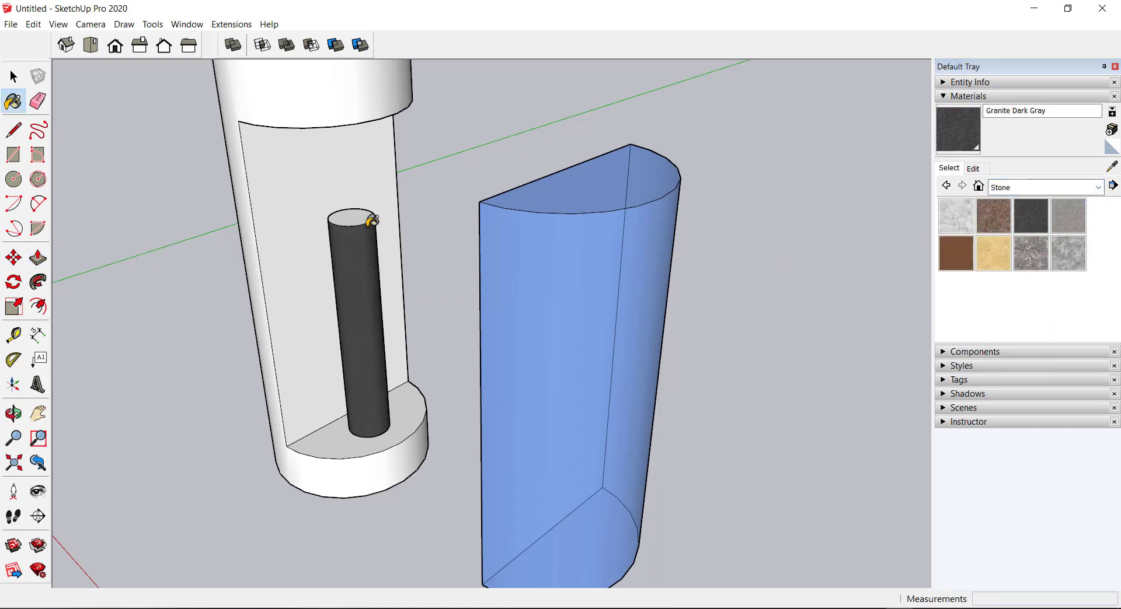
scroll(384, 293, "down", 2)
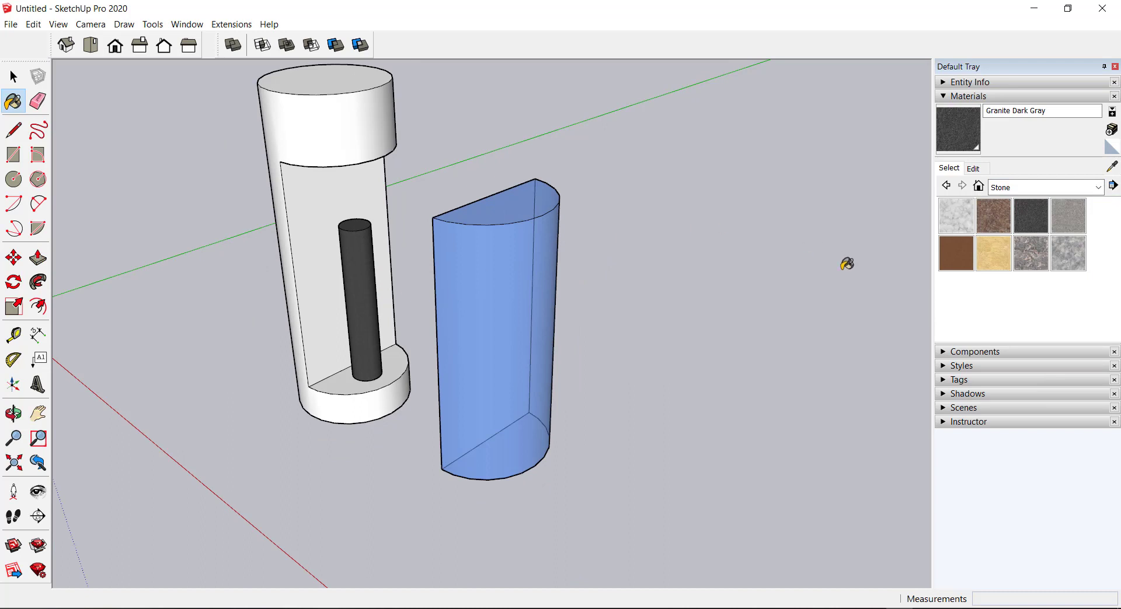
left_click(994, 257)
left_click(329, 127)
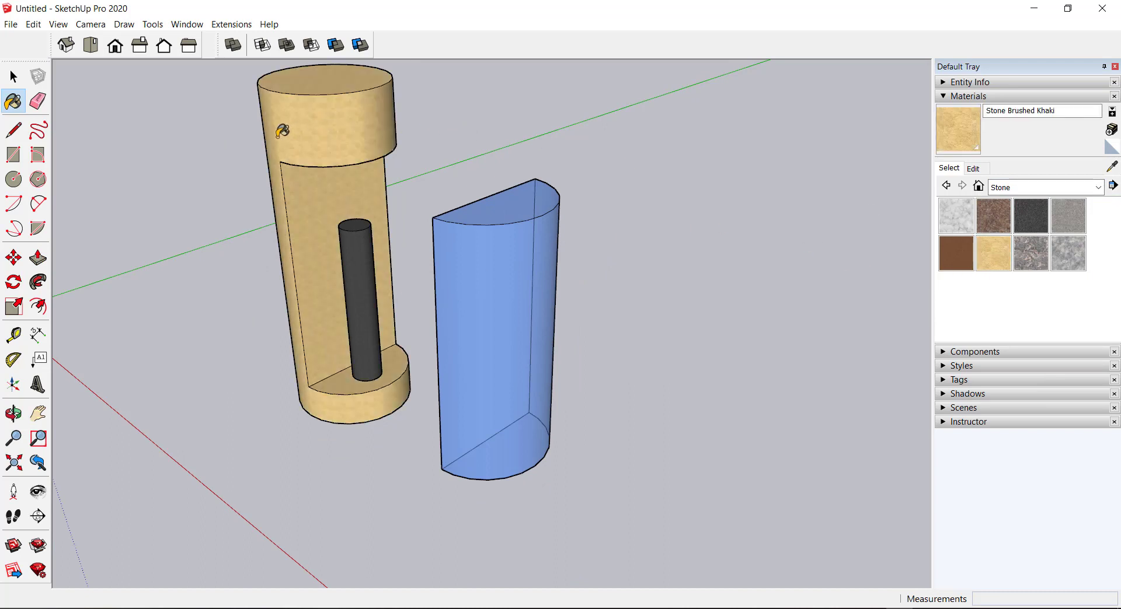
middle_click_drag(282, 130, 420, 130)
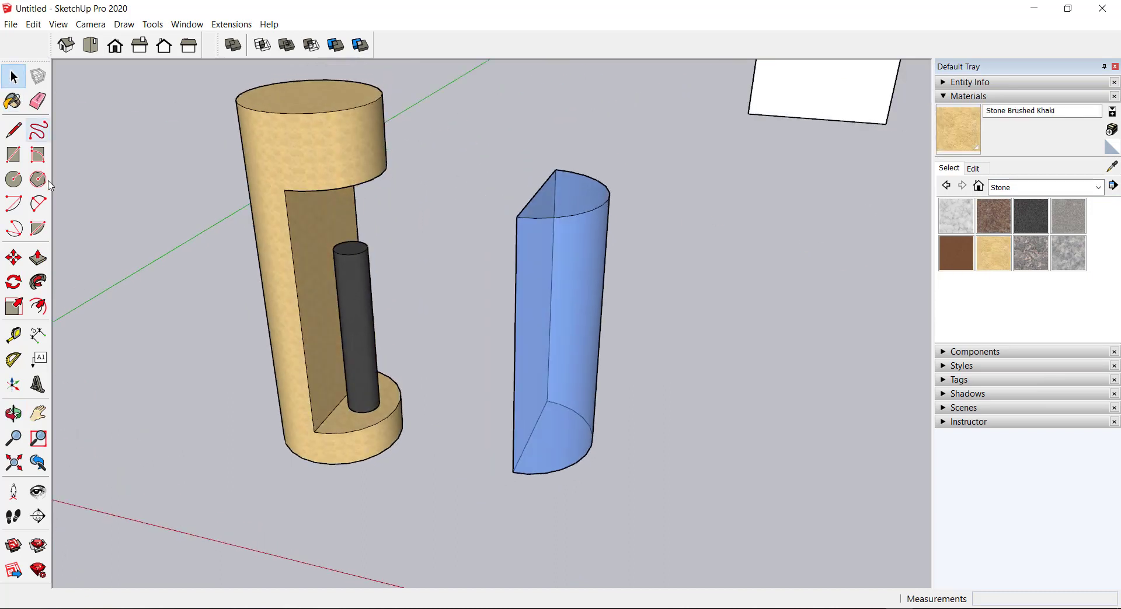
left_click(13, 257)
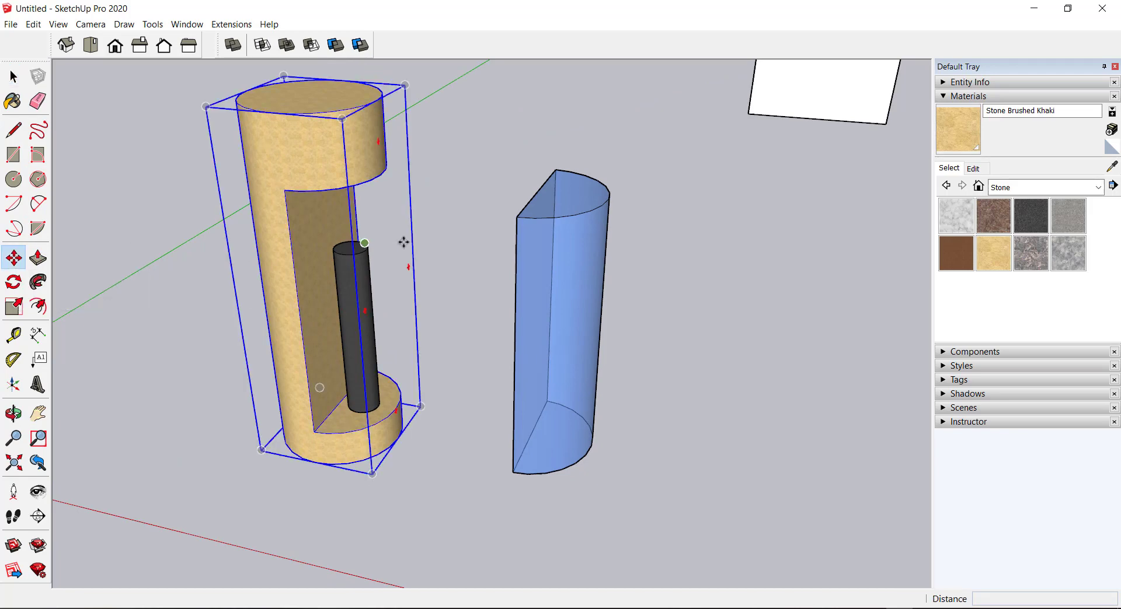
Drop the blue glass piece back into the khaki column's notch over the dark rod
left_click(516, 217)
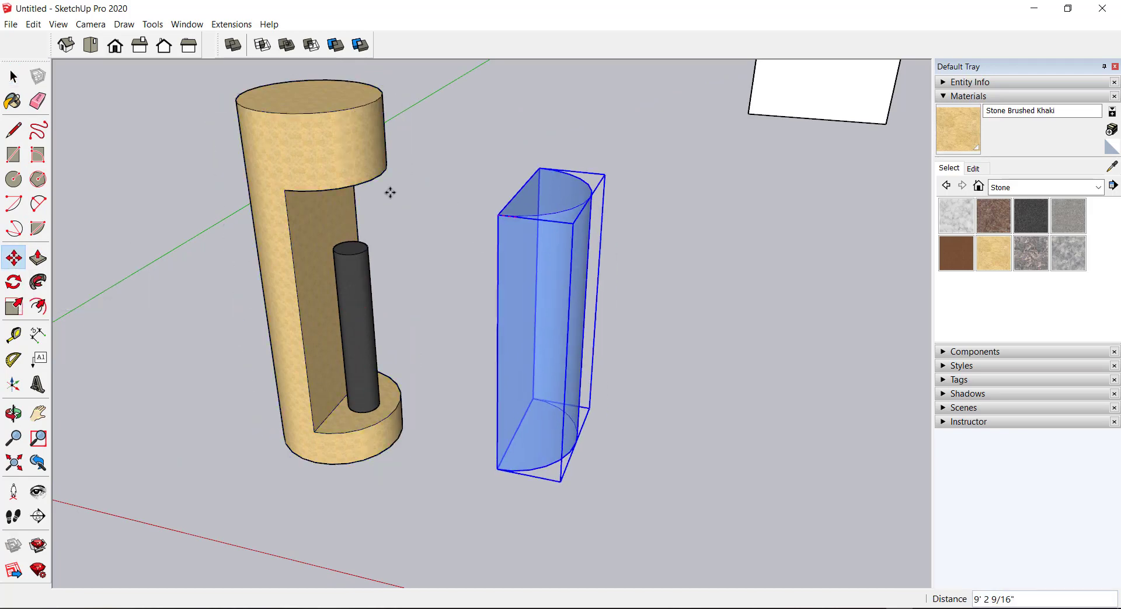
left_click(282, 192)
mouse_move(505, 327)
middle_mouse_down()
mouse_move(185, 337)
mouse_move(212, 354)
middle_mouse_up()
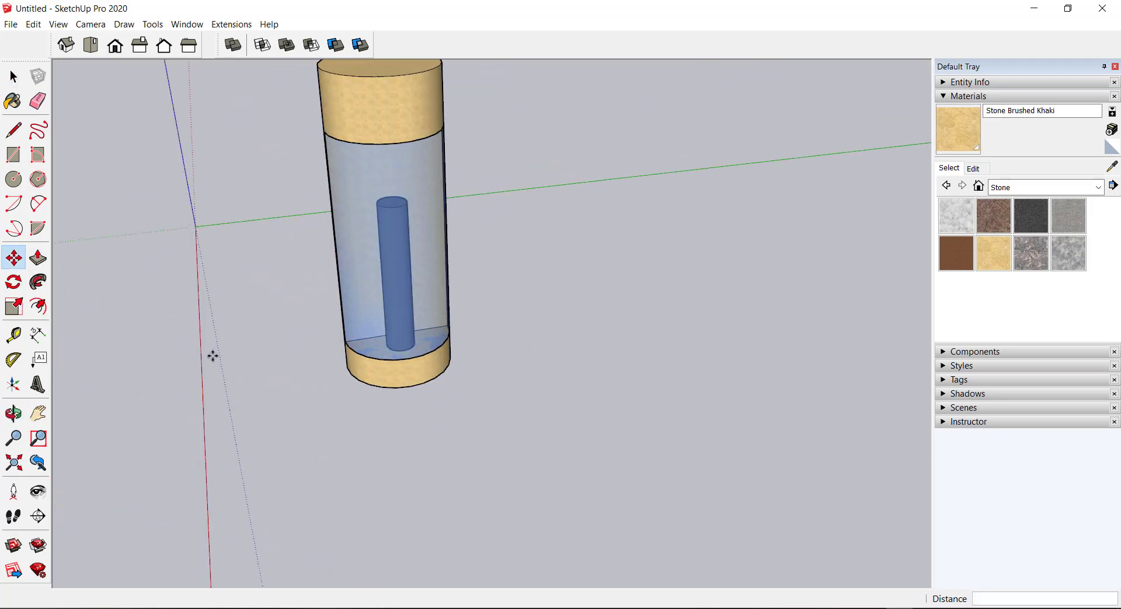
scroll(320, 321, "down", 3)
mouse_move(321, 320)
middle_mouse_down()
mouse_move(645, 320)
mouse_move(607, 348)
middle_mouse_up()
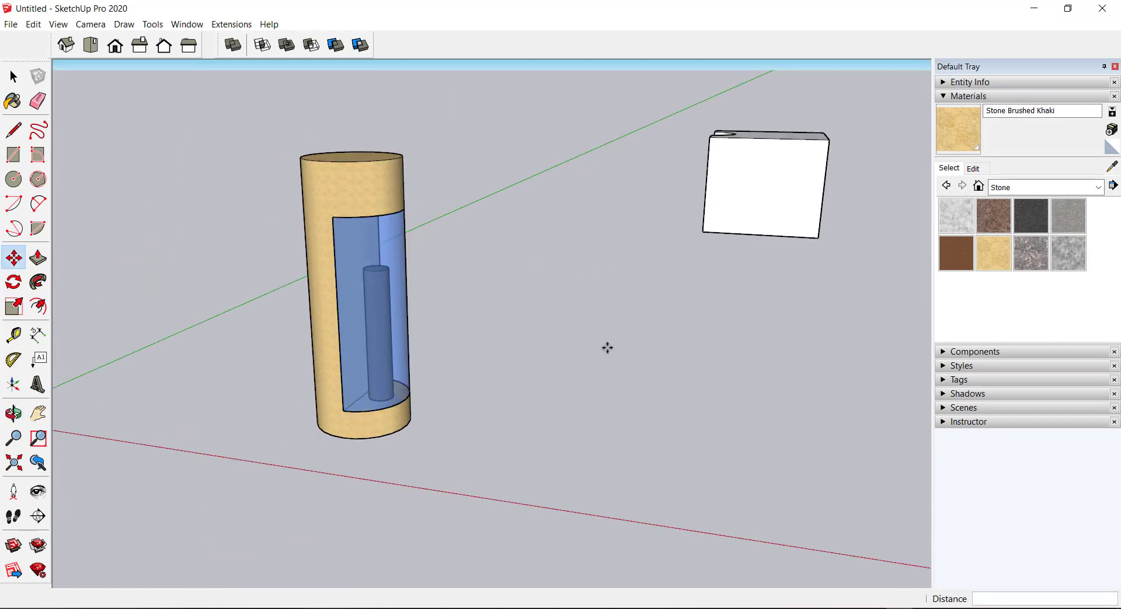
scroll(635, 344, "down", 2)
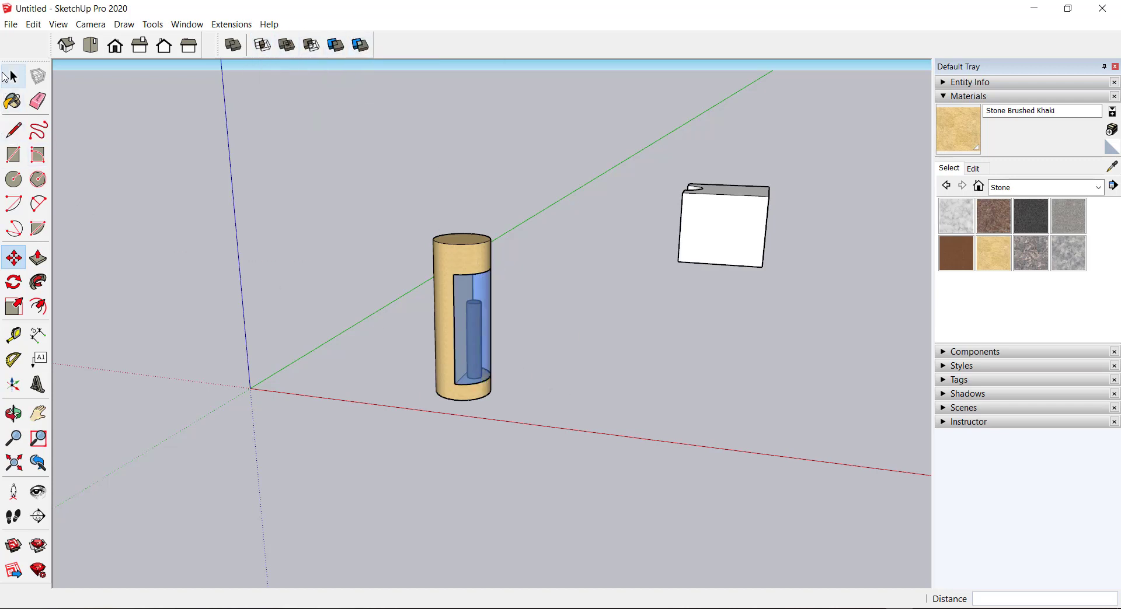
left_click(14, 77)
mouse_move(572, 360)
middle_mouse_down()
mouse_move(205, 355)
mouse_move(500, 352)
mouse_move(604, 389)
middle_mouse_up()
scroll(690, 386, "up", 2)
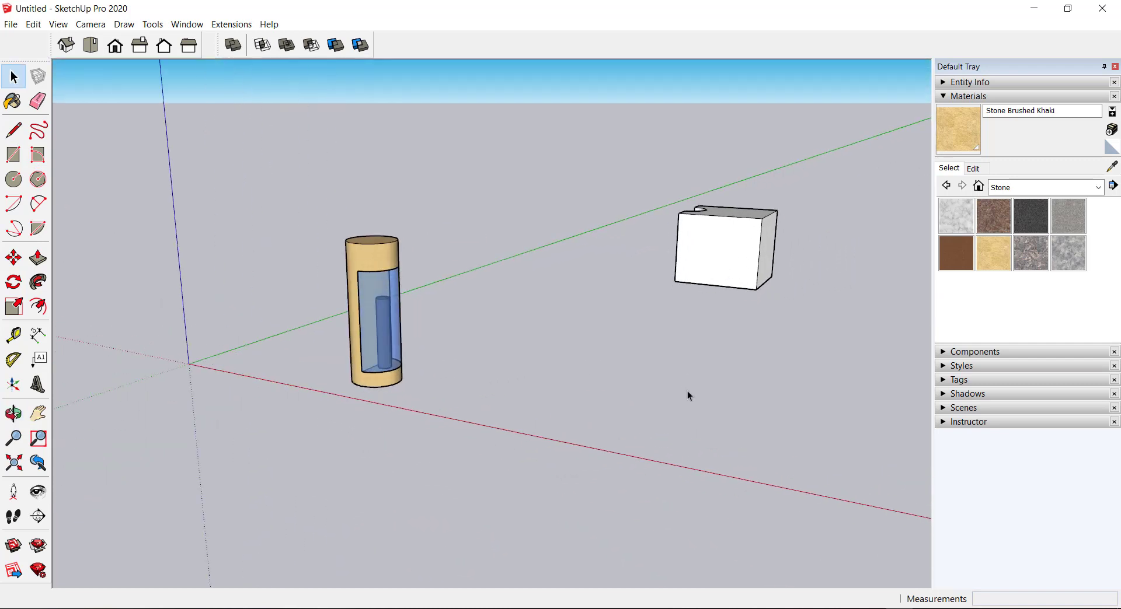